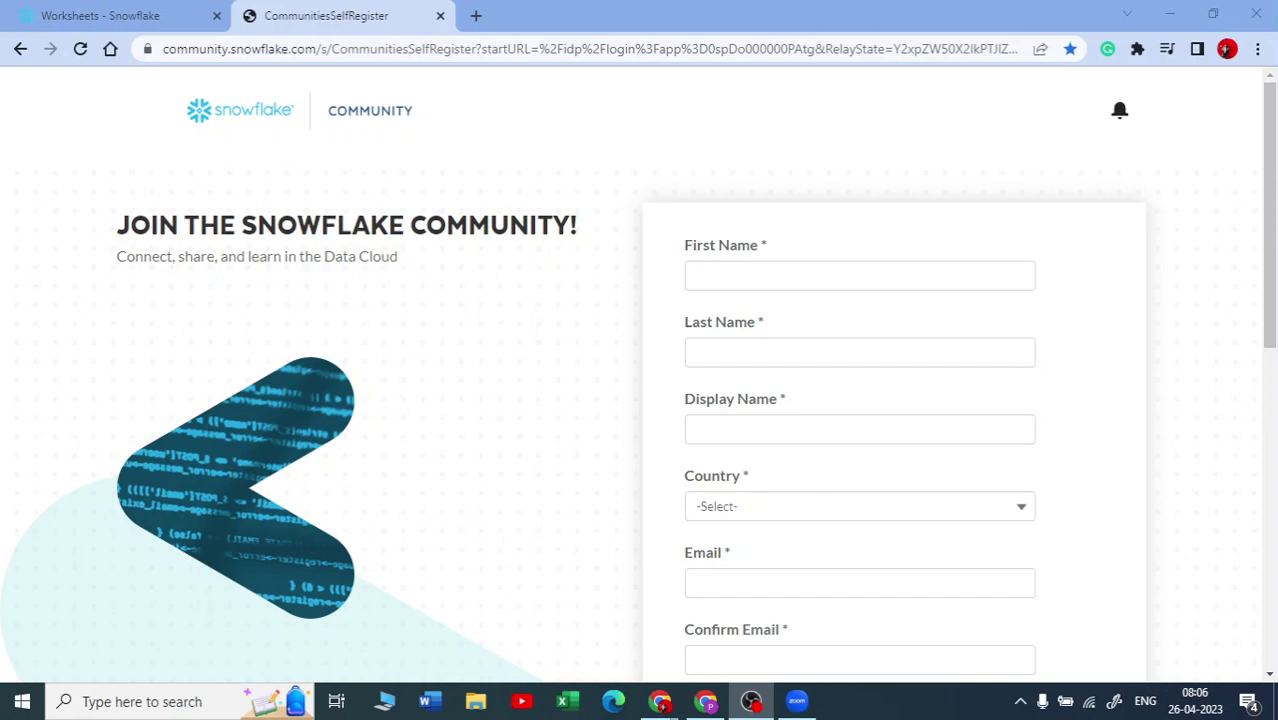
Step: Look over the community sign-up page and highlight SNOWFLAKE COMMUNITY in its heading
click(860, 275)
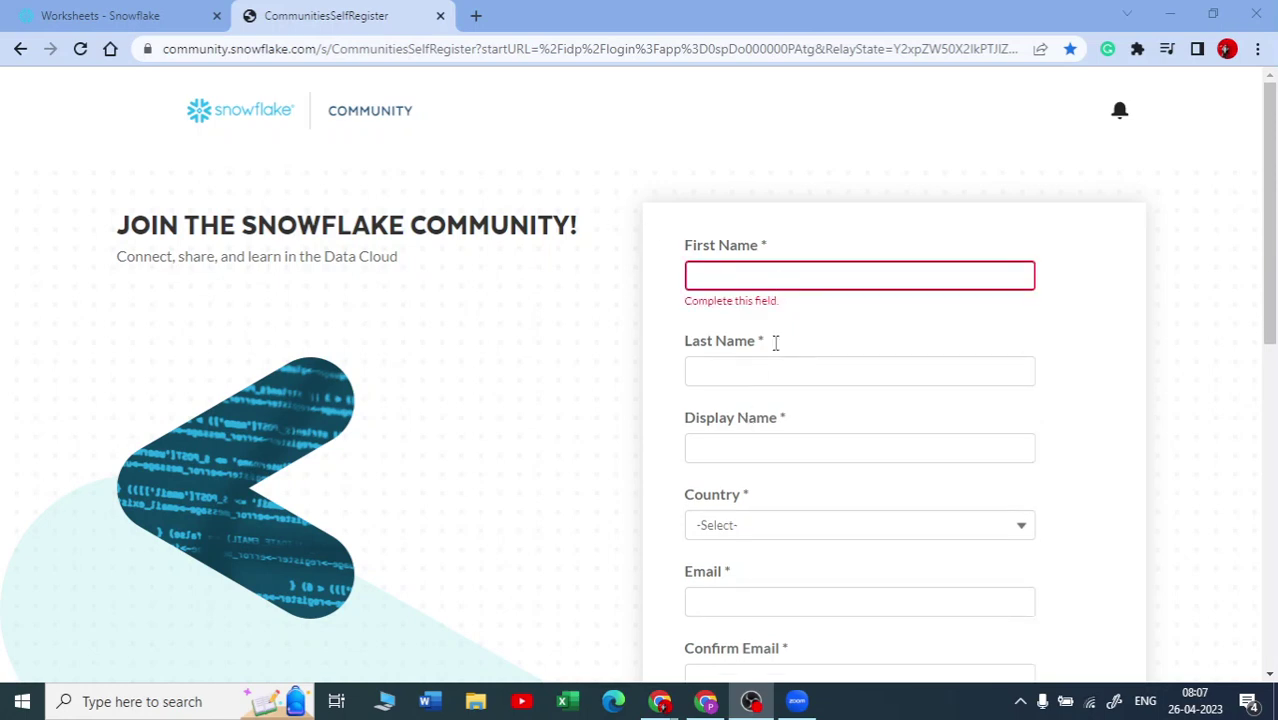
scroll(775, 343, down, 2)
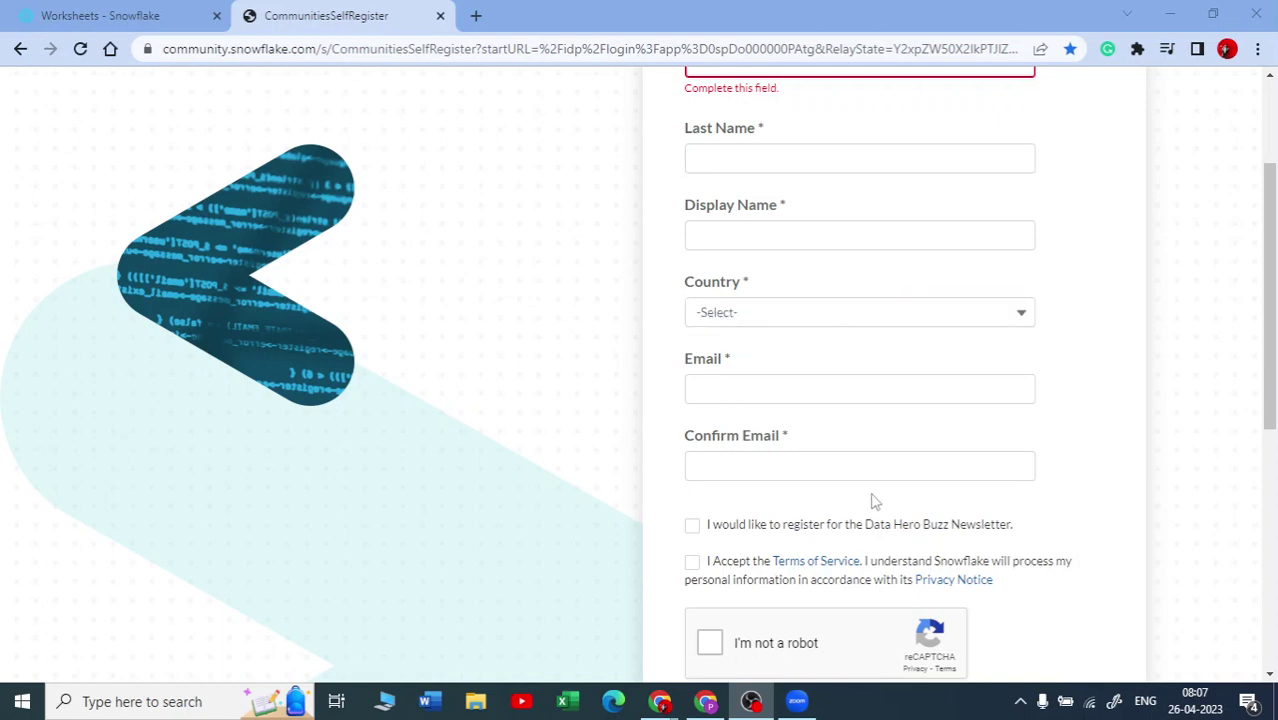
scroll(873, 500, down, 1)
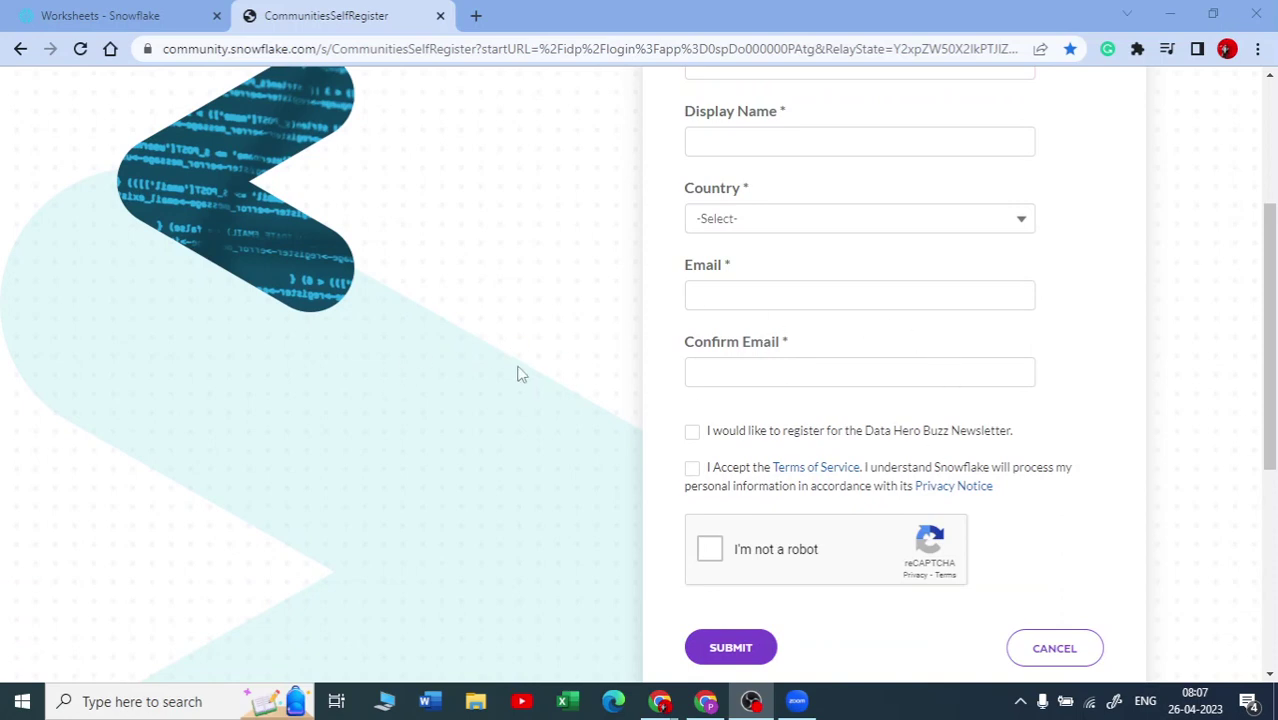
scroll(482, 343, up, 3)
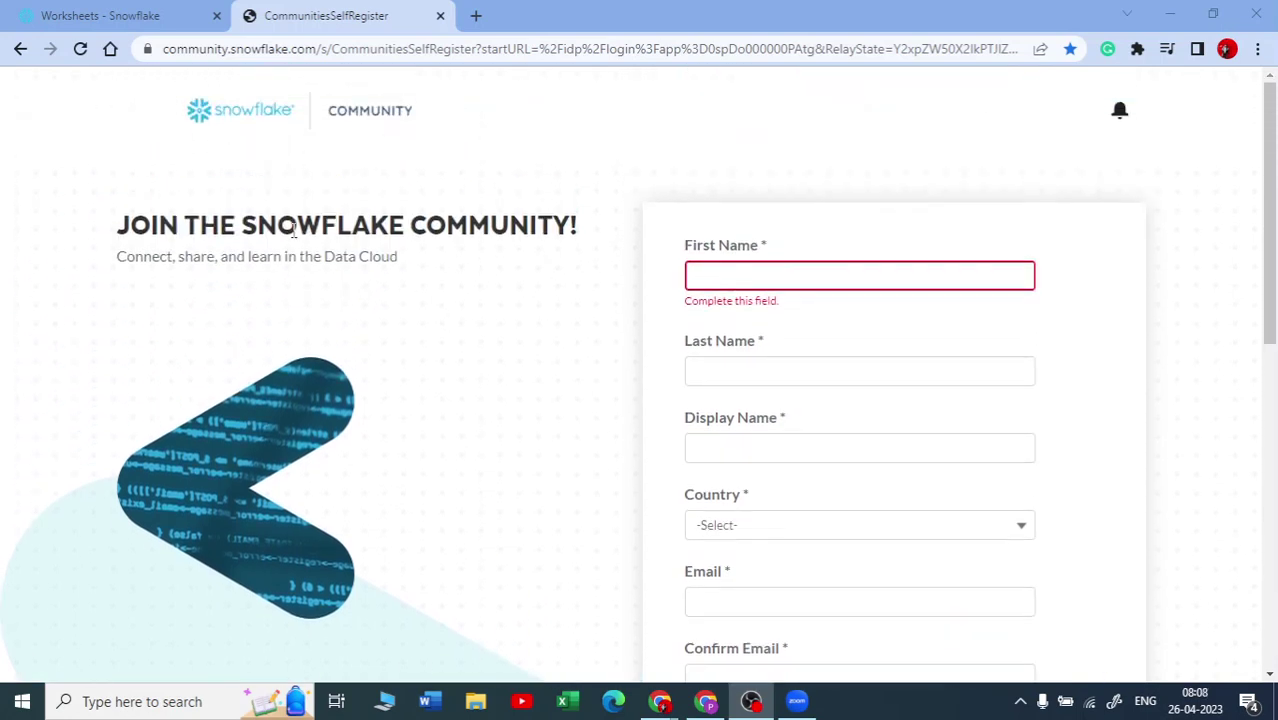
drag(244, 226, 573, 218)
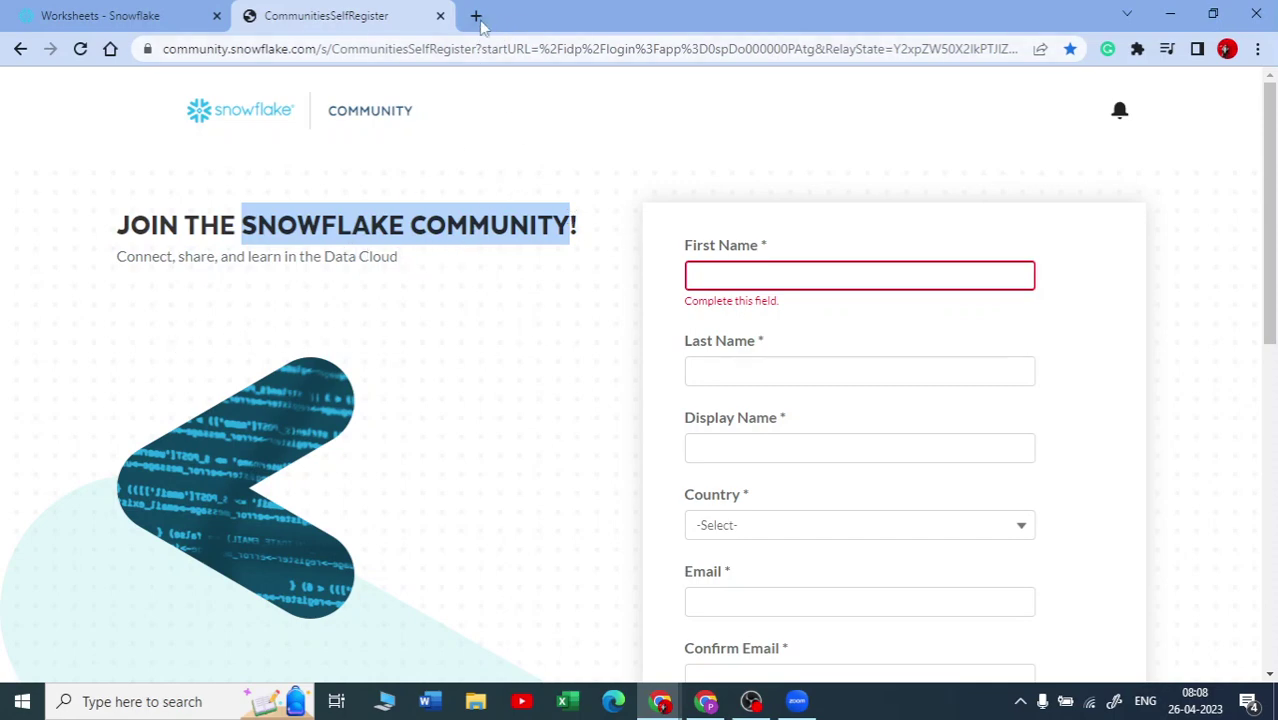
Step: Open Tracks | Snowflake University from the Snowflake bookmarks folder in a new tab
click(476, 15)
click(1135, 78)
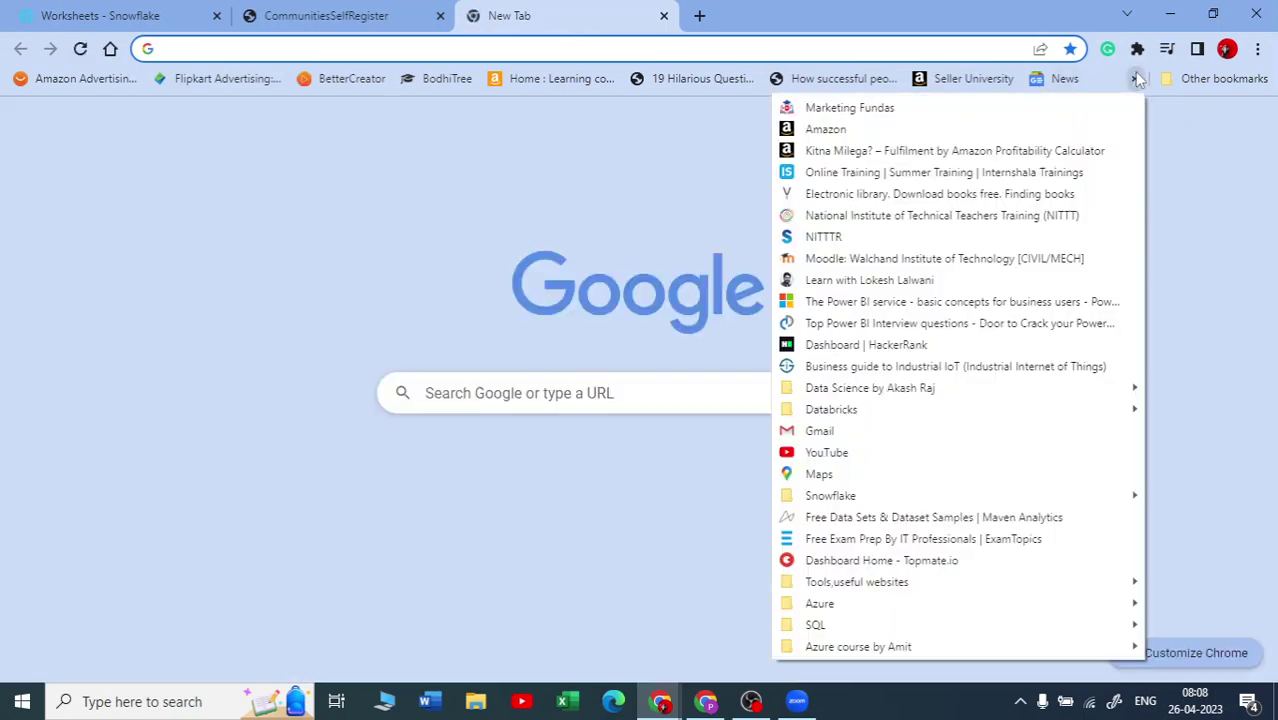
mouse_move(927, 497)
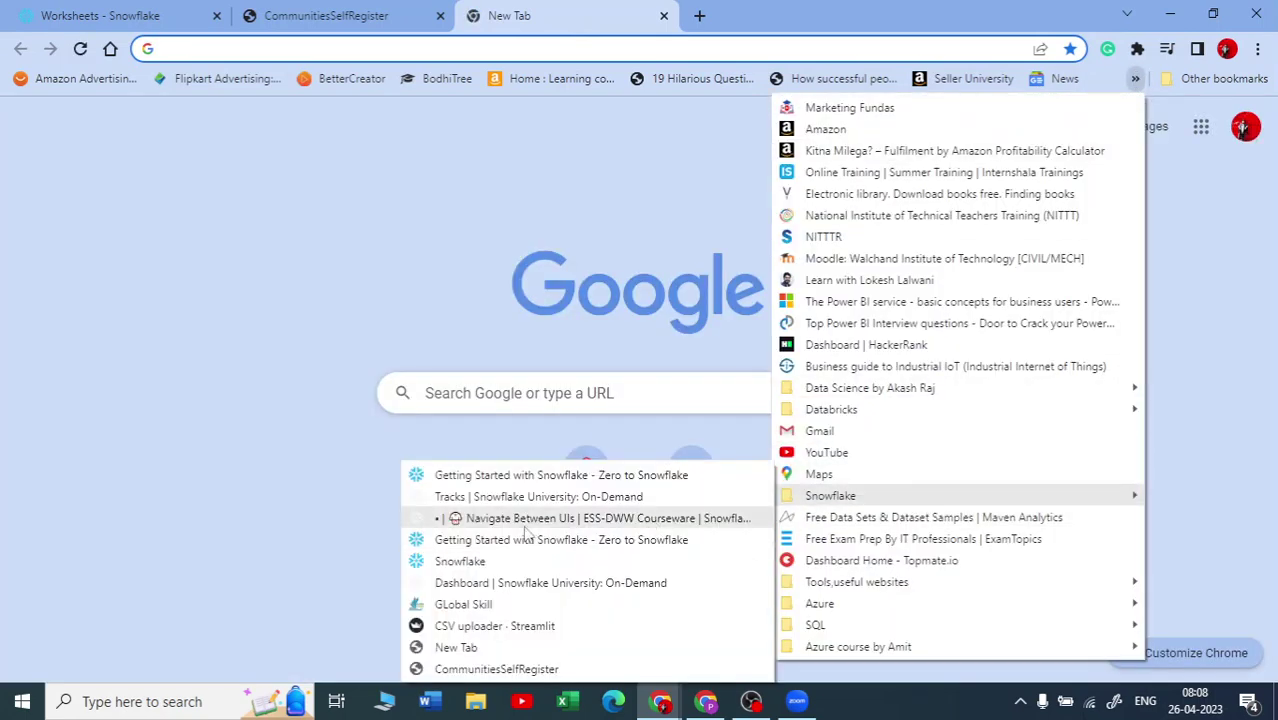
click(536, 497)
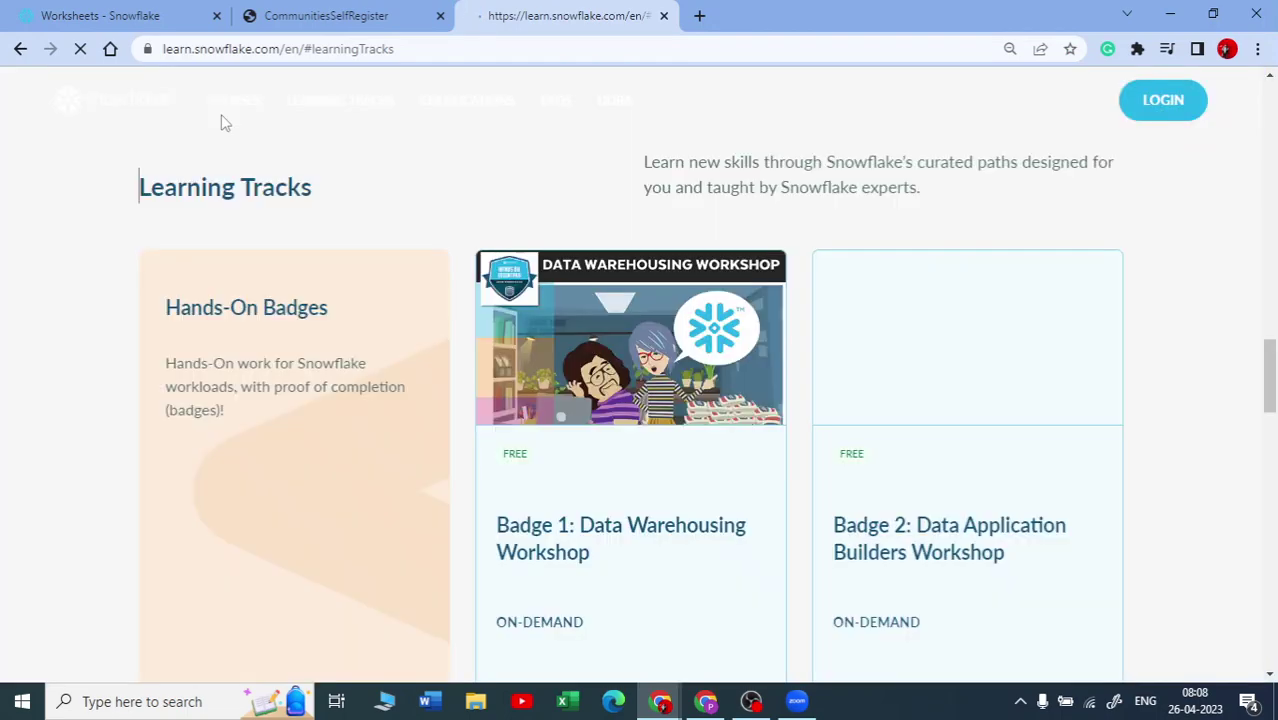
Step: Check the community tab, then open the Badge 1: Data Warehousing Workshop card from Learning Tracks
click(288, 12)
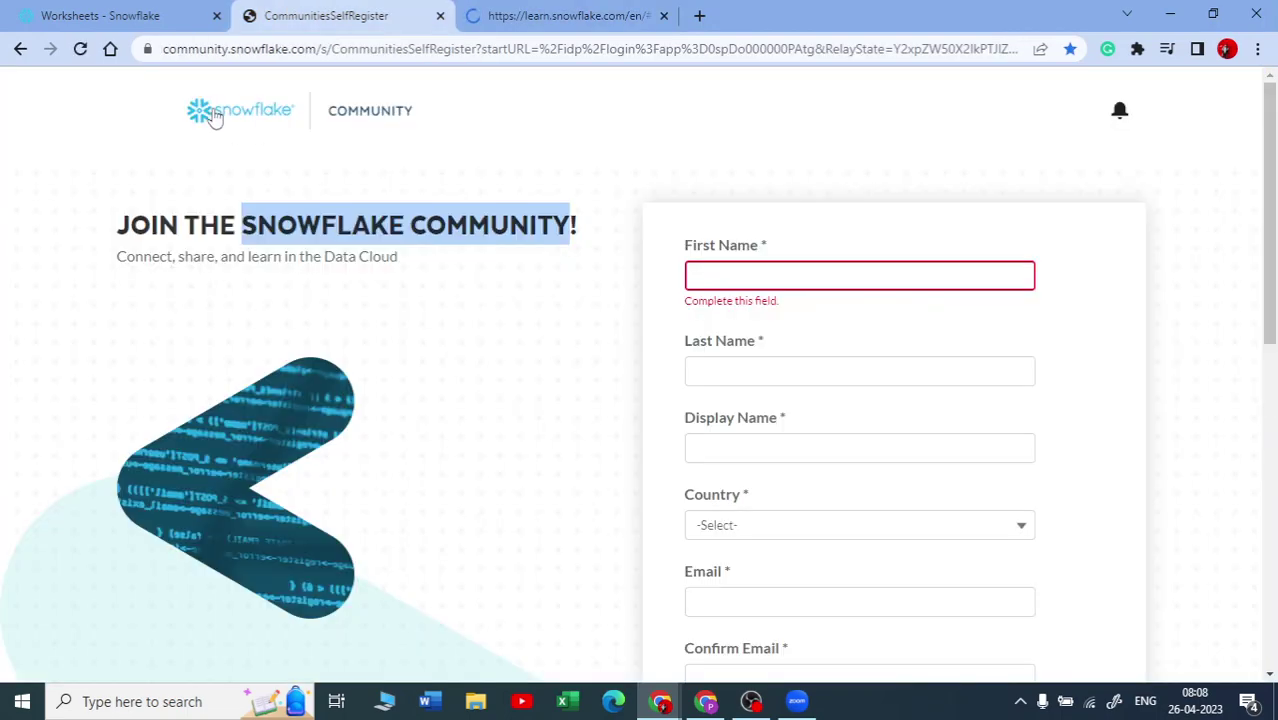
click(548, 20)
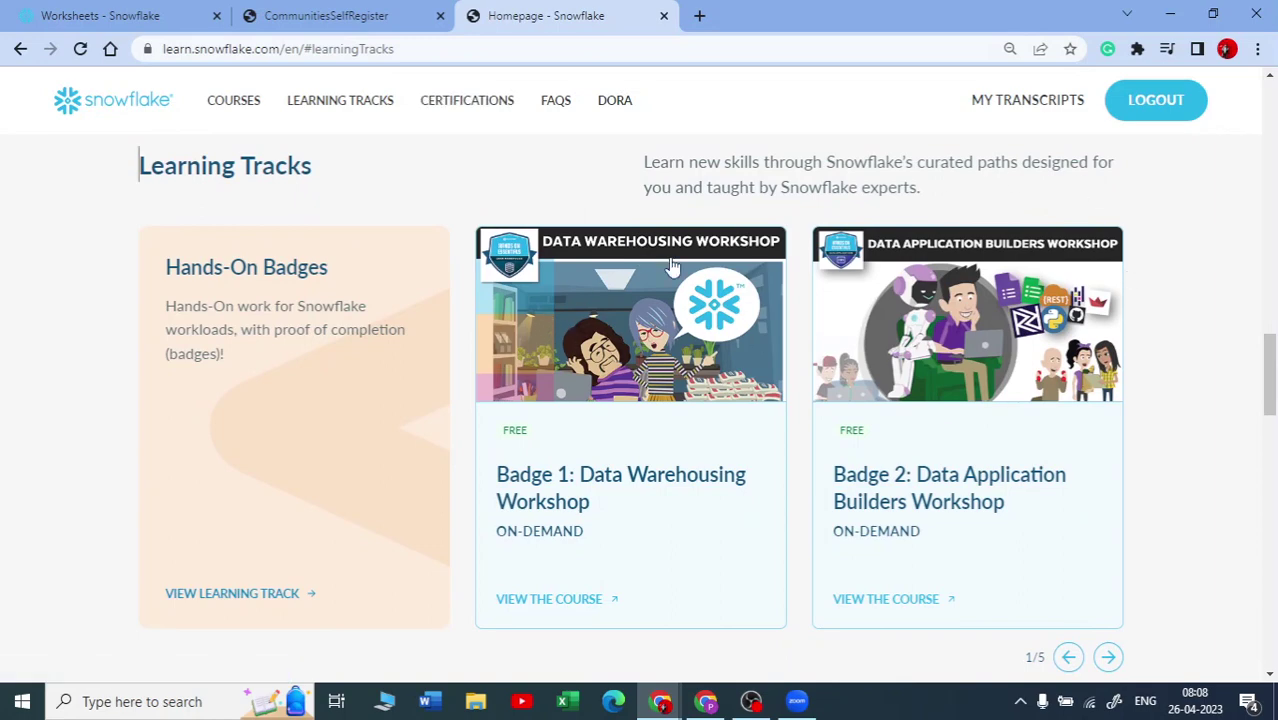
scroll(571, 347, down, 1)
scroll(356, 271, up, 2)
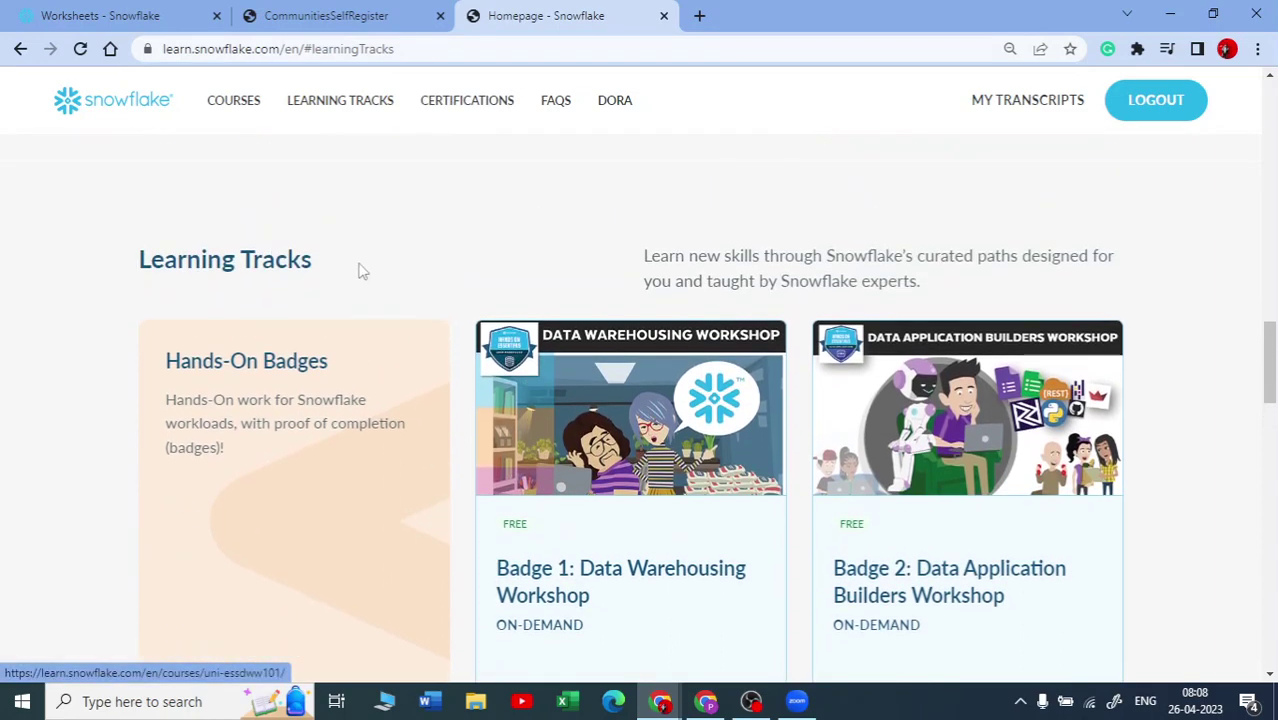
scroll(399, 265, down, 2)
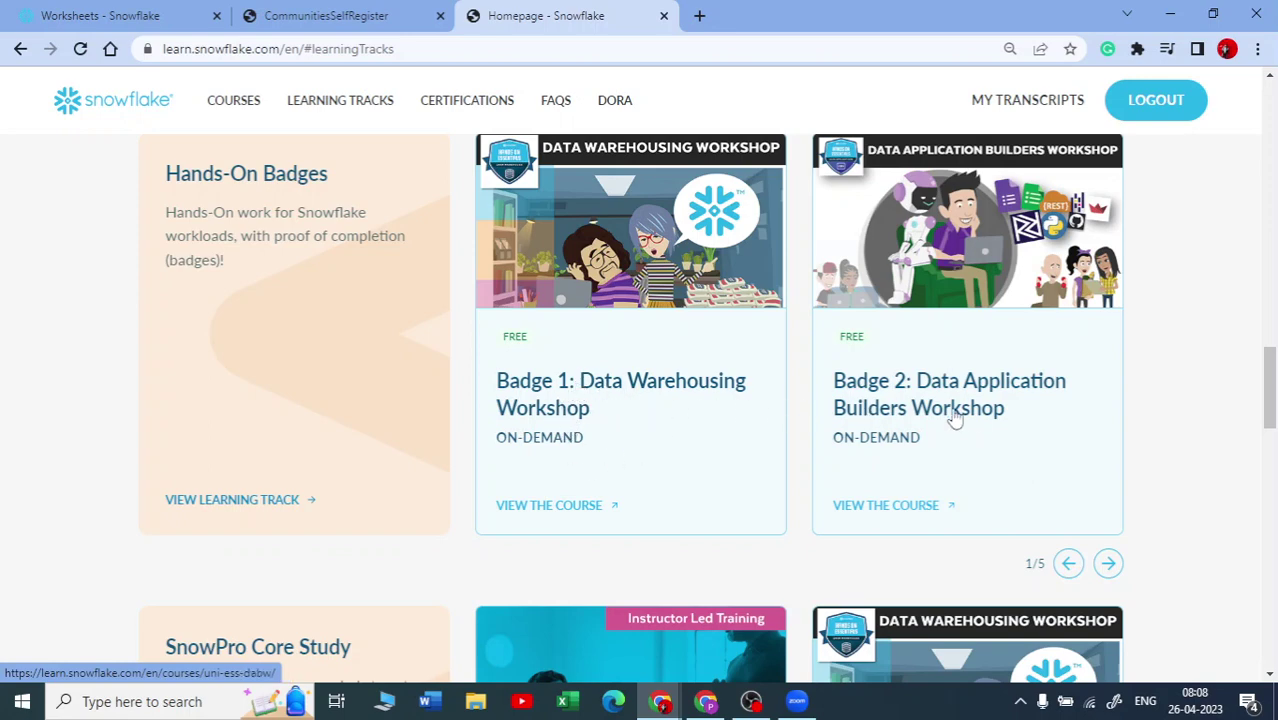
scroll(462, 335, down, 2)
scroll(462, 335, down, 2)
scroll(525, 342, up, 6)
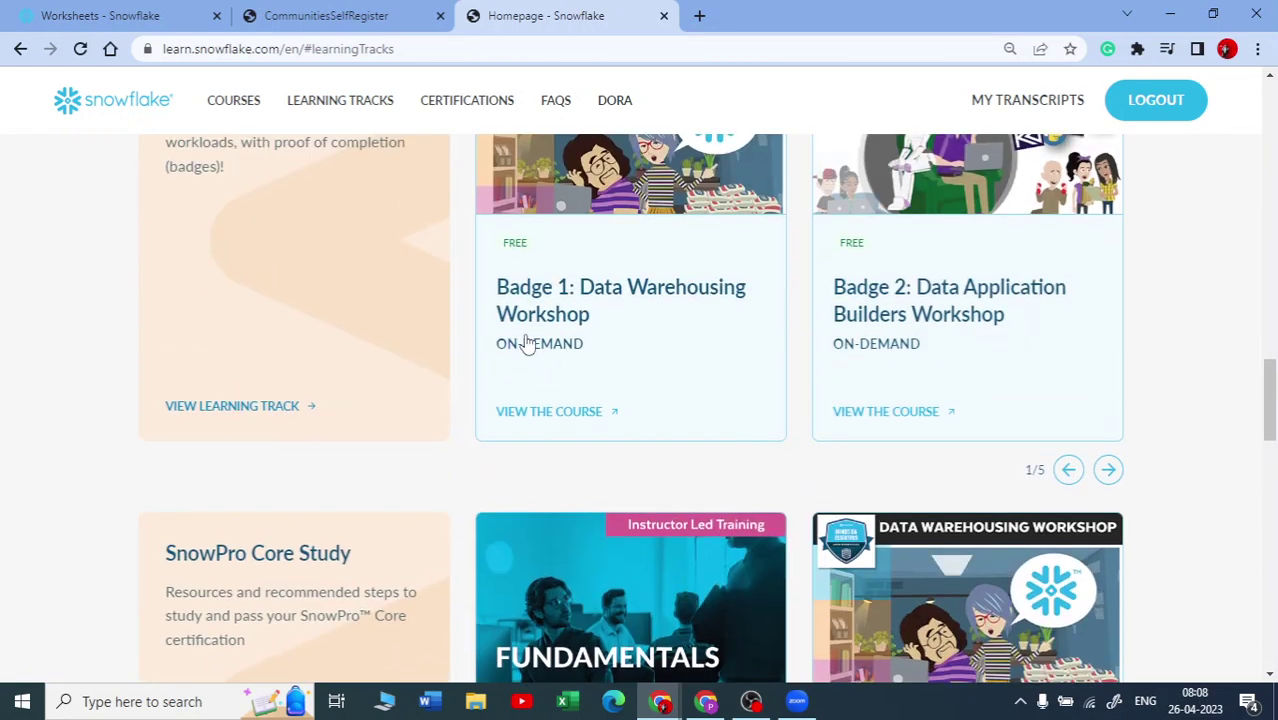
scroll(551, 408, down, 1)
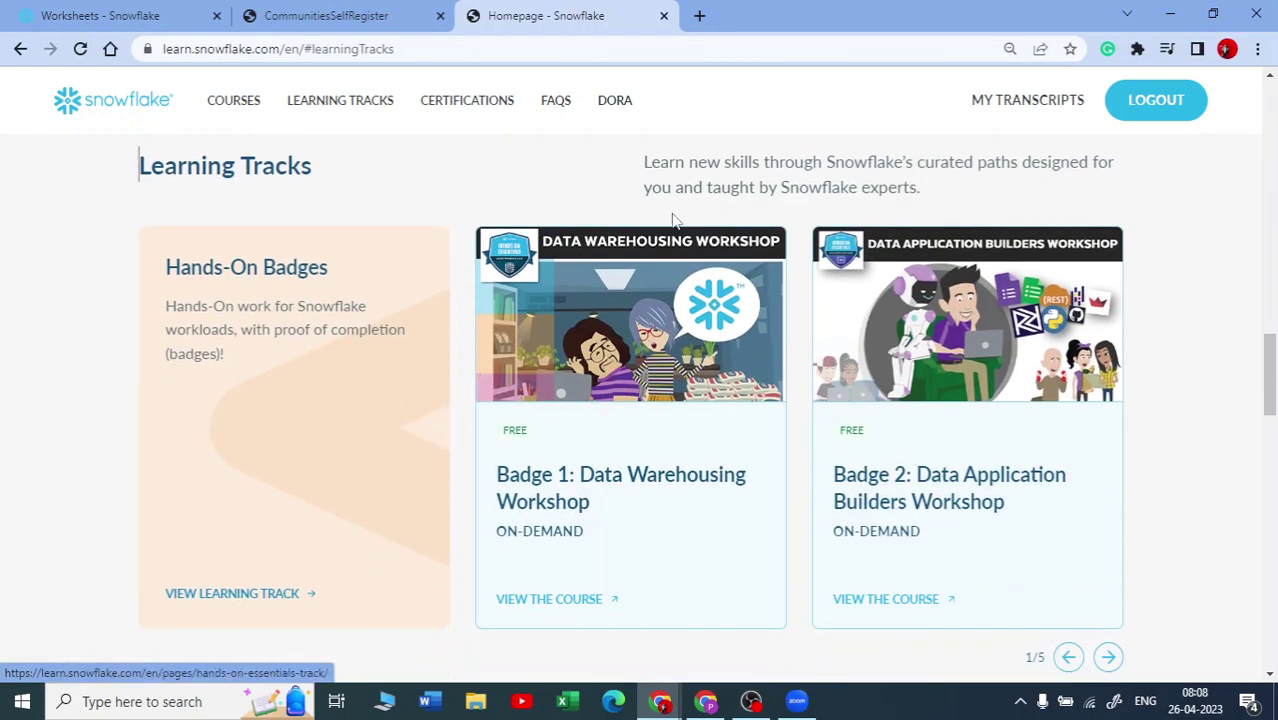
click(650, 487)
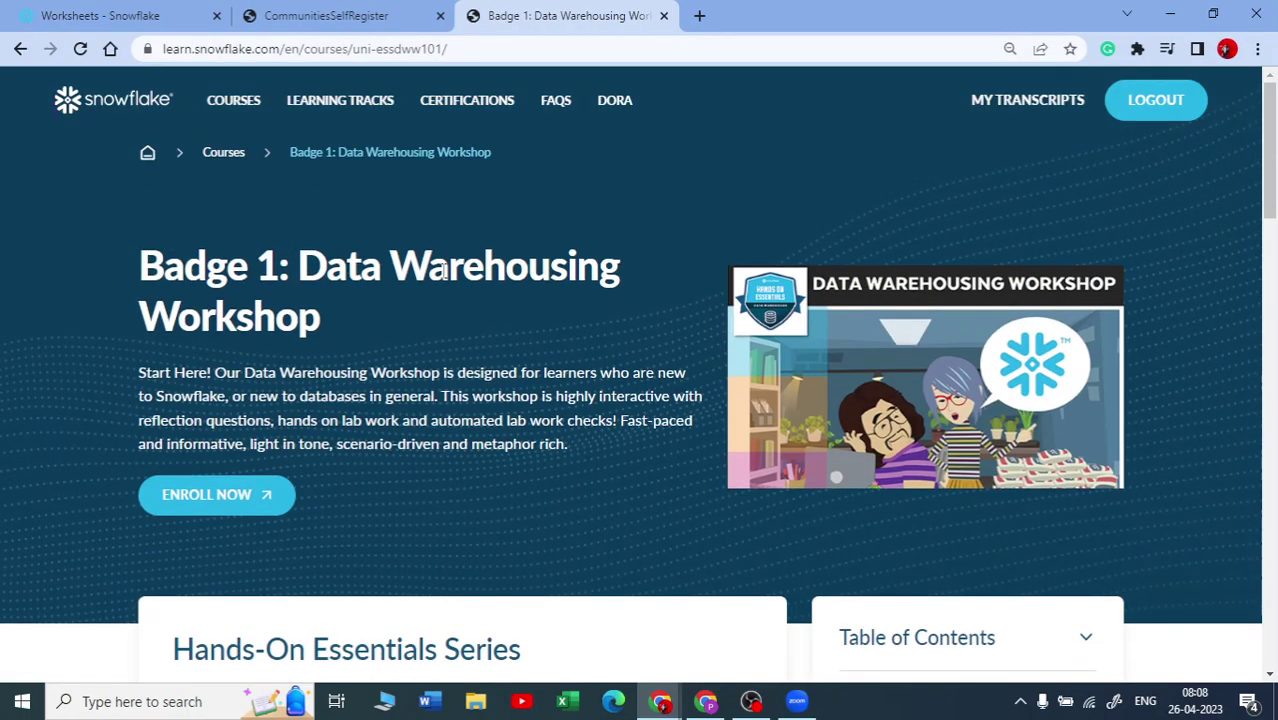
scroll(485, 410, down, 4)
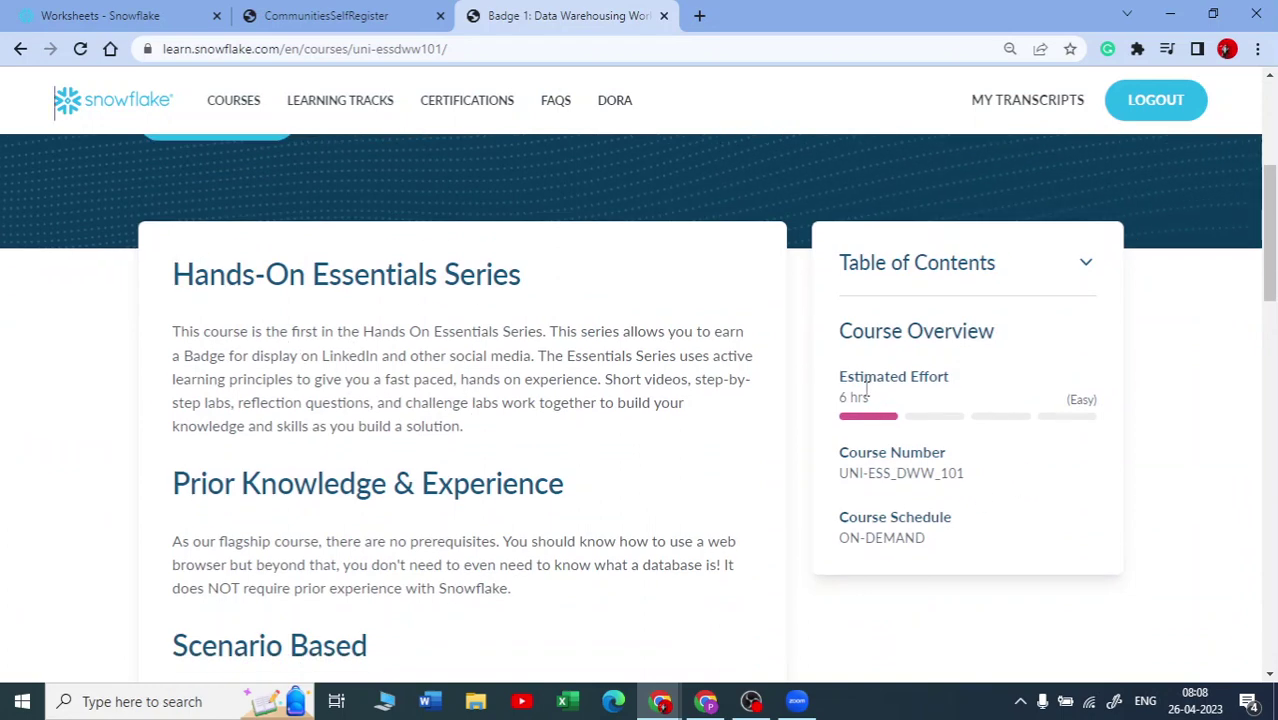
drag(884, 396, 840, 398)
drag(1069, 415, 1098, 416)
scroll(322, 450, down, 4)
scroll(300, 420, up, 2)
drag(176, 350, 516, 426)
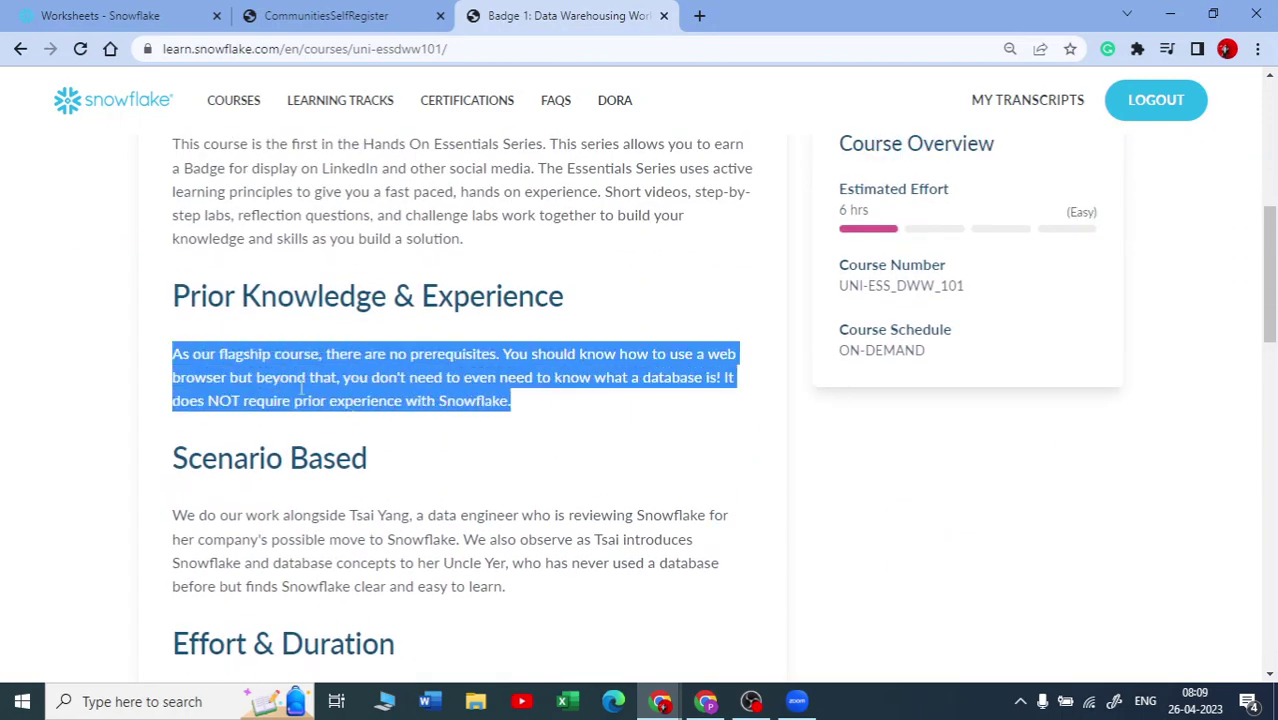
scroll(489, 378, down, 2)
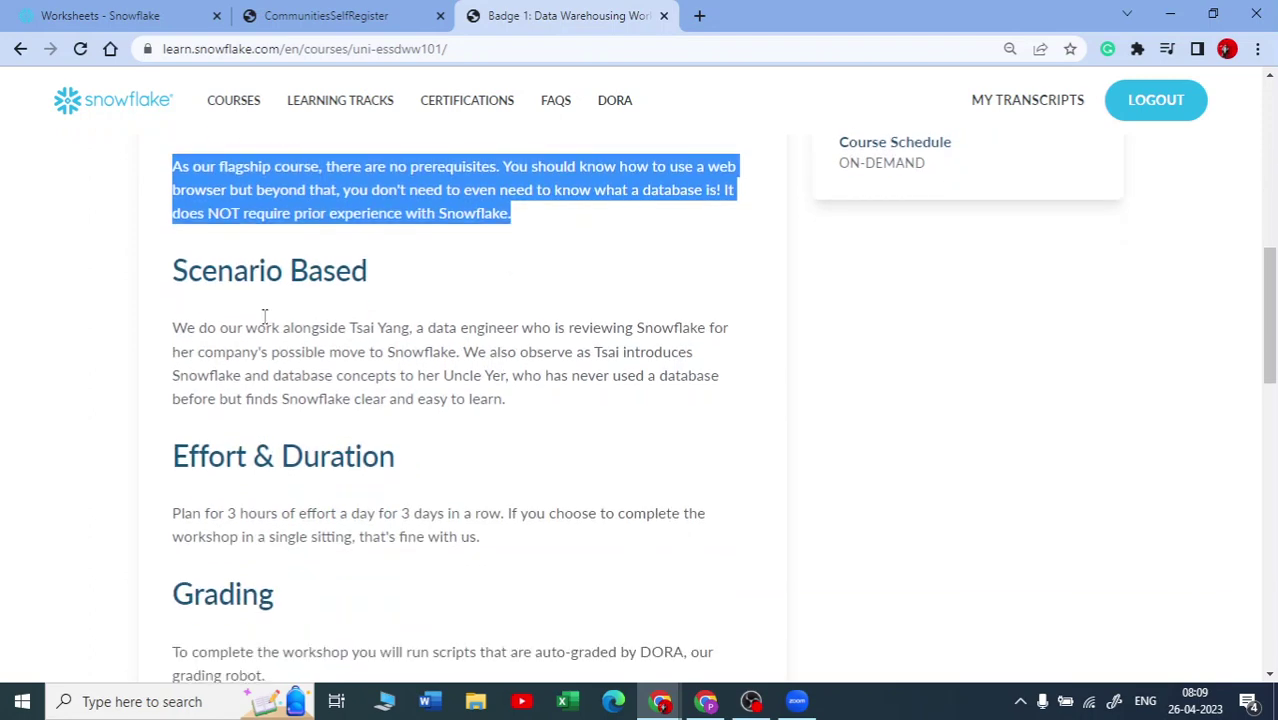
scroll(265, 316, down, 4)
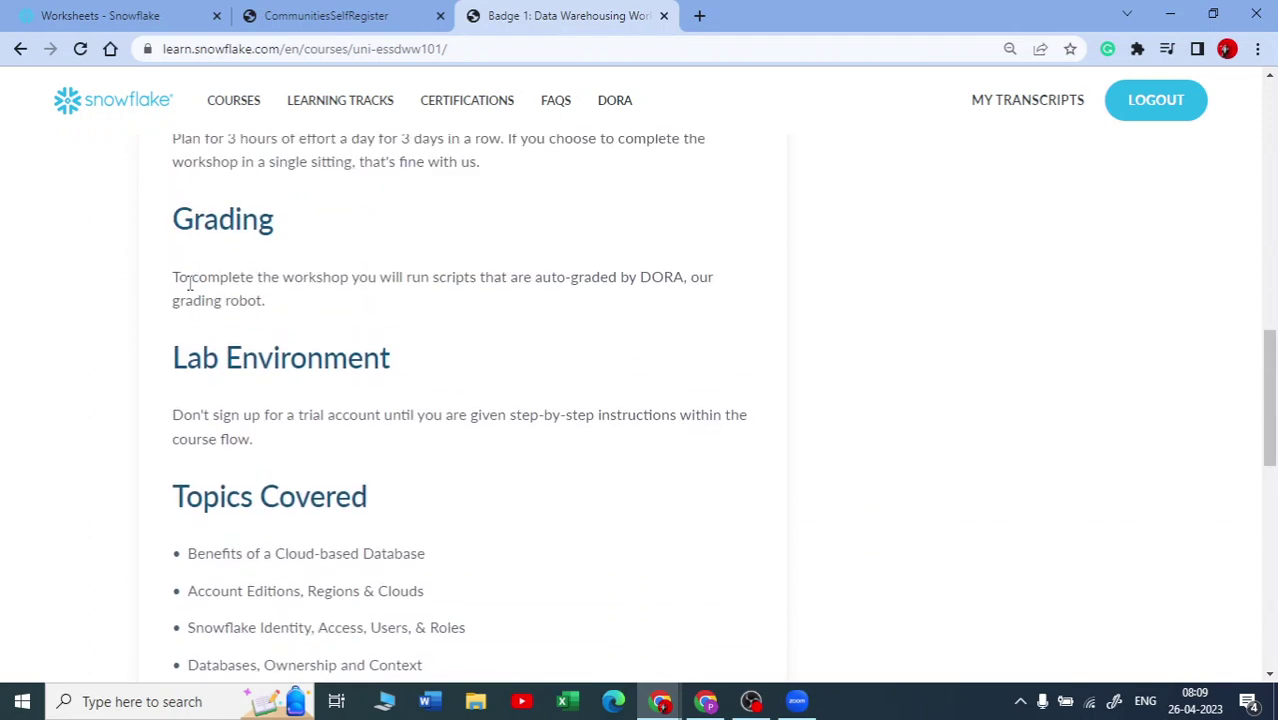
drag(189, 283, 351, 317)
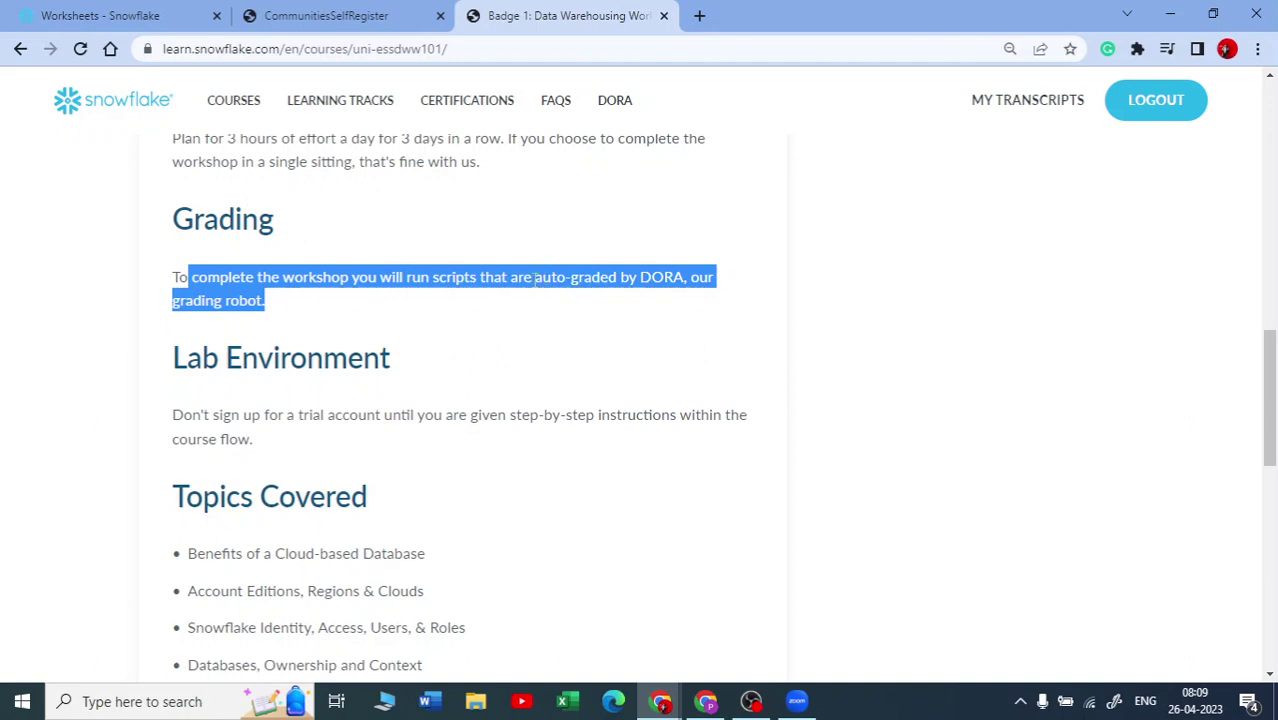
drag(637, 278, 685, 280)
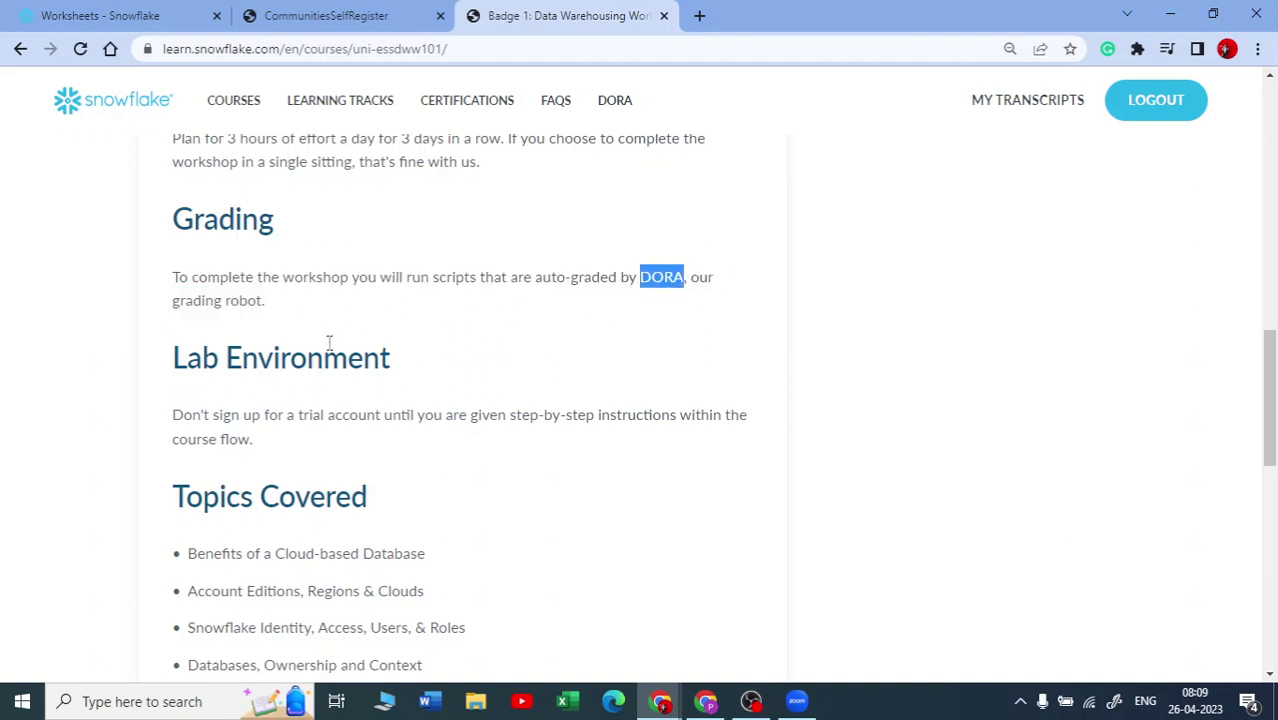
drag(262, 302, 225, 302)
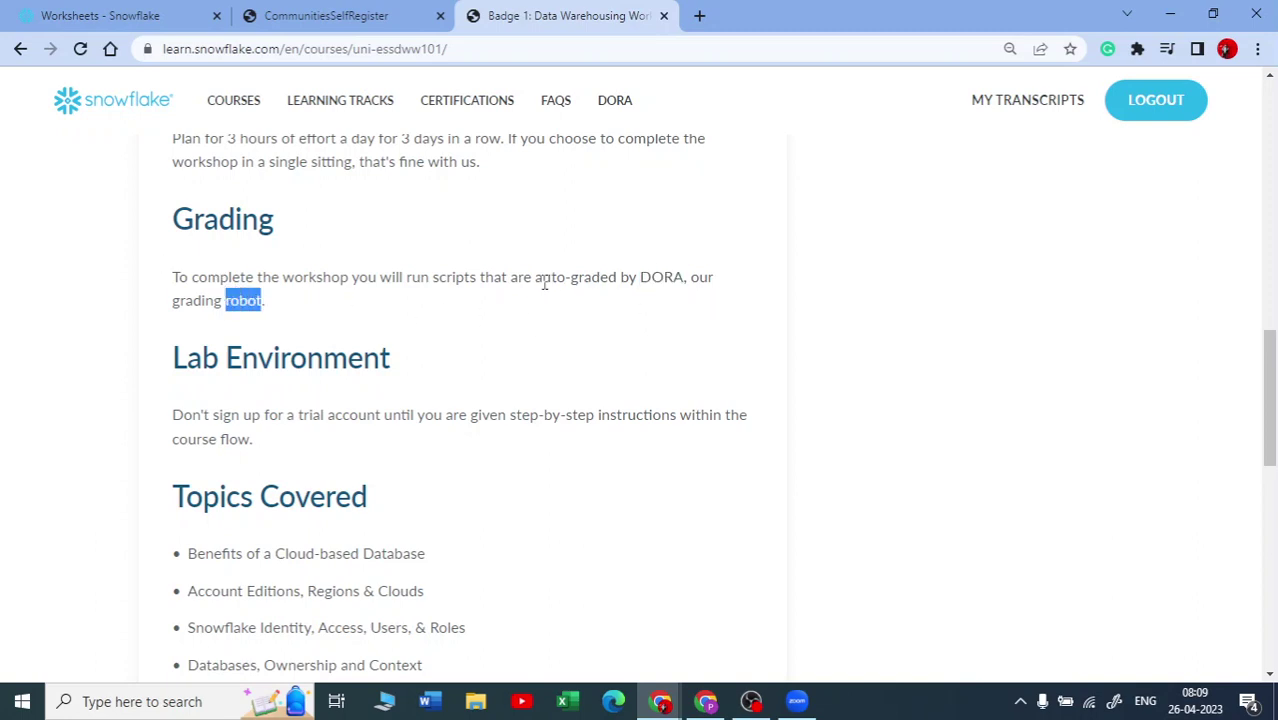
scroll(373, 345, down, 1)
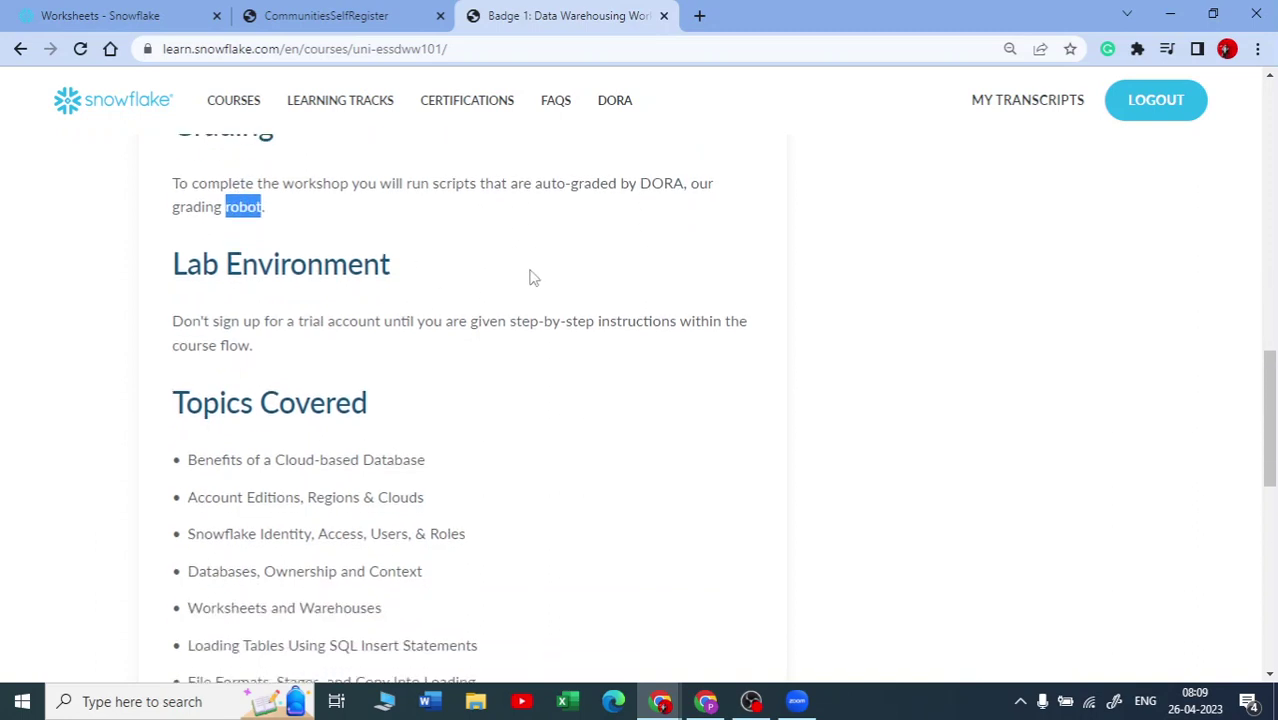
scroll(496, 262, down, 4)
scroll(300, 292, up, 2)
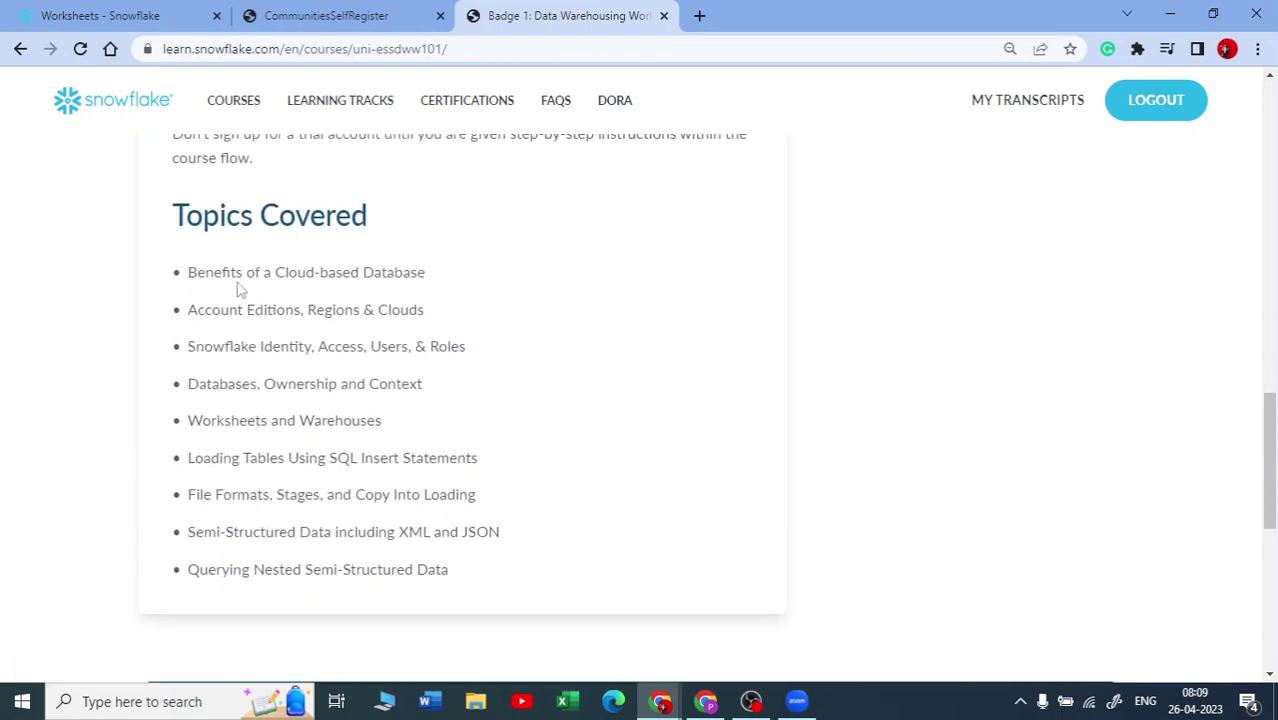
drag(200, 266, 496, 574)
click(585, 354)
drag(207, 389, 335, 392)
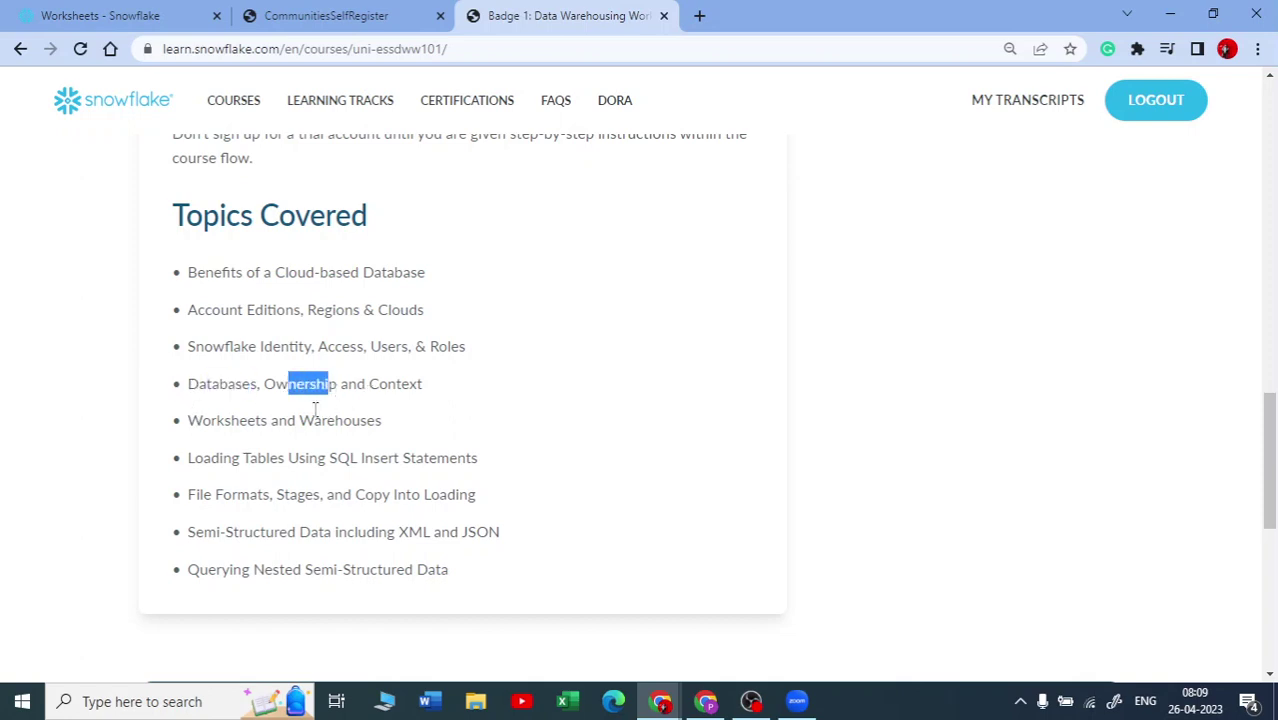
drag(211, 425, 368, 430)
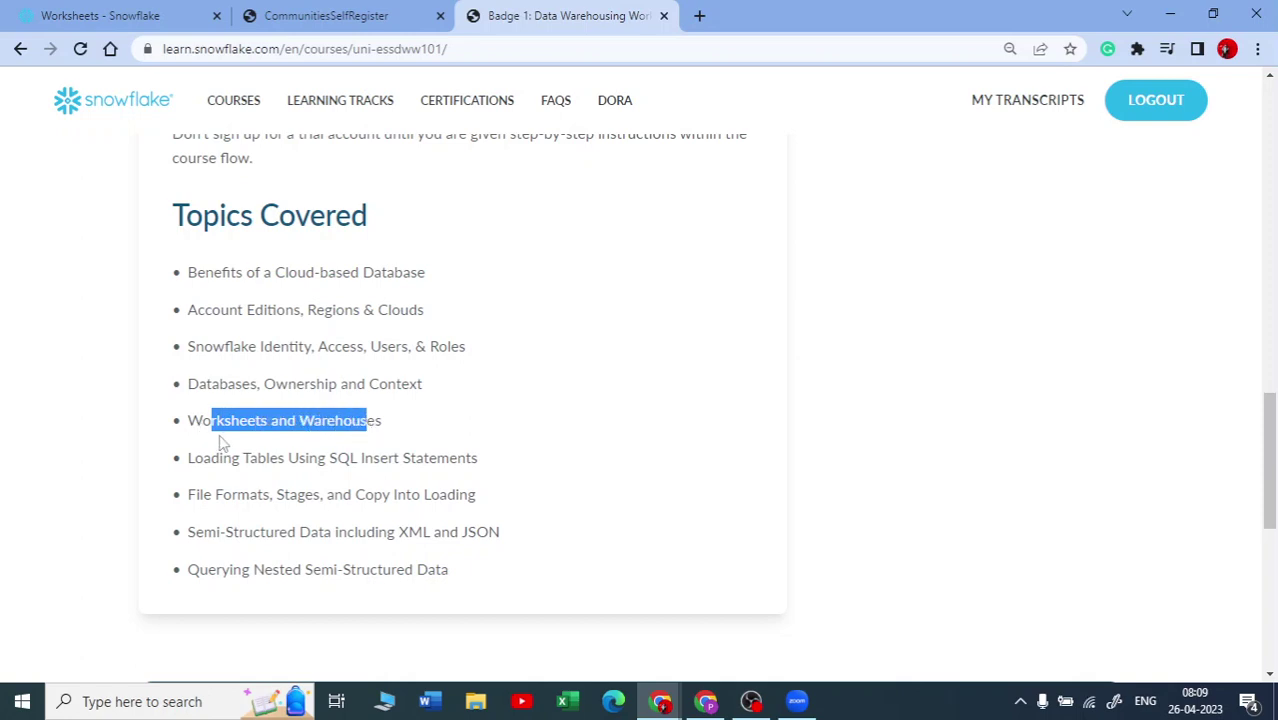
drag(196, 458, 465, 455)
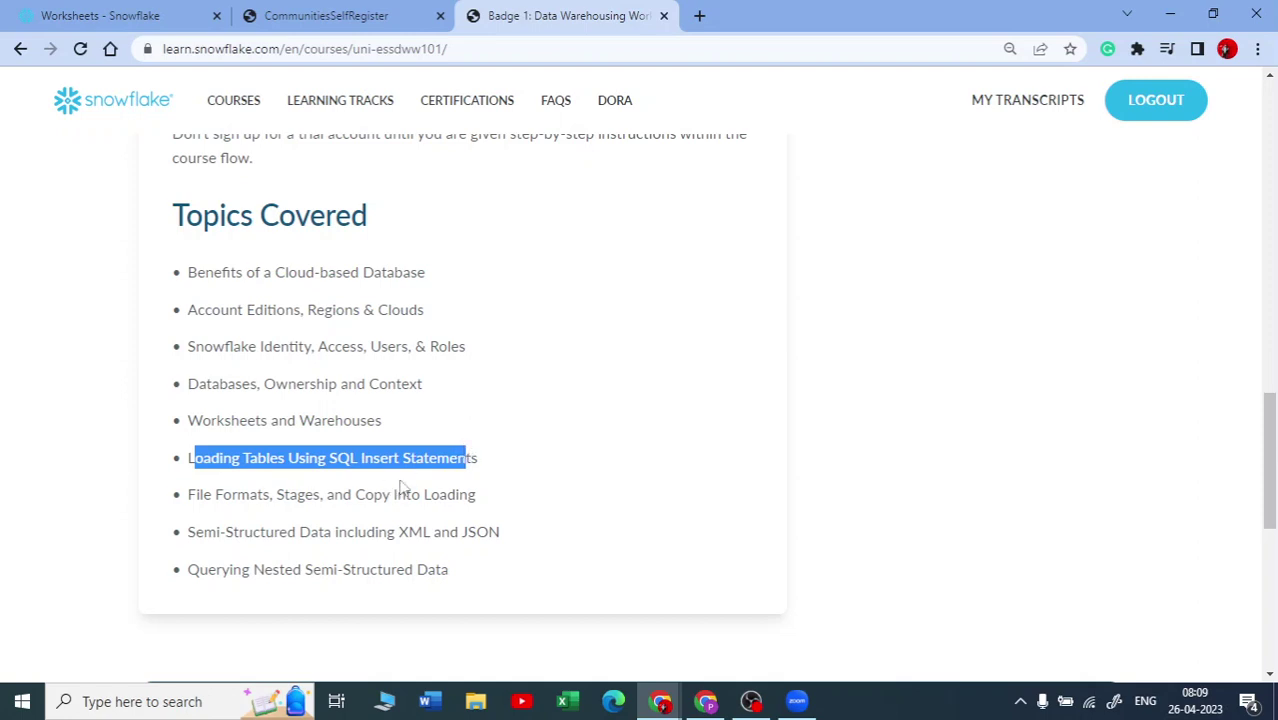
scroll(400, 486, down, 1)
click(190, 410)
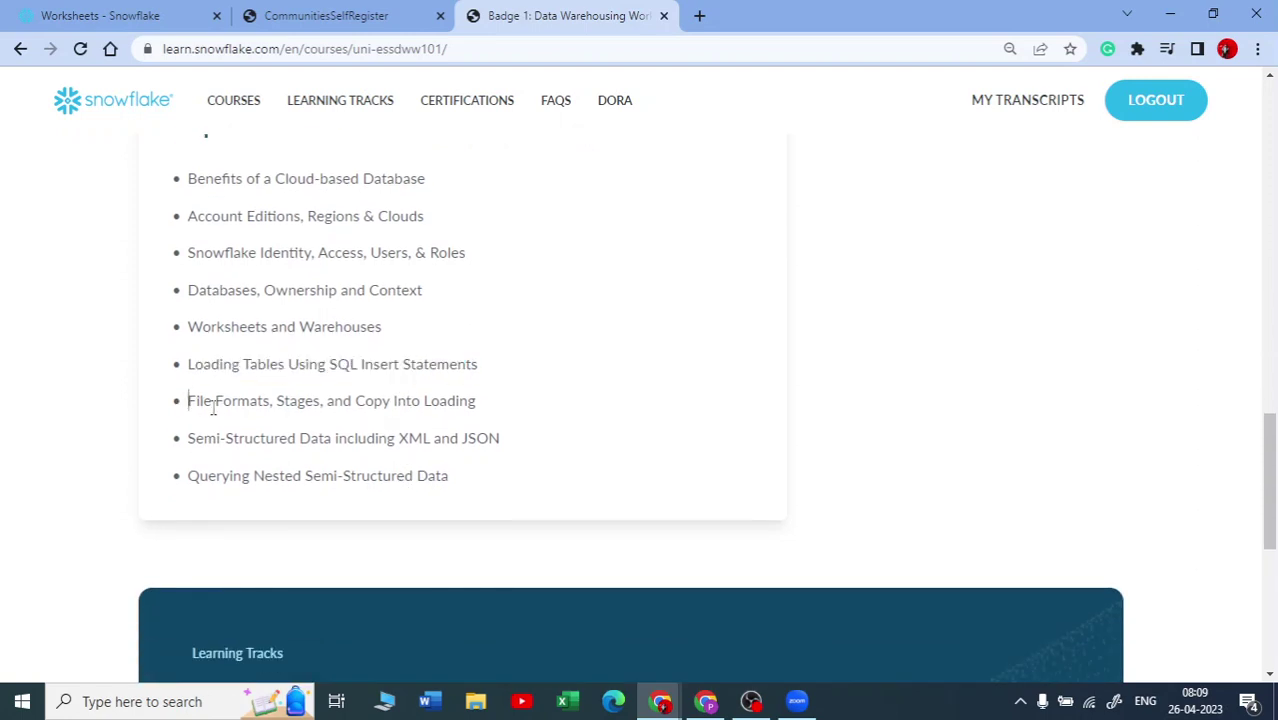
drag(213, 408, 268, 402)
drag(203, 437, 355, 438)
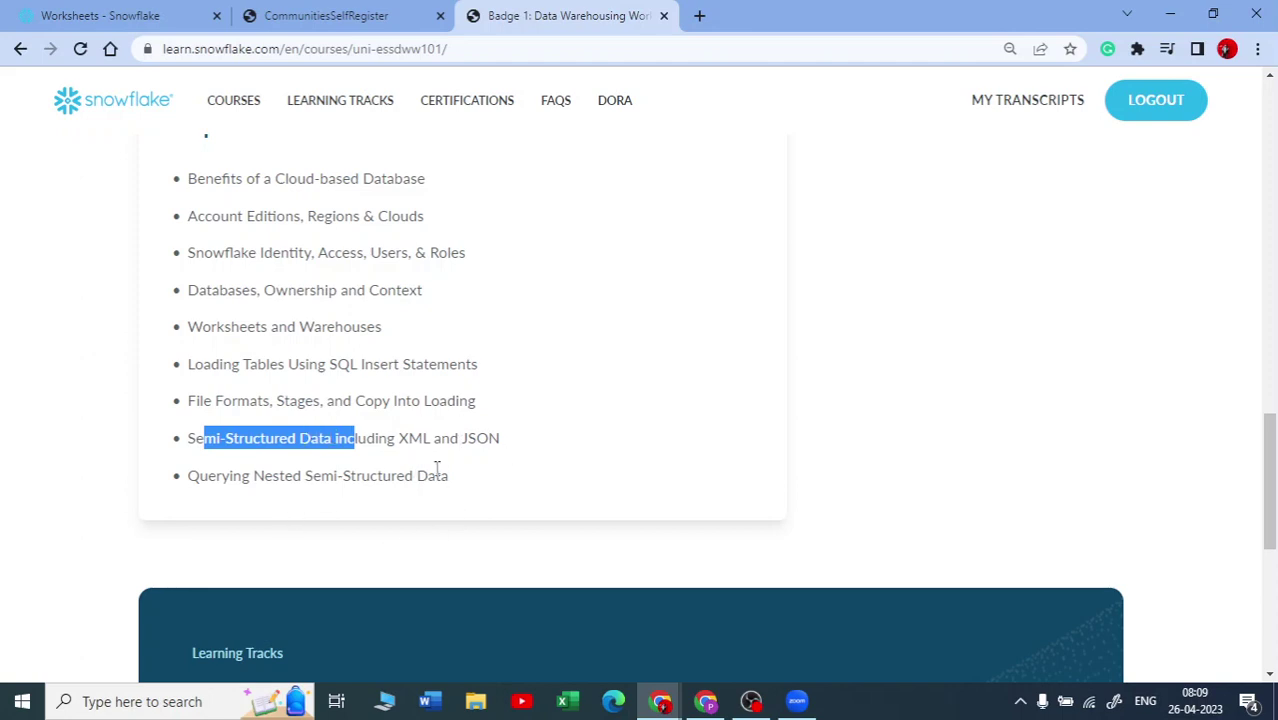
drag(436, 468, 205, 137)
scroll(333, 314, up, 3)
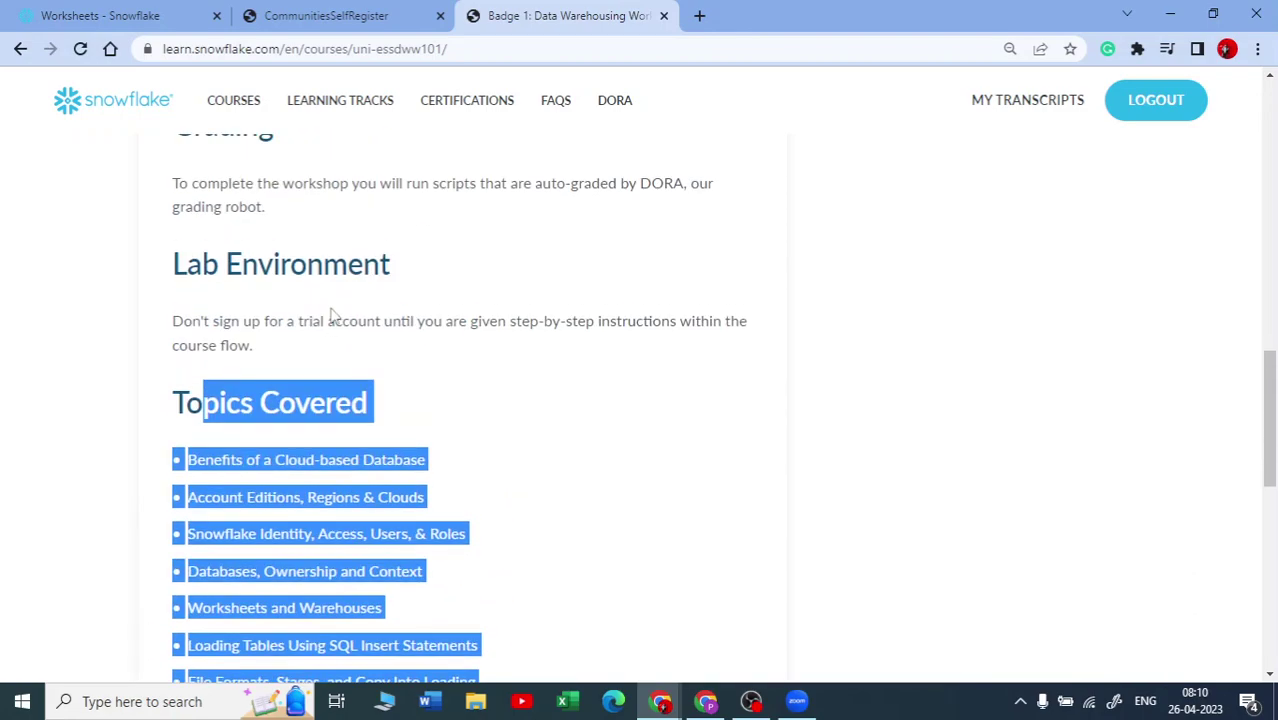
Step: Enroll in the Badge 1: Data Warehousing Workshop from its course page
scroll(407, 318, up, 5)
scroll(419, 336, down, 10)
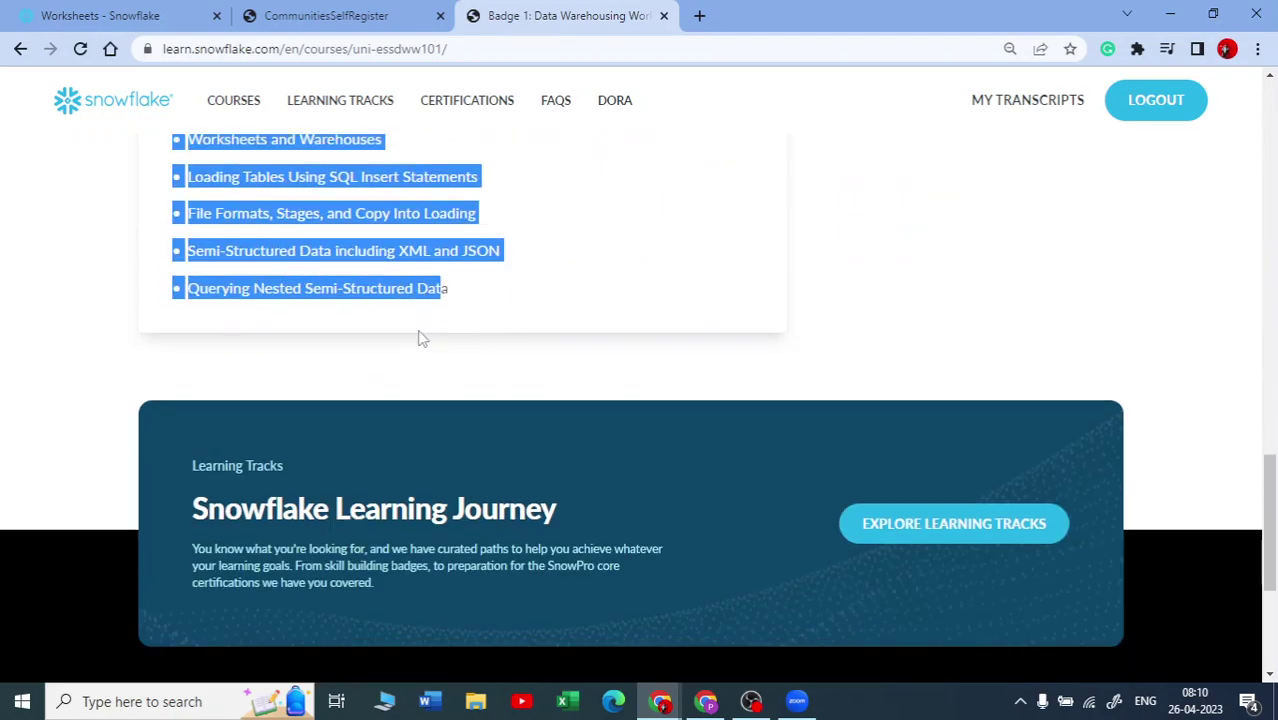
scroll(420, 338, down, 3)
scroll(417, 314, up, 10)
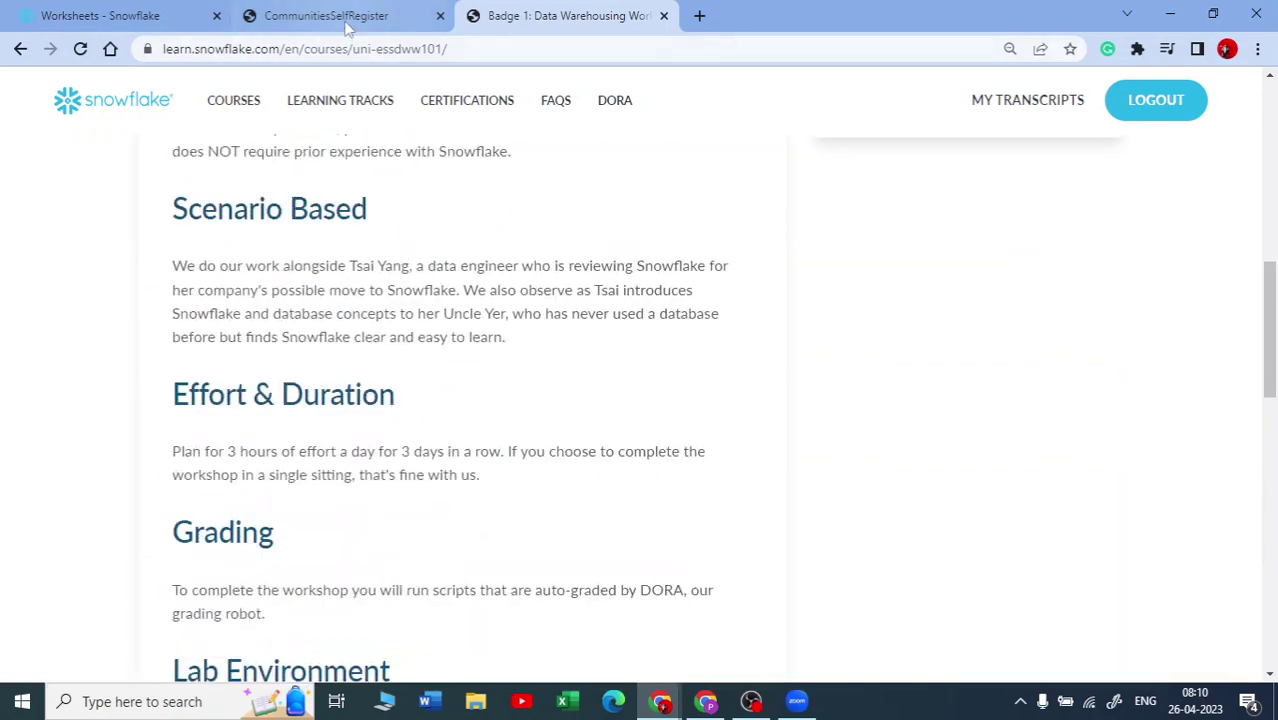
click(347, 16)
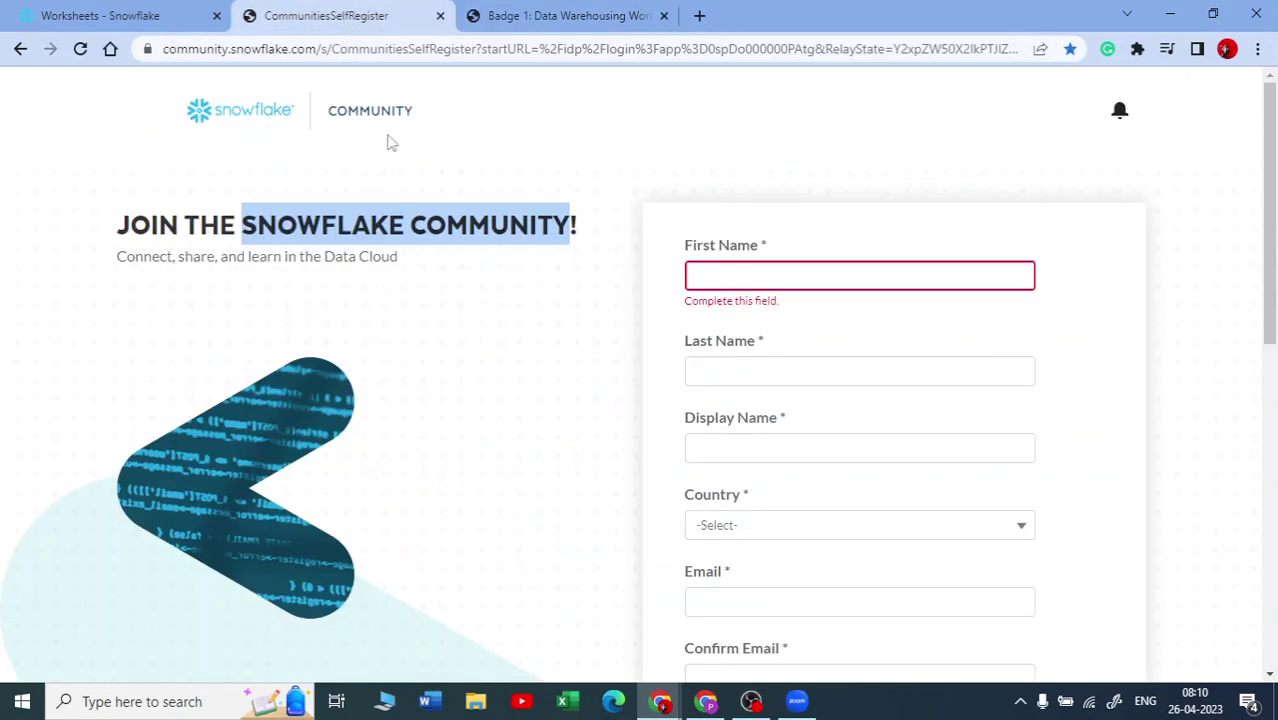
click(513, 18)
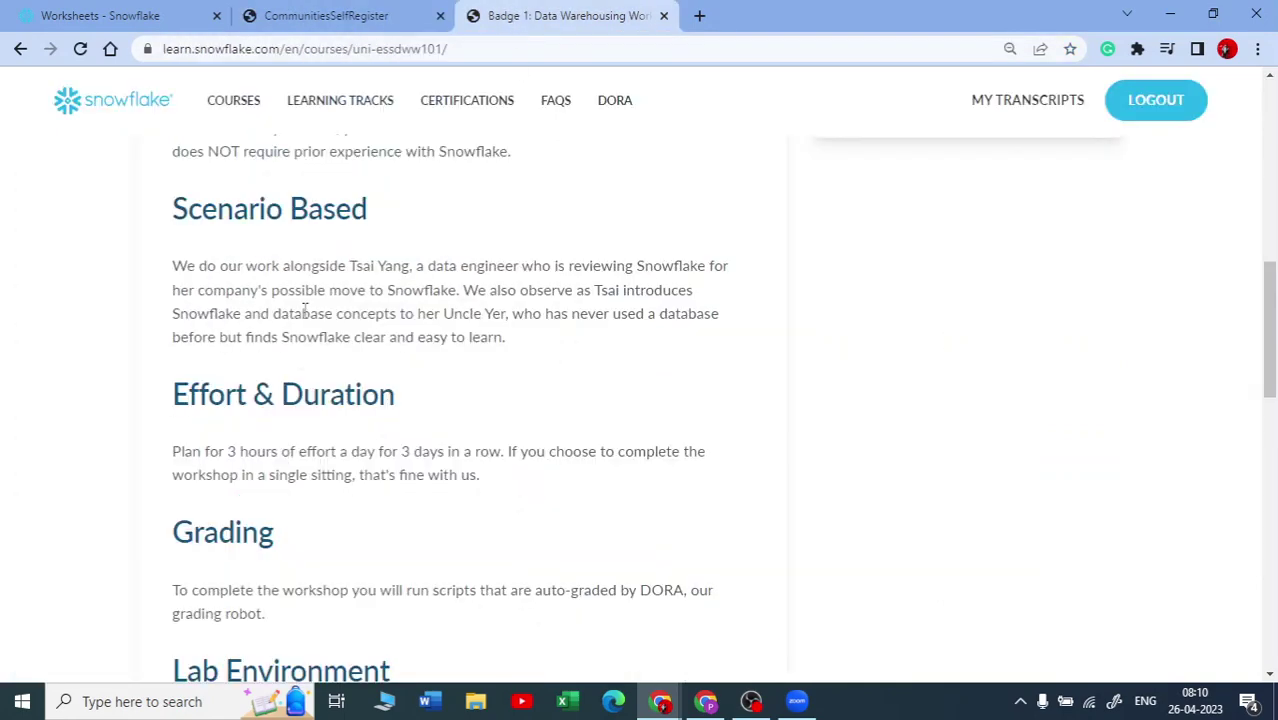
scroll(305, 310, up, 8)
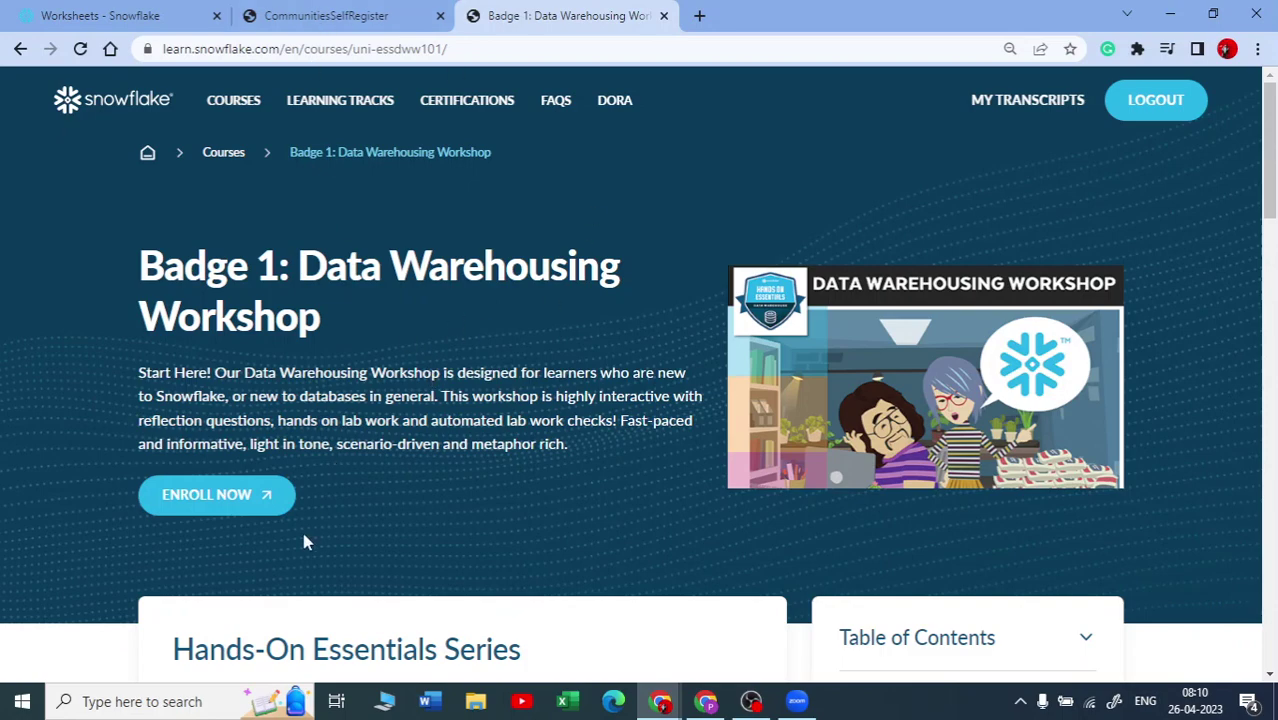
scroll(305, 541, down, 4)
scroll(240, 365, up, 3)
click(214, 399)
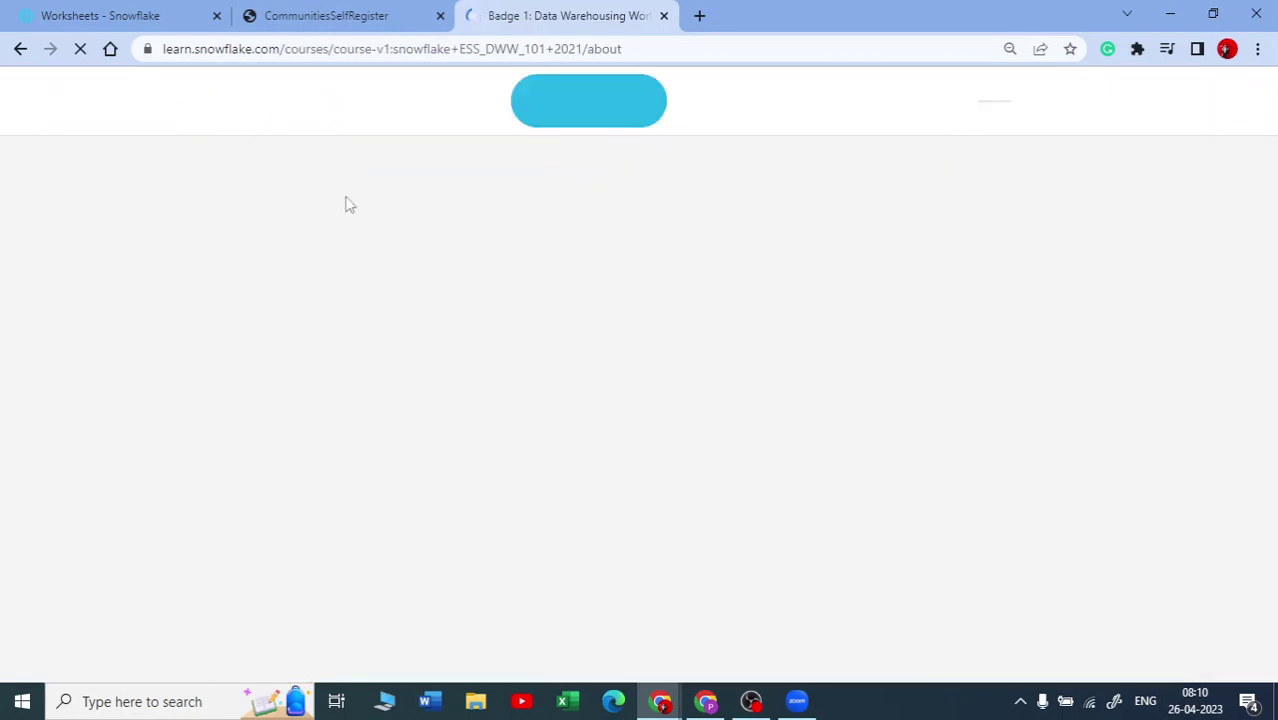
Step: Open the workshop courseware to the Lesson 1: Getting Set Up outline
scroll(567, 462, down, 5)
scroll(522, 405, down, 3)
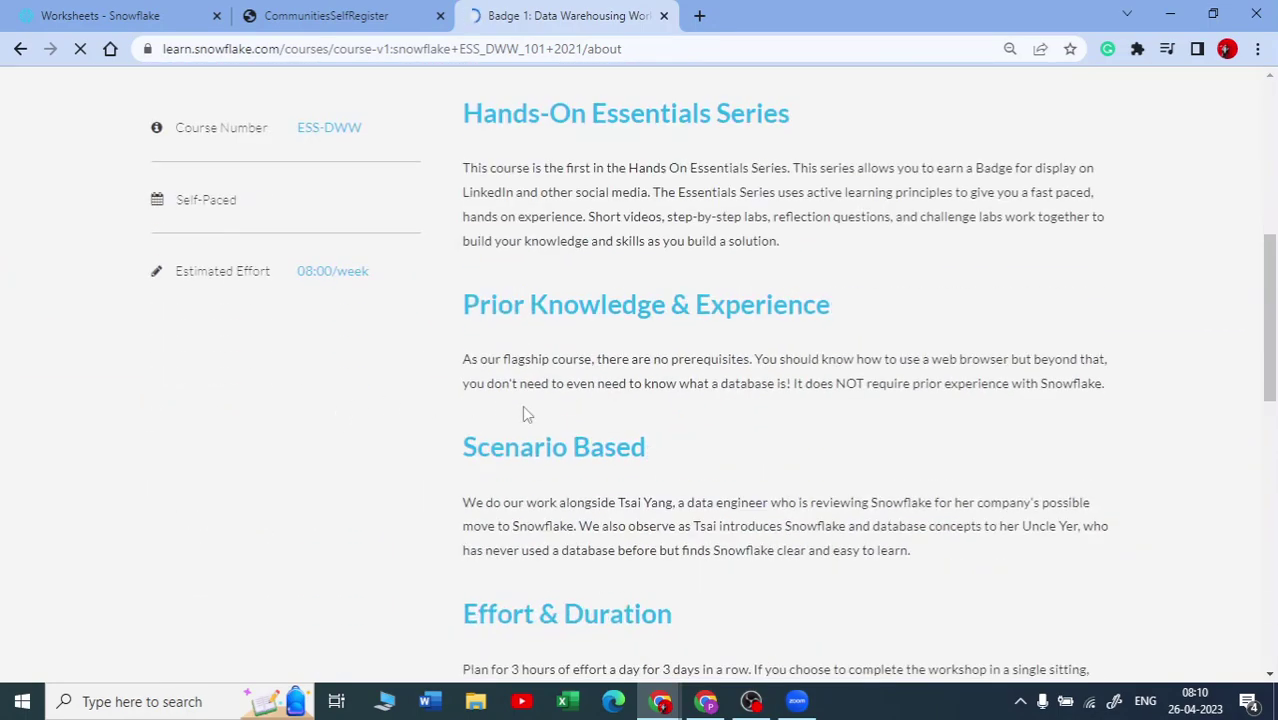
scroll(535, 414, up, 8)
click(512, 503)
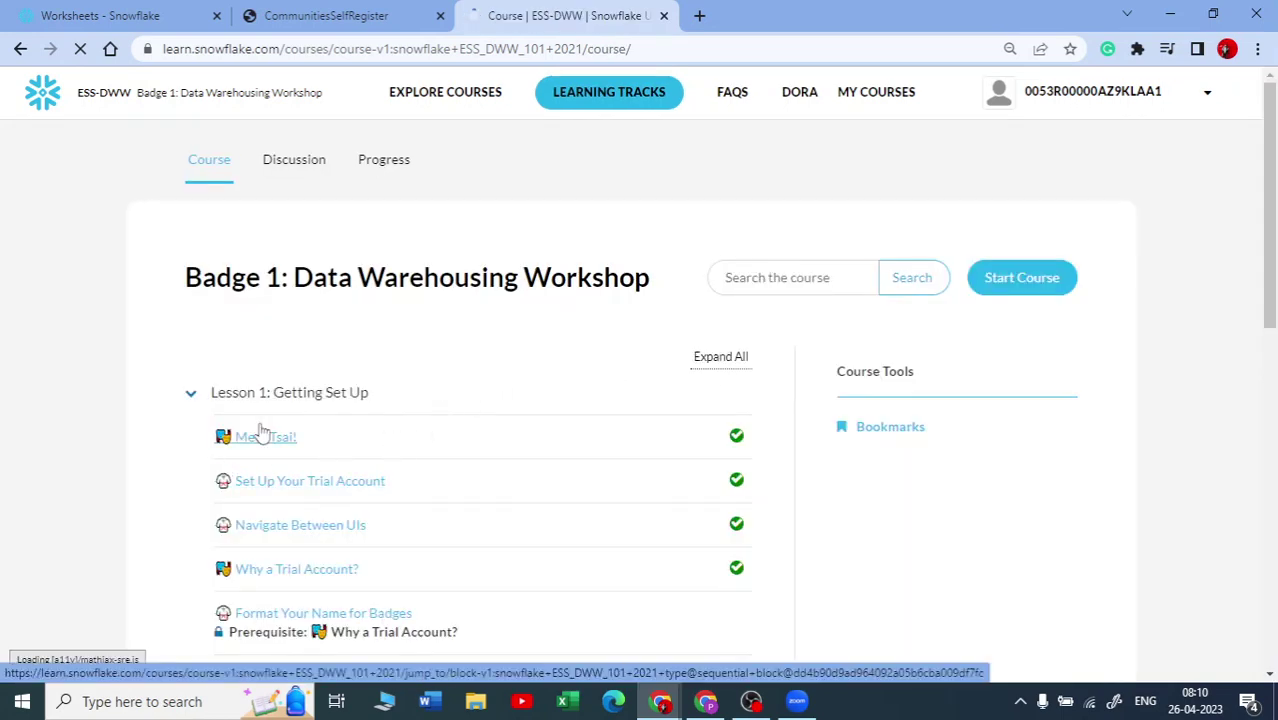
scroll(354, 405, down, 2)
scroll(295, 237, up, 1)
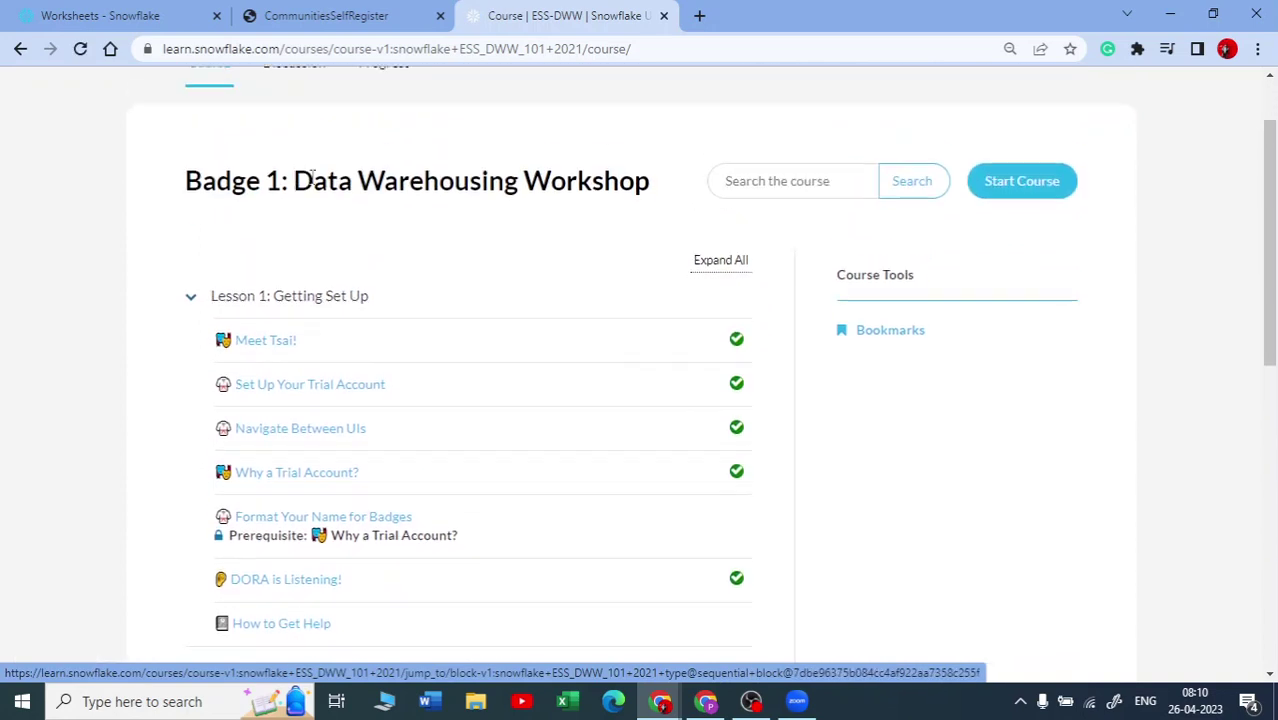
Step: Open Lesson 1's Set Up Your Trial Account page and view its setup-steps image
click(314, 394)
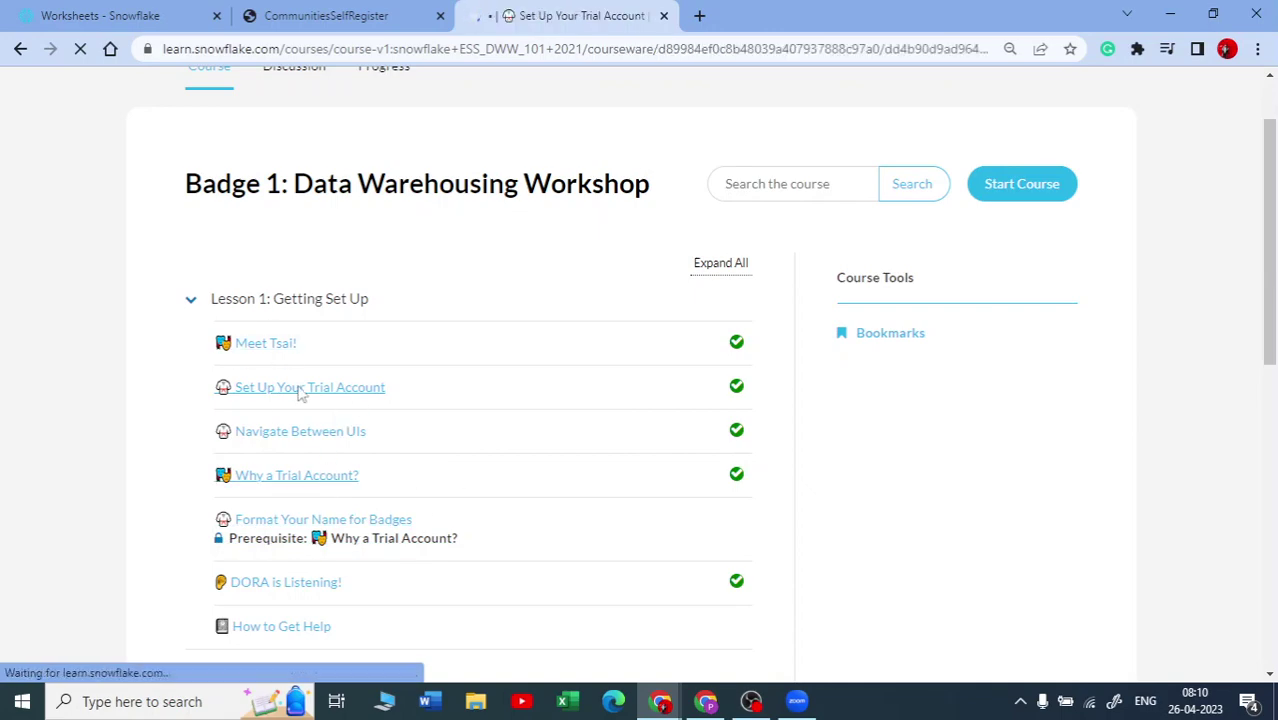
scroll(630, 437, down, 9)
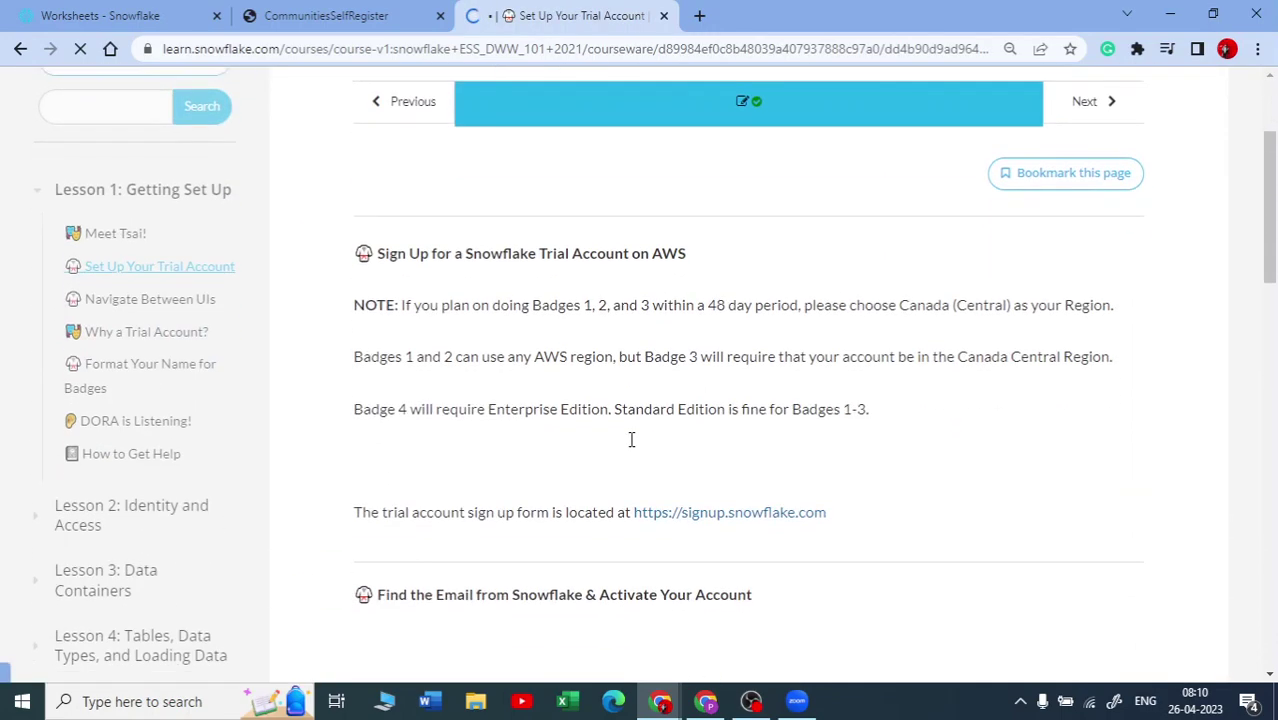
scroll(783, 355, up, 2)
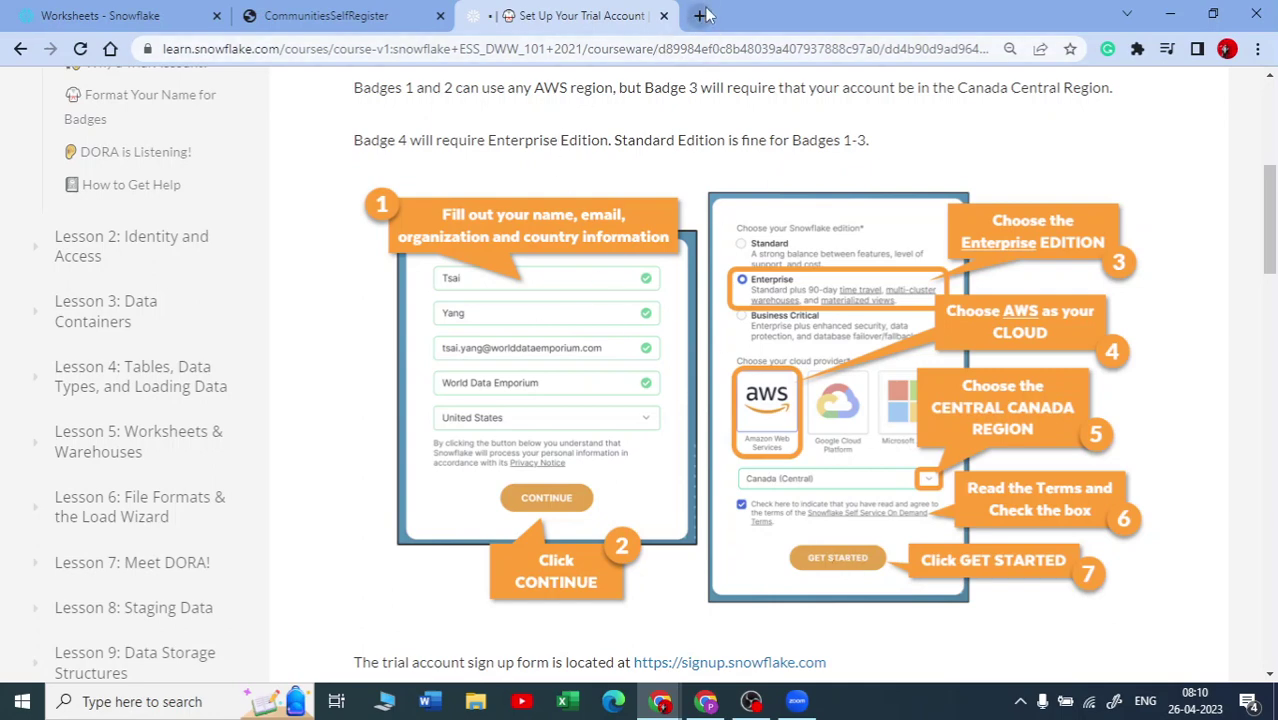
Step: Go to snowflake.com in a new tab and start the free trial sign-up with START FOR FREE
click(700, 15)
click(728, 51)
text(snowflake ui old)
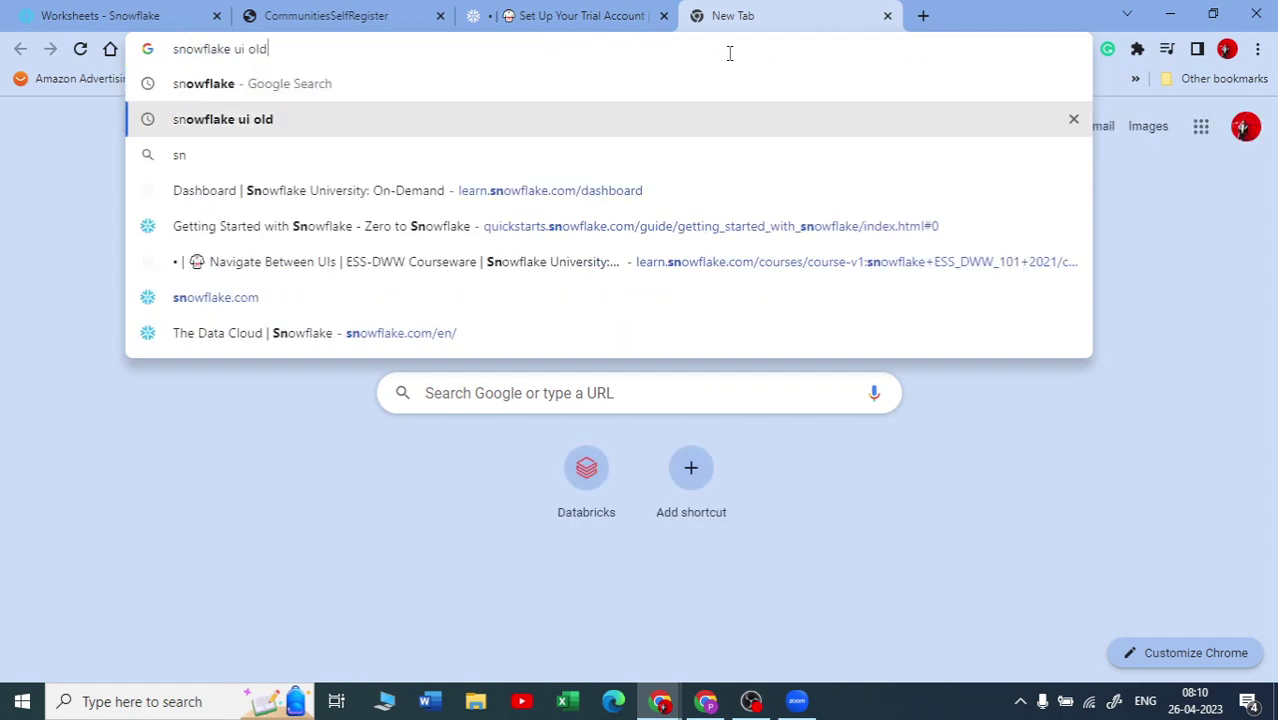
key(Return)
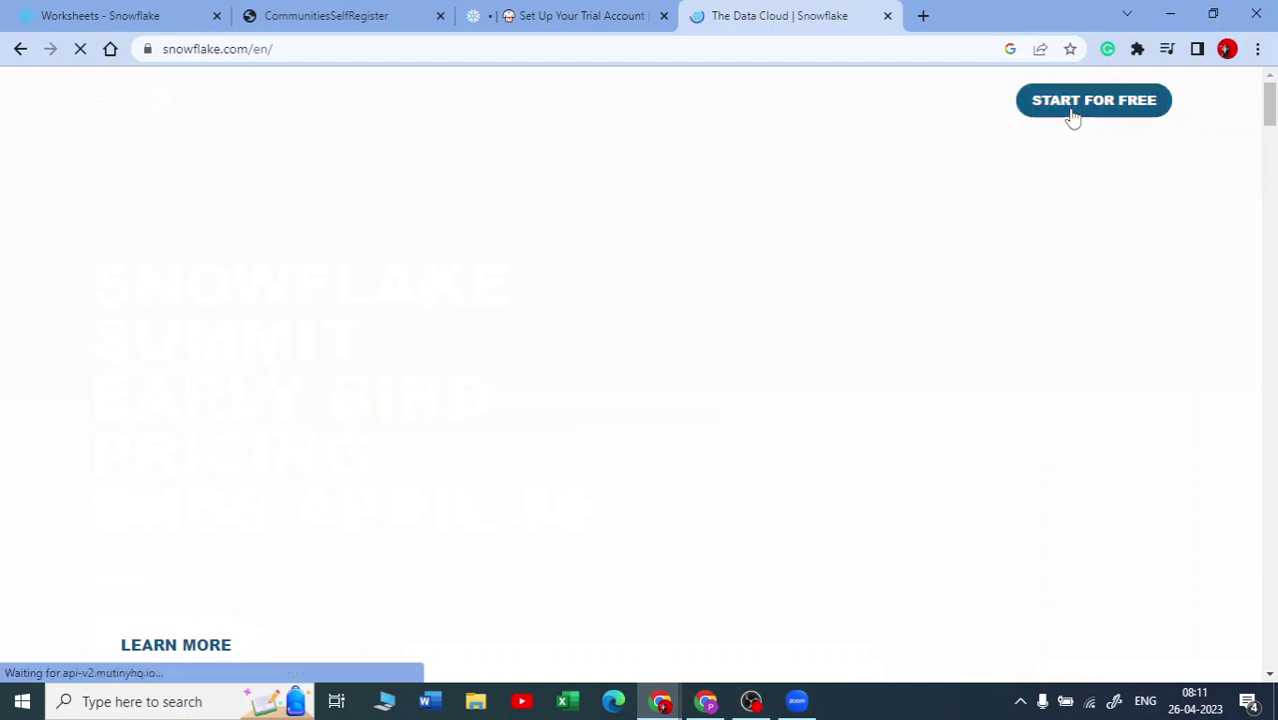
click(1094, 117)
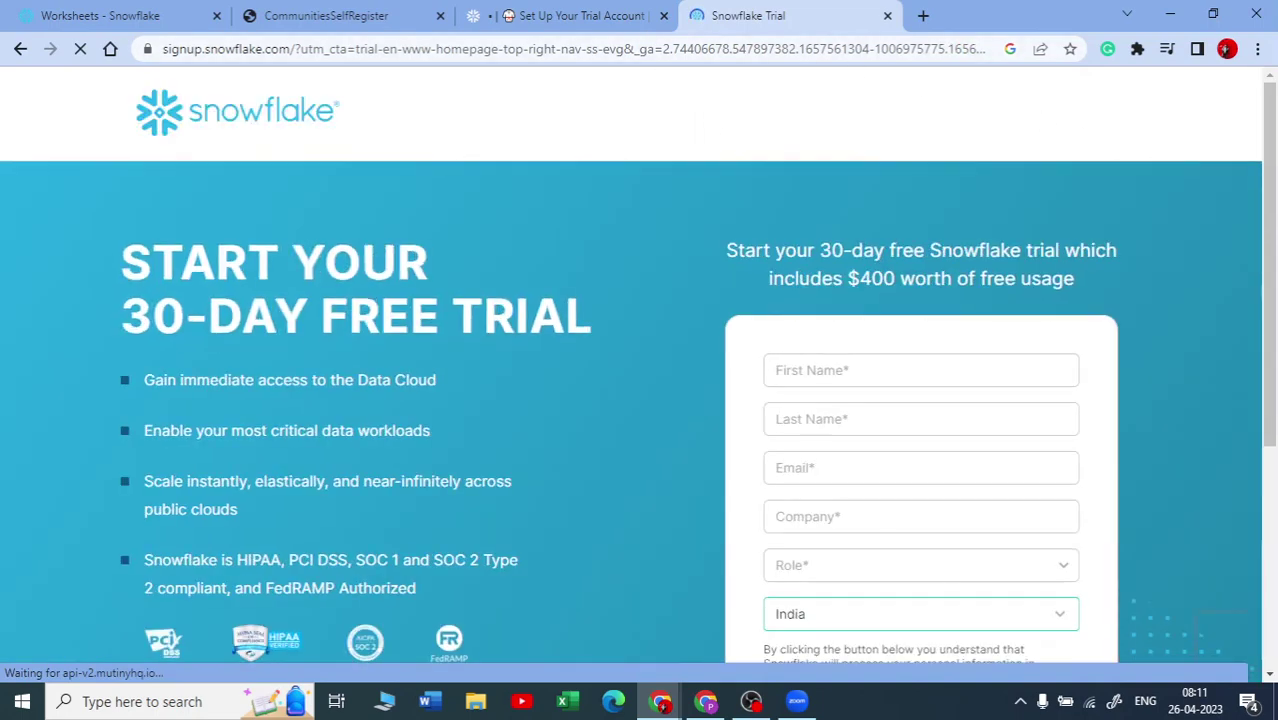
Step: Enter the user's first name, last name and e-mail address on the trial form
scroll(799, 385, down, 1)
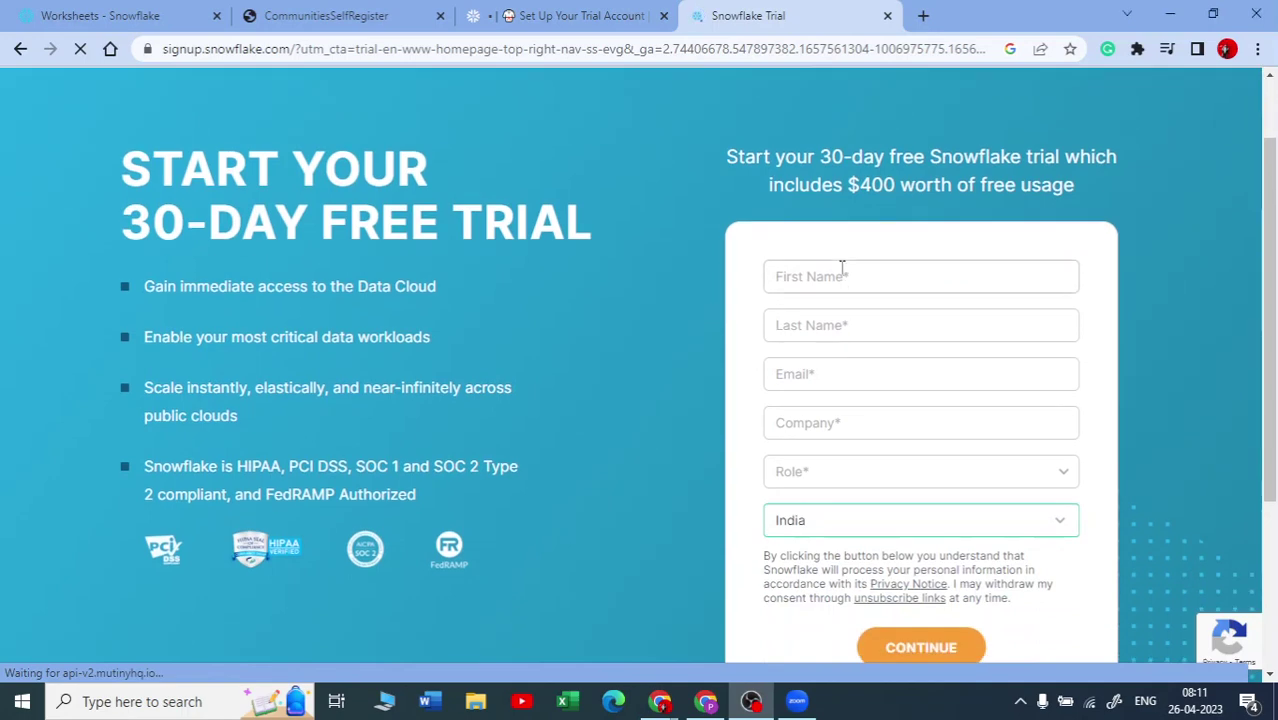
click(842, 266)
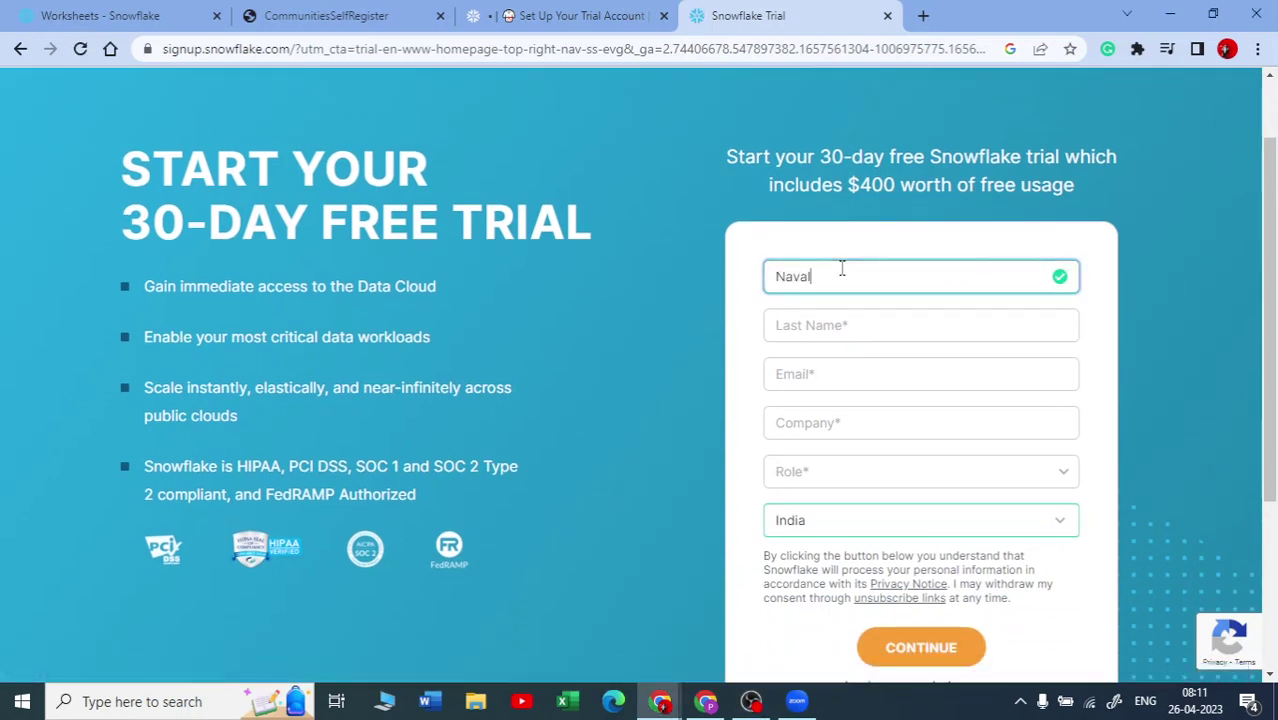
click(944, 327)
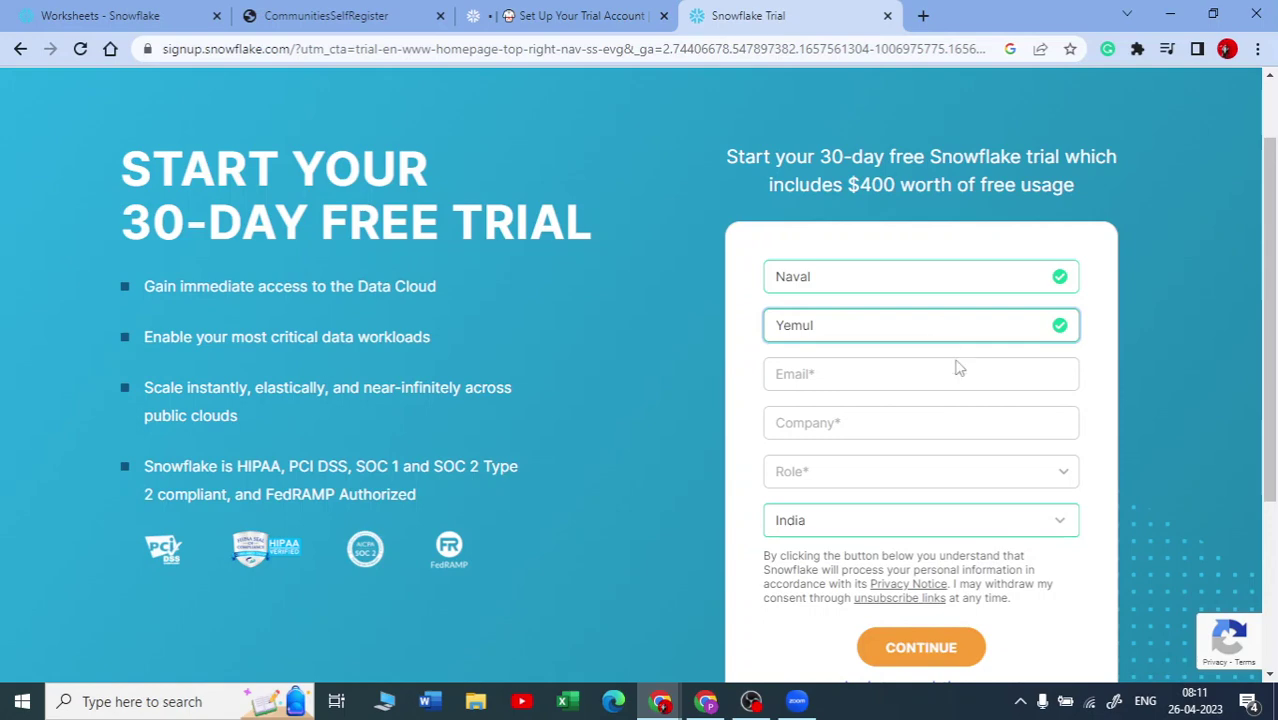
click(957, 367)
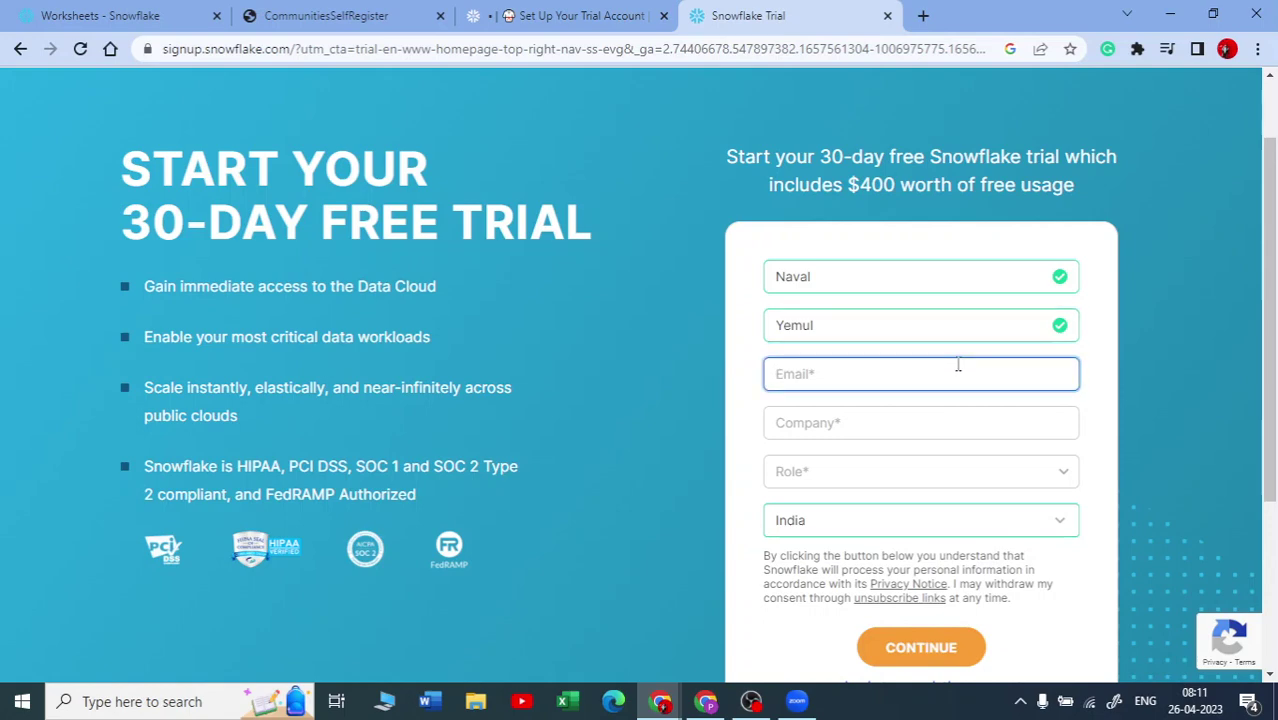
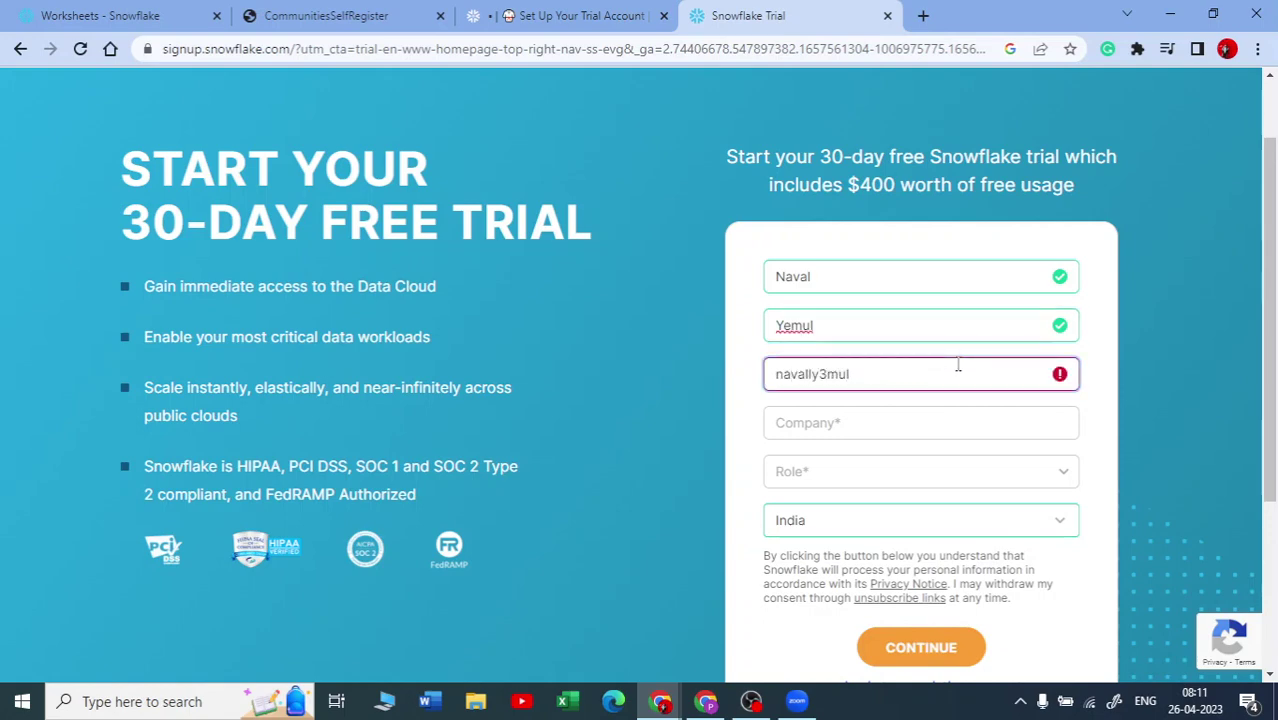
Step: Fill in the company name, correcting a mistyped letter
key(Tab)
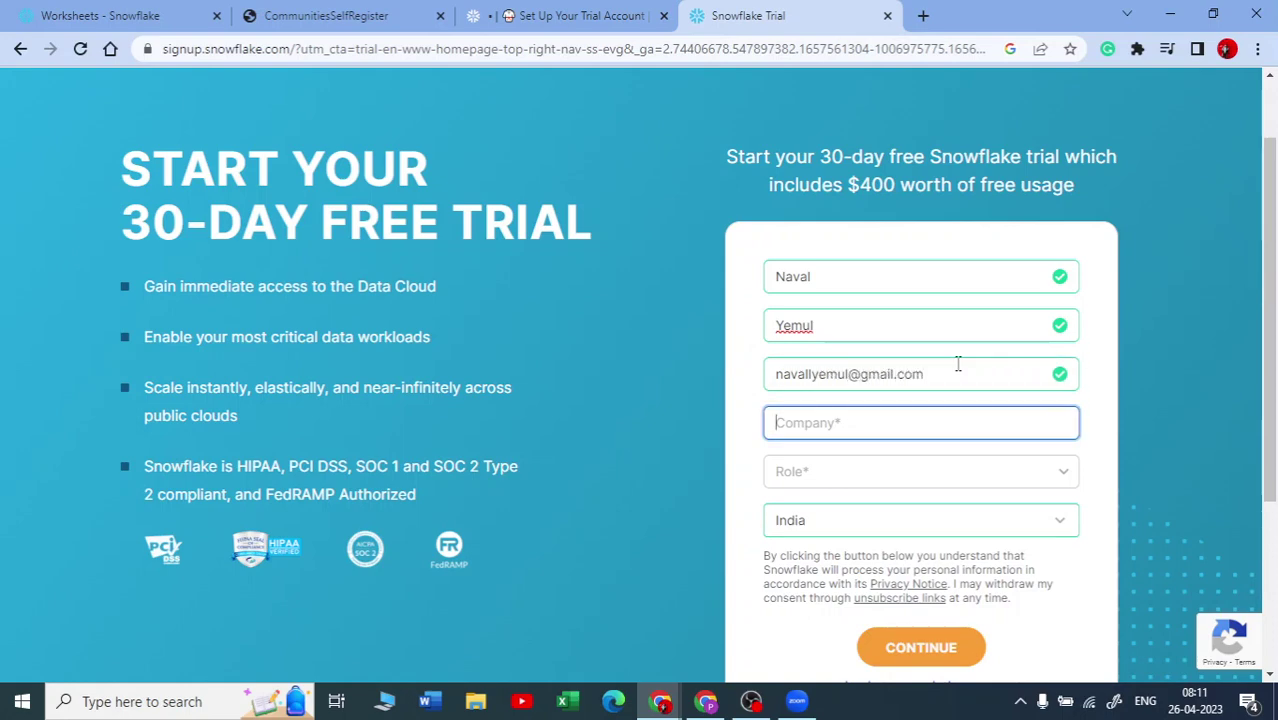
text(Nava)
text(l)
key(BackSpace)
text(a)
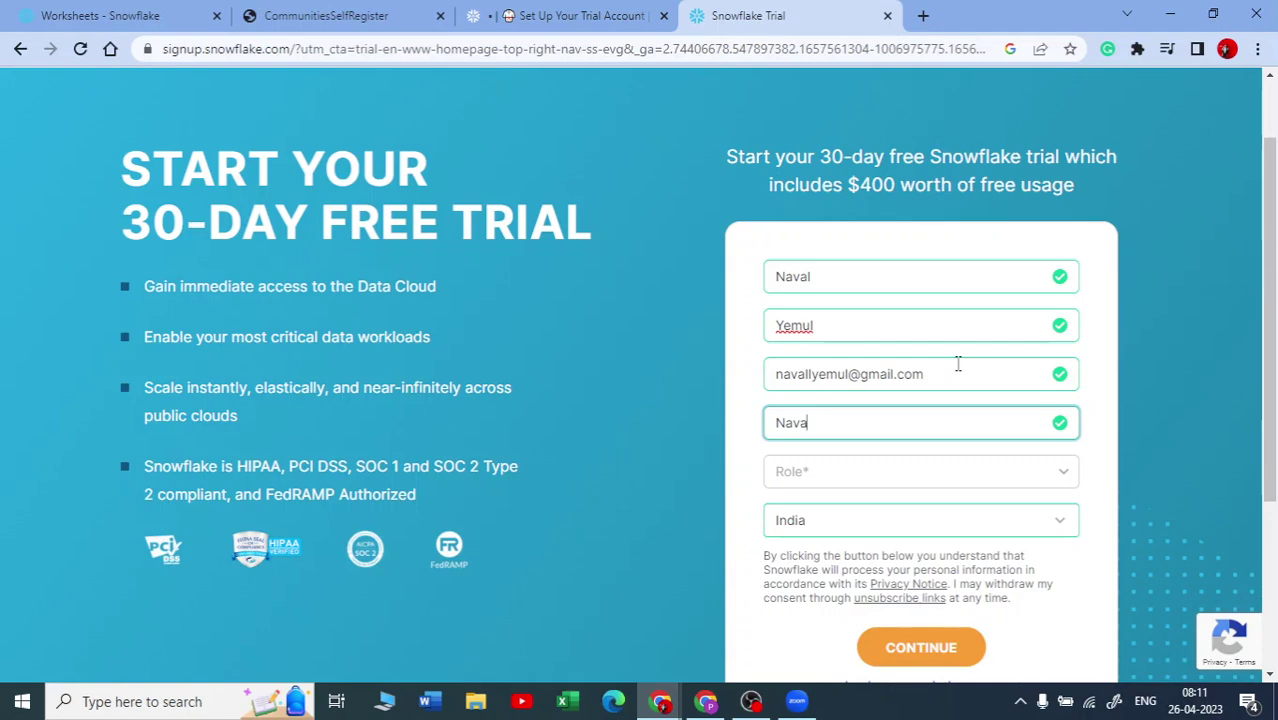
click(978, 489)
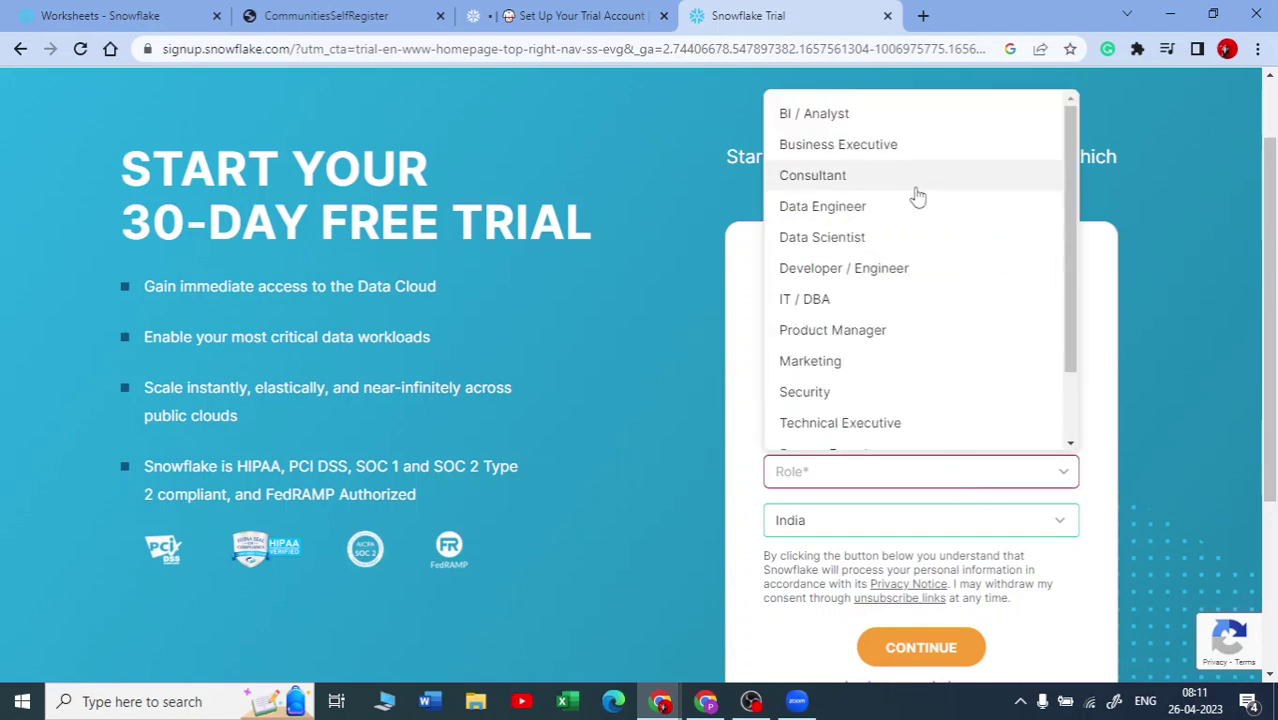
Step: Choose Data Engineer as the role and continue to the edition and cloud provider choices
click(908, 210)
scroll(887, 466, down, 2)
click(889, 466)
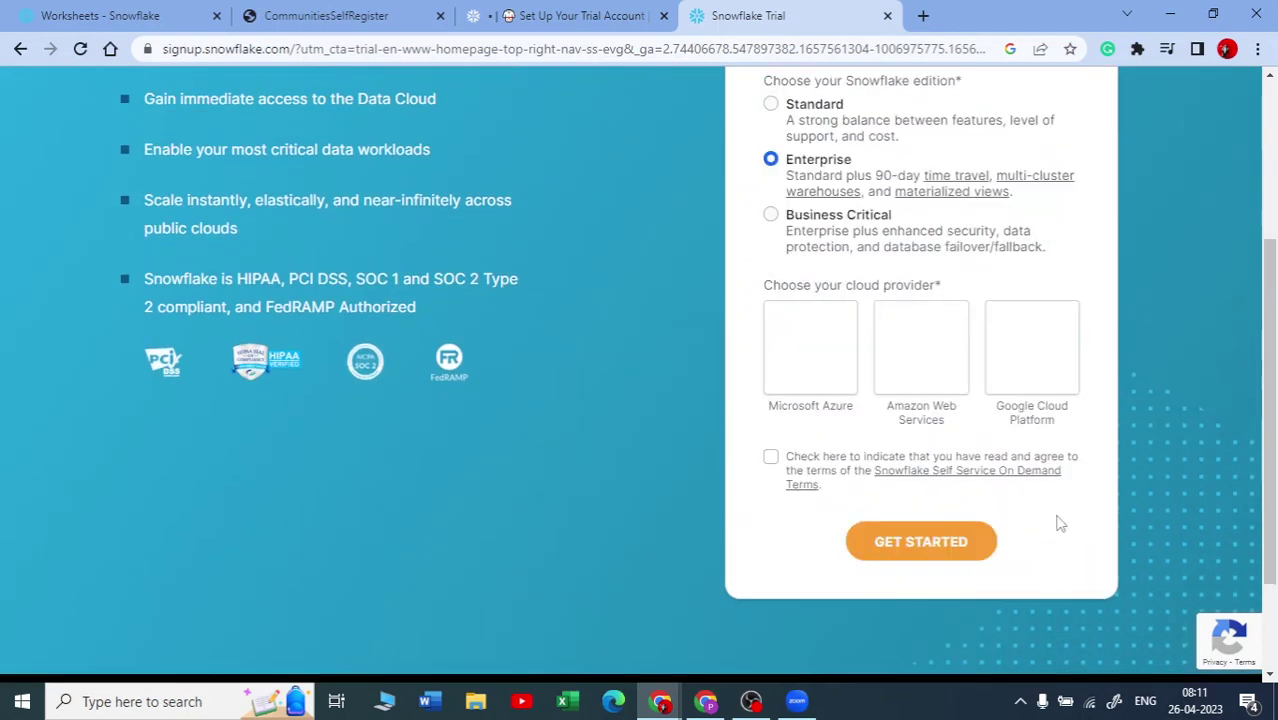
scroll(1000, 480, up, 2)
scroll(860, 345, down, 1)
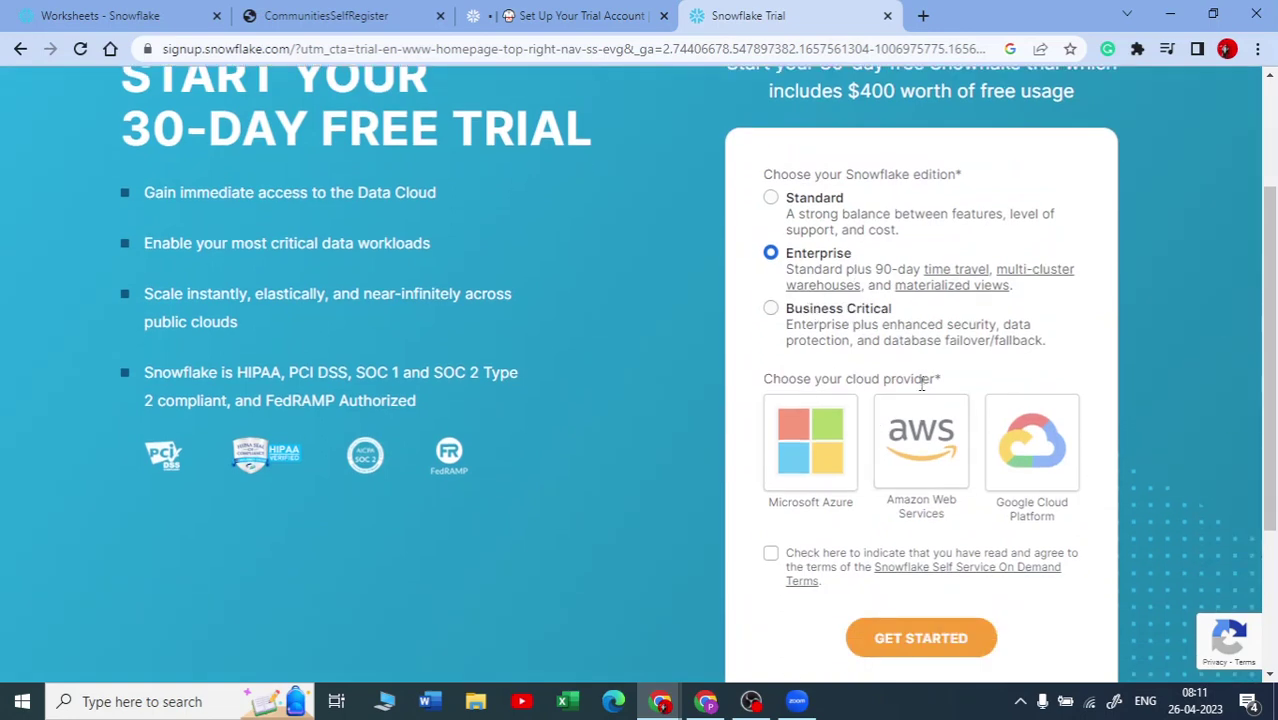
scroll(443, 203, up, 2)
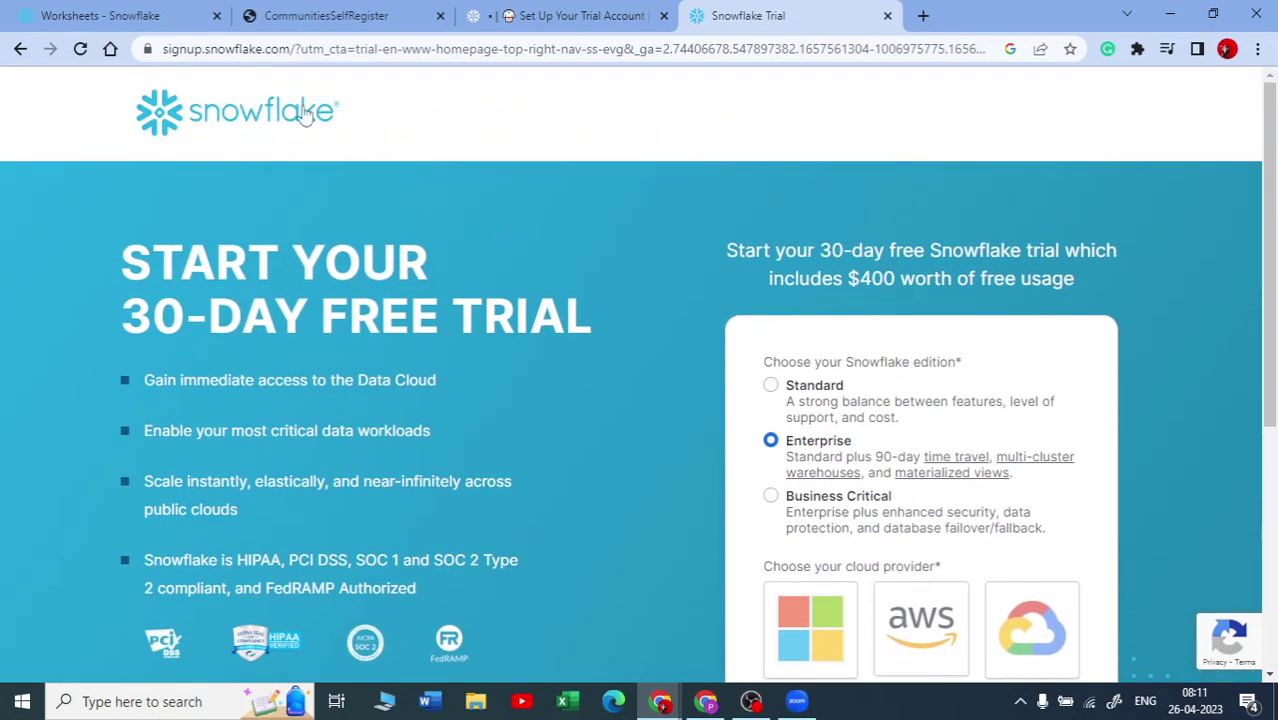
scroll(900, 450, down, 2)
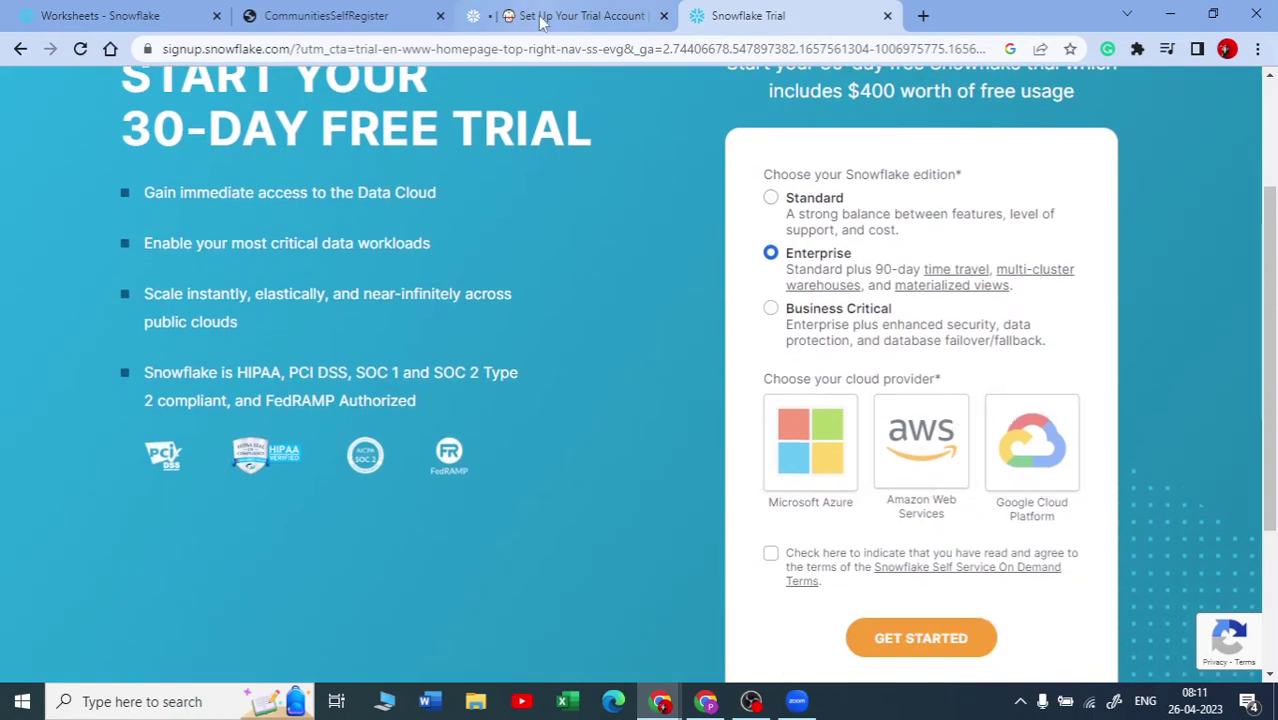
Step: Compare with the lesson, select AWS with Asia Pacific (Singapore) region, then close the signup tab
click(580, 16)
scroll(183, 157, up, 5)
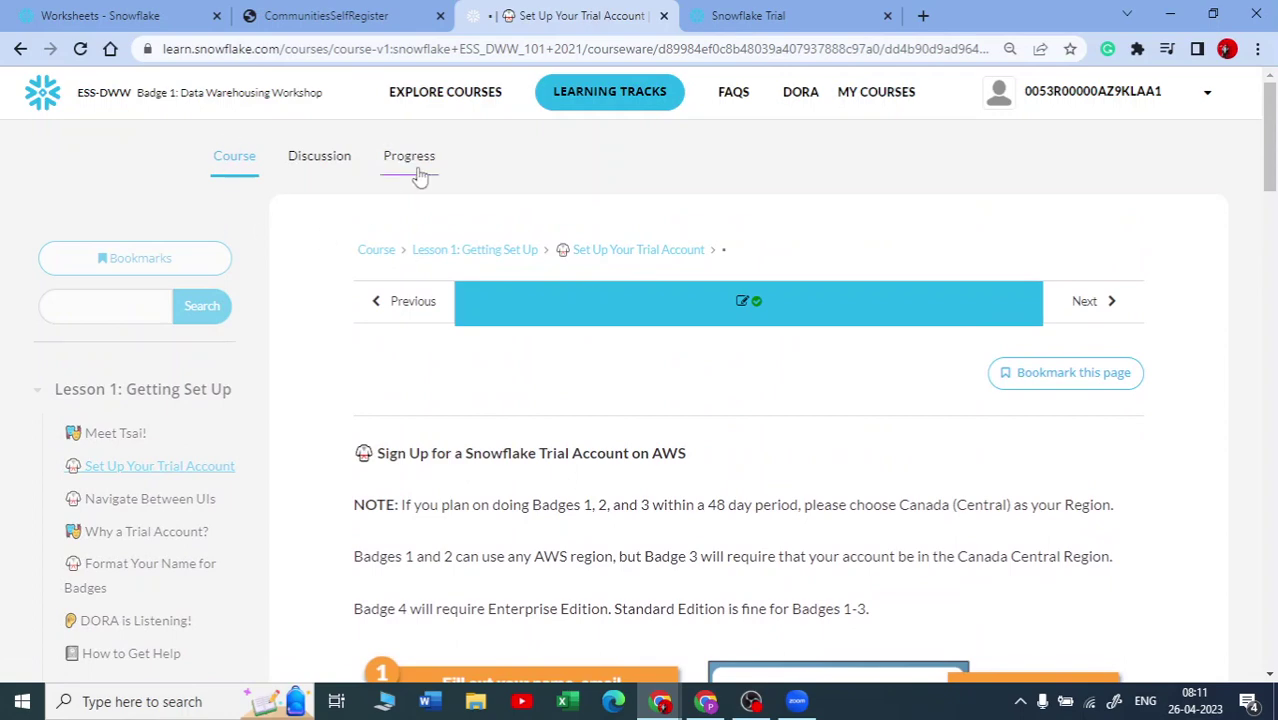
scroll(420, 340, down, 4)
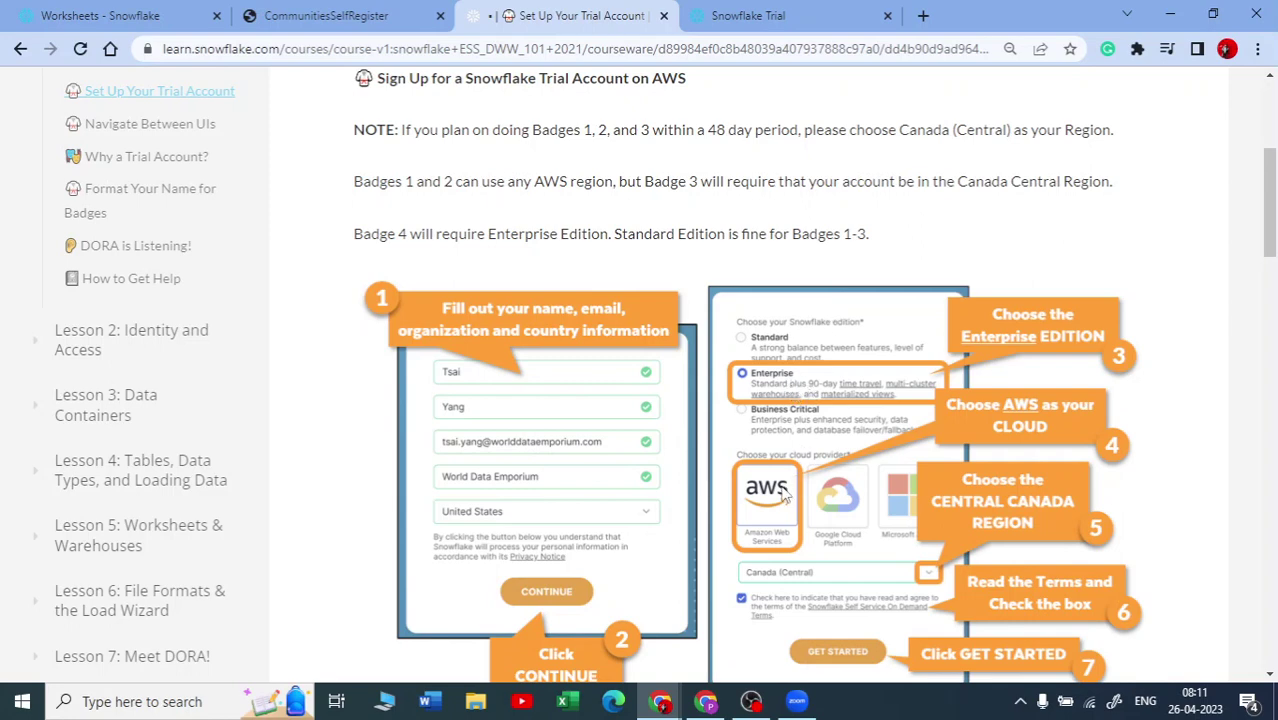
click(794, 20)
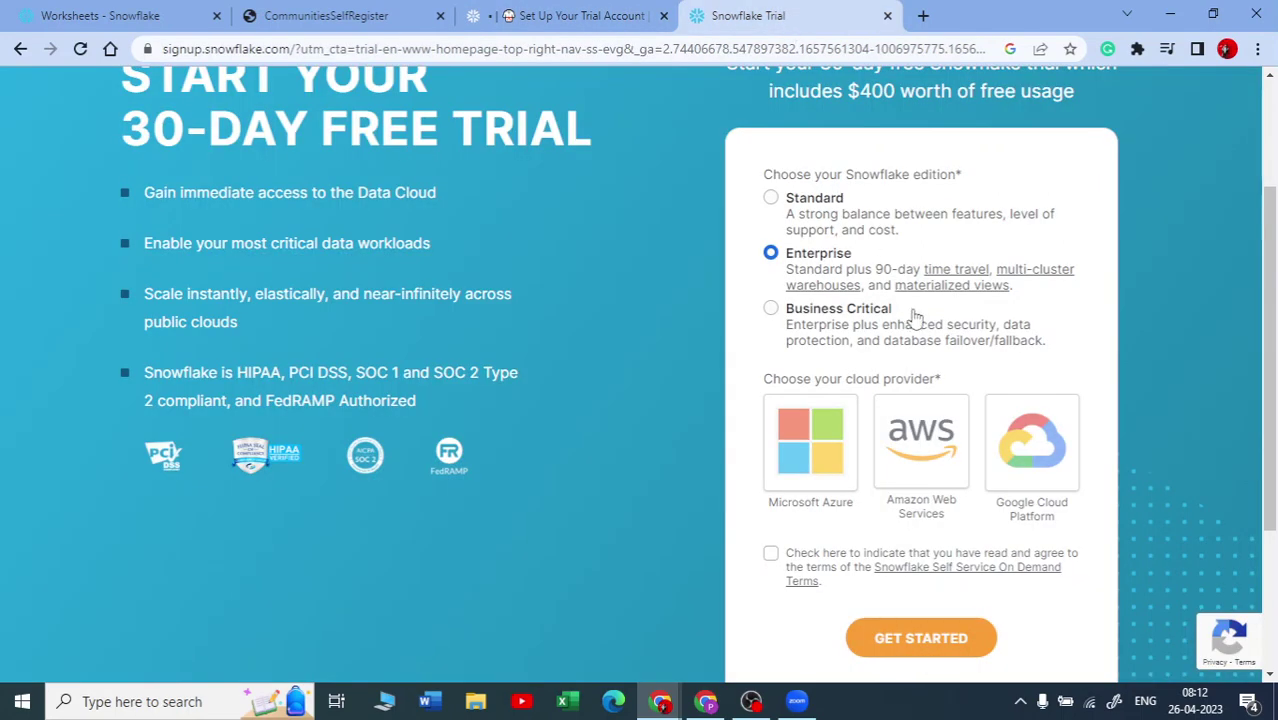
click(940, 430)
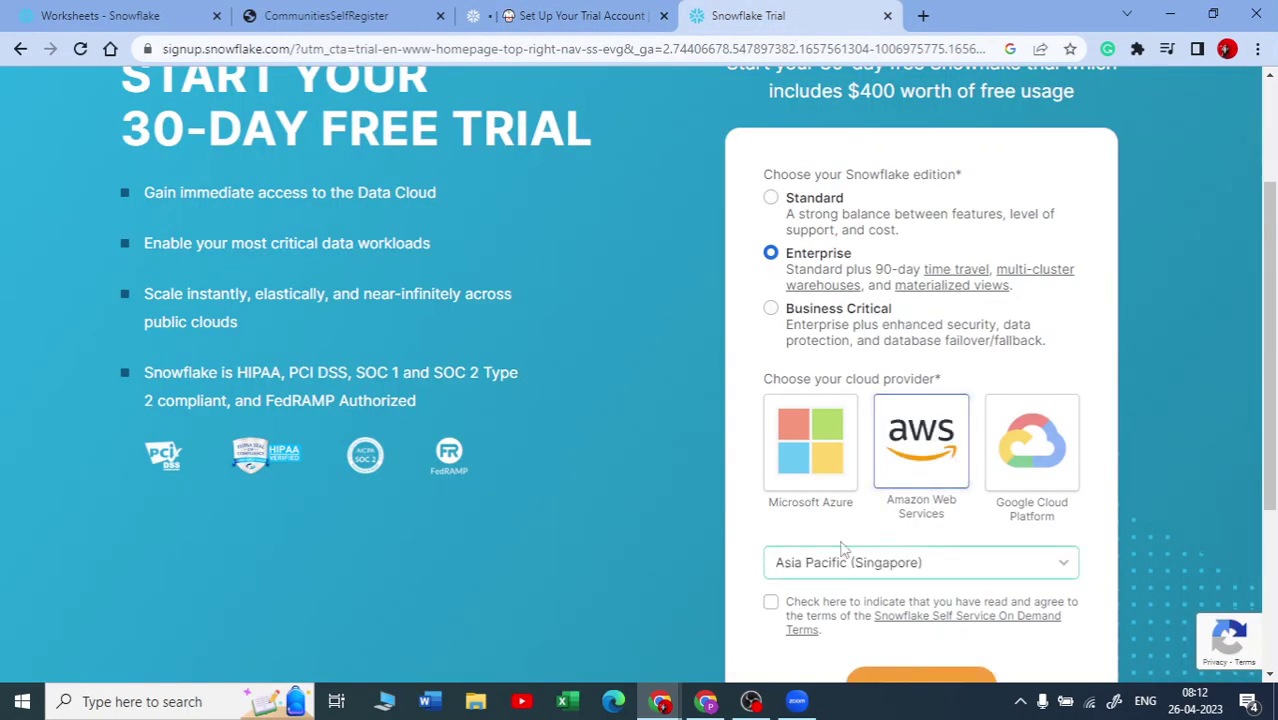
scroll(958, 440, down, 2)
click(958, 390)
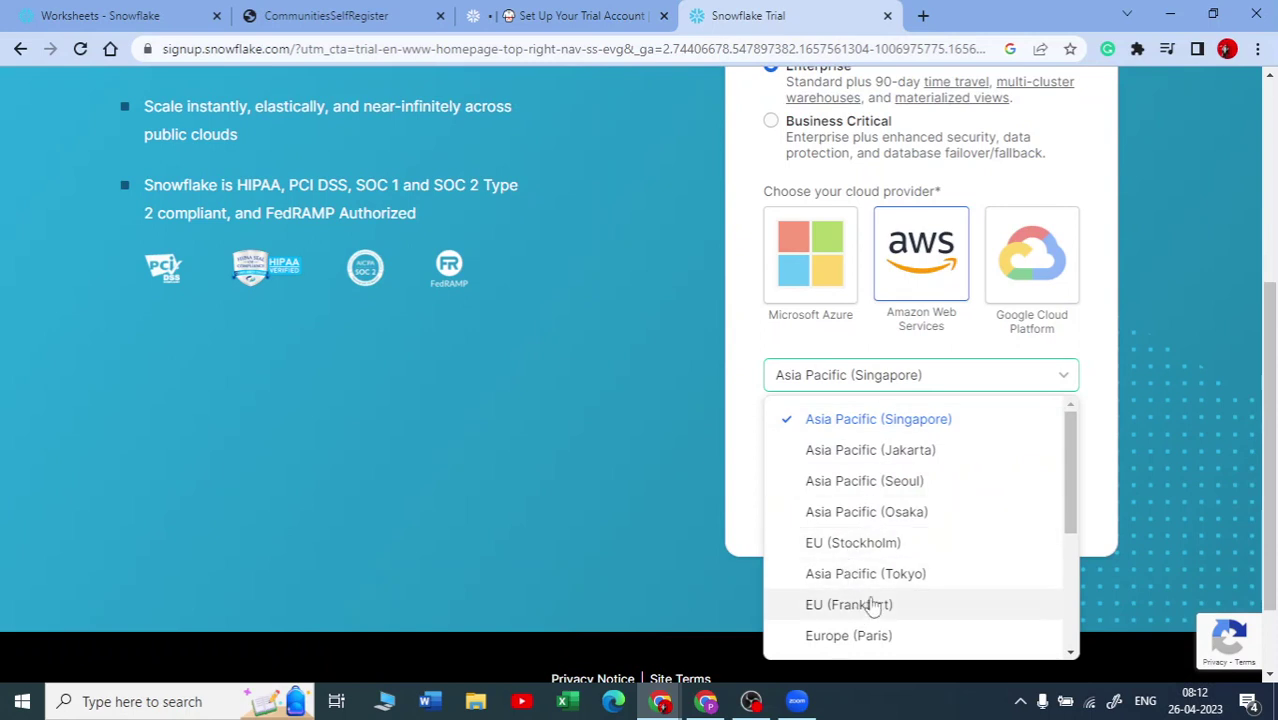
click(706, 488)
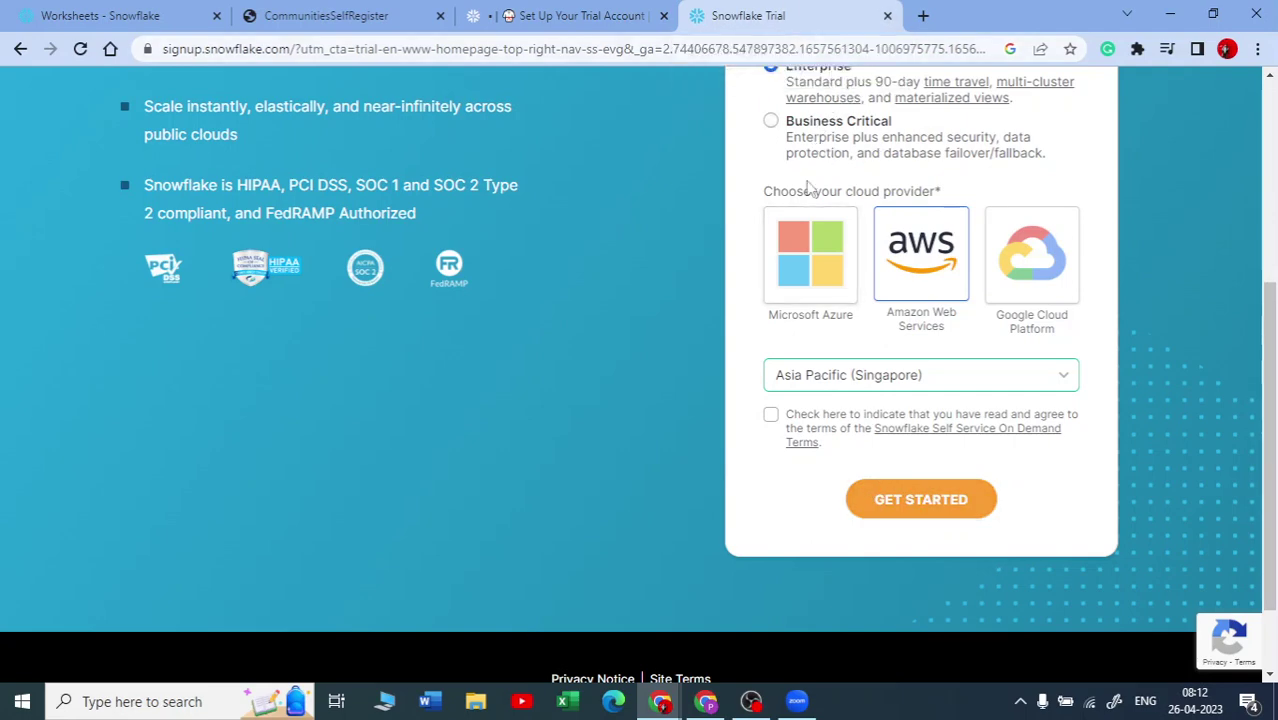
scroll(815, 200, up, 4)
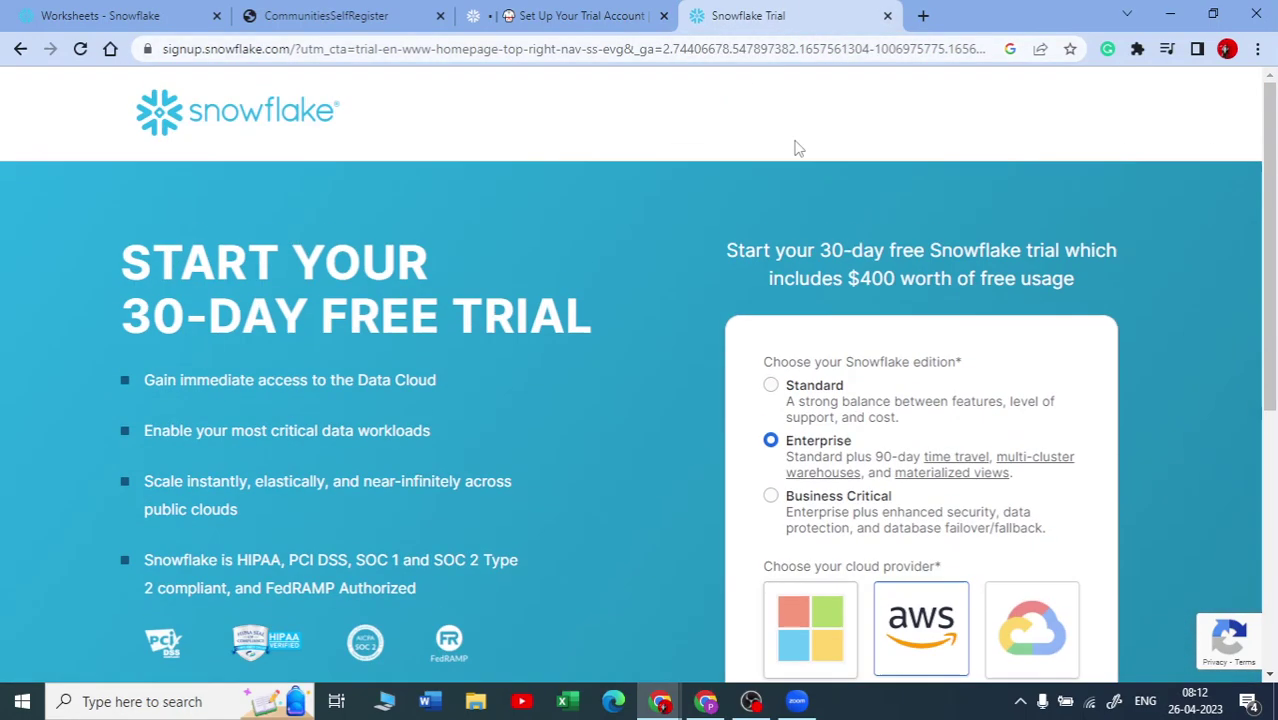
click(887, 16)
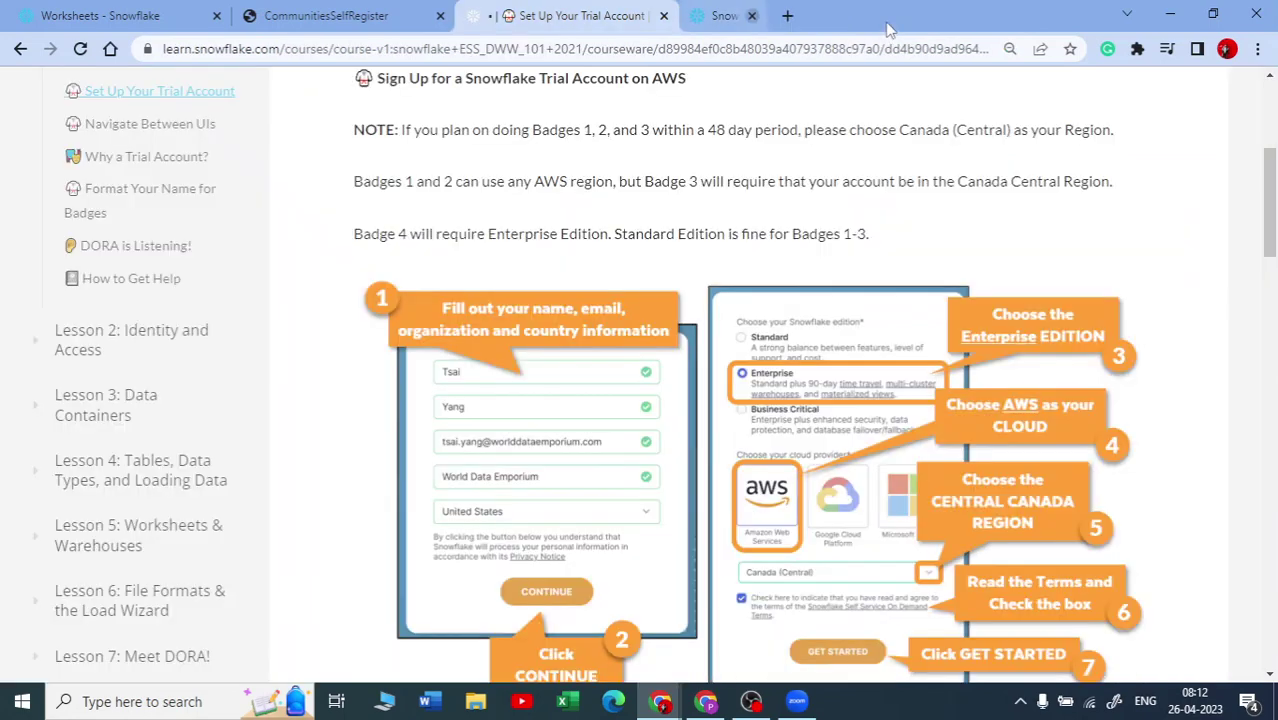
Step: Switch to the Snowsight Worksheets tab, check the ACCOUNTADMIN role options, and open the new-worksheet menu
click(100, 17)
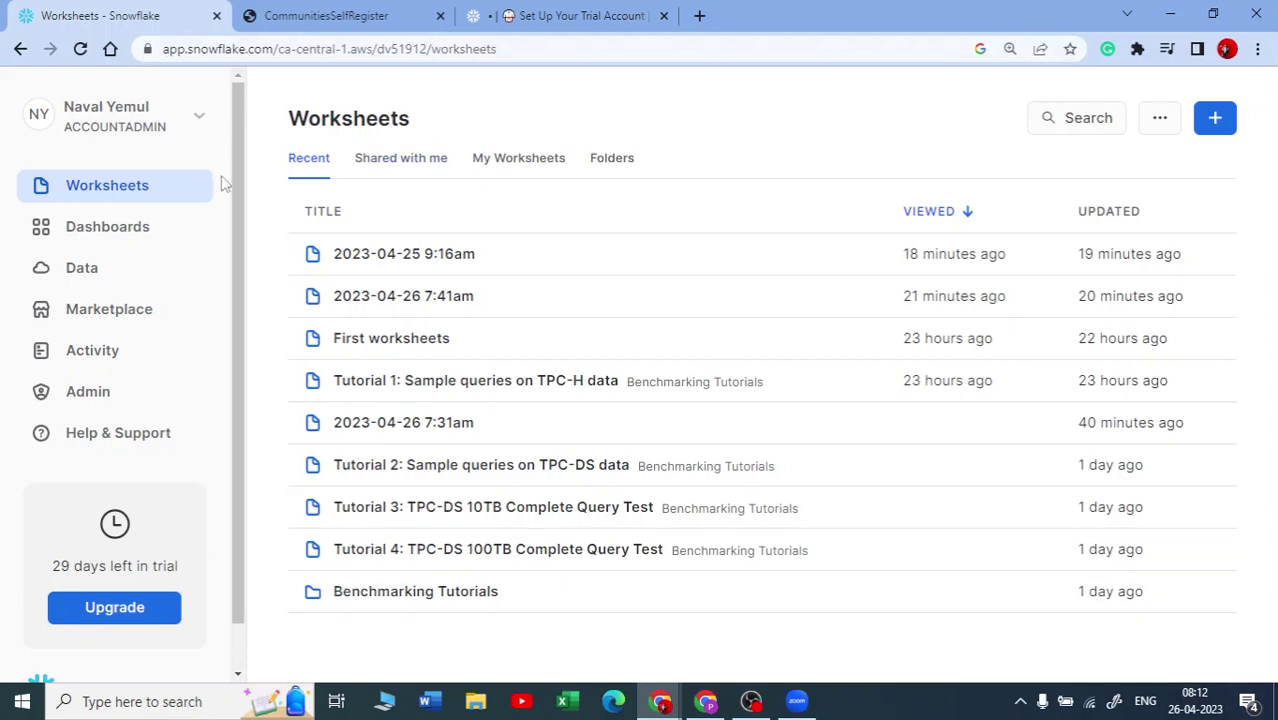
click(198, 121)
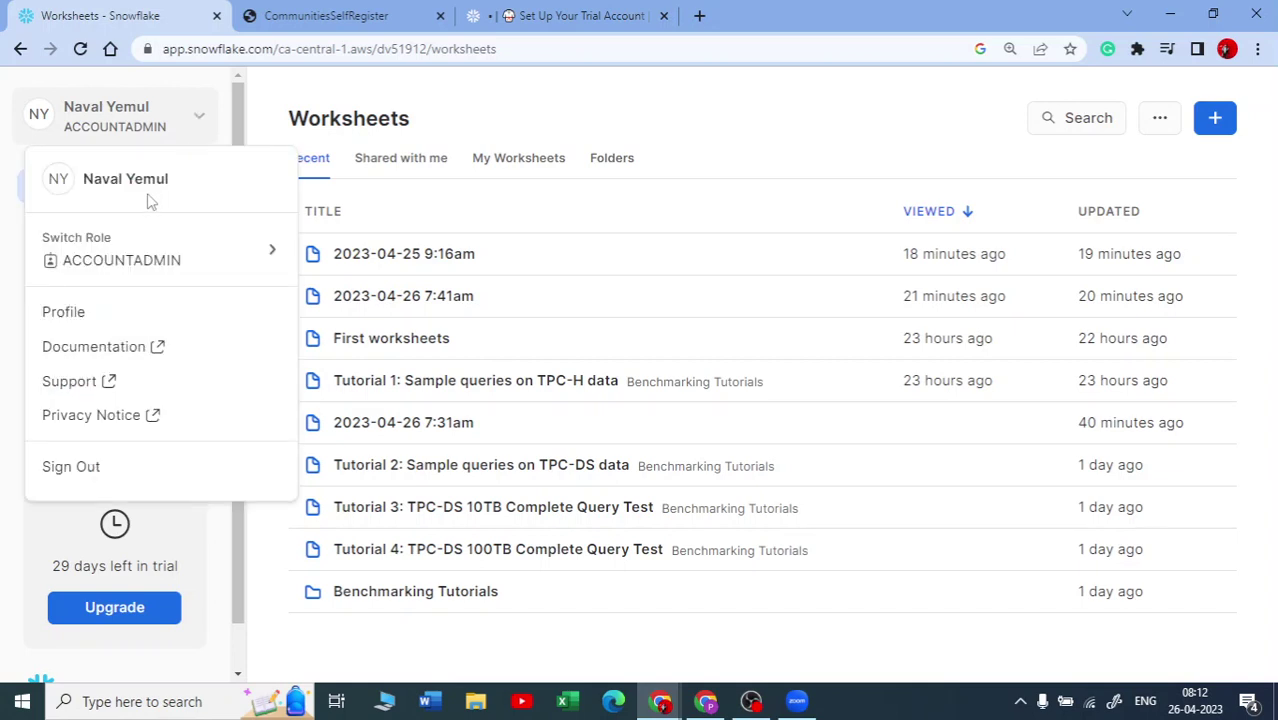
mouse_move(240, 258)
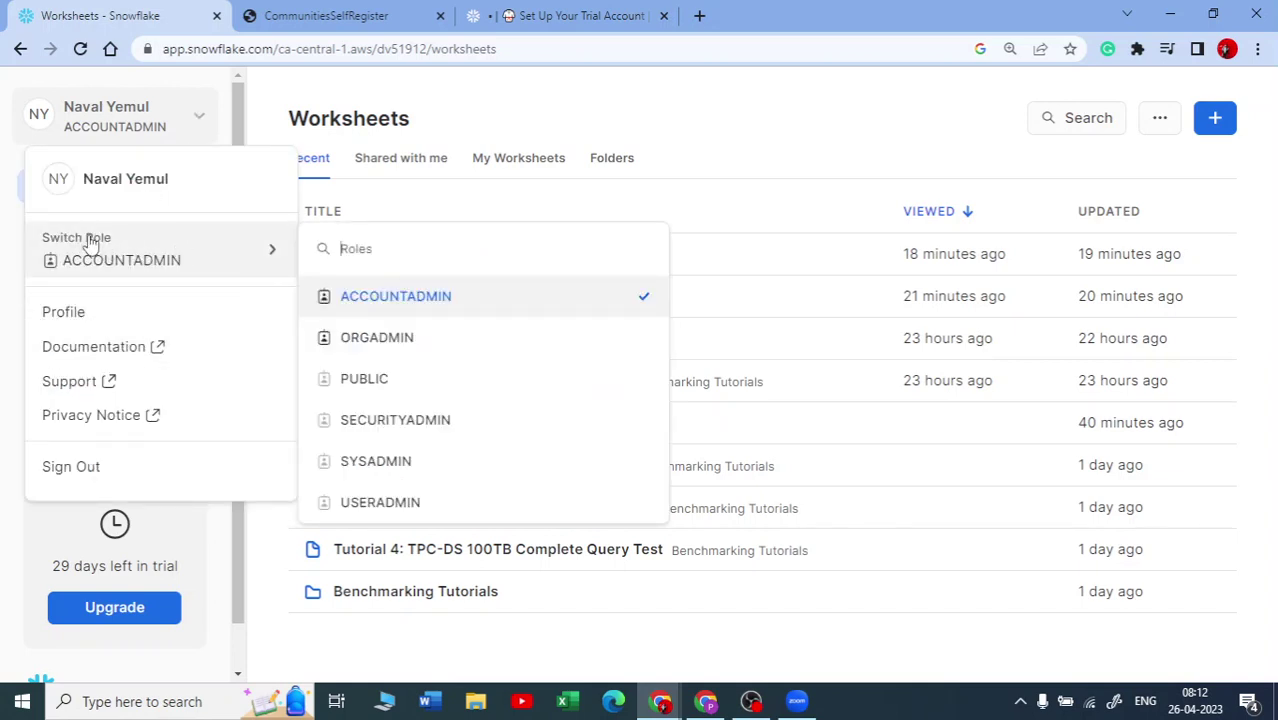
click(530, 128)
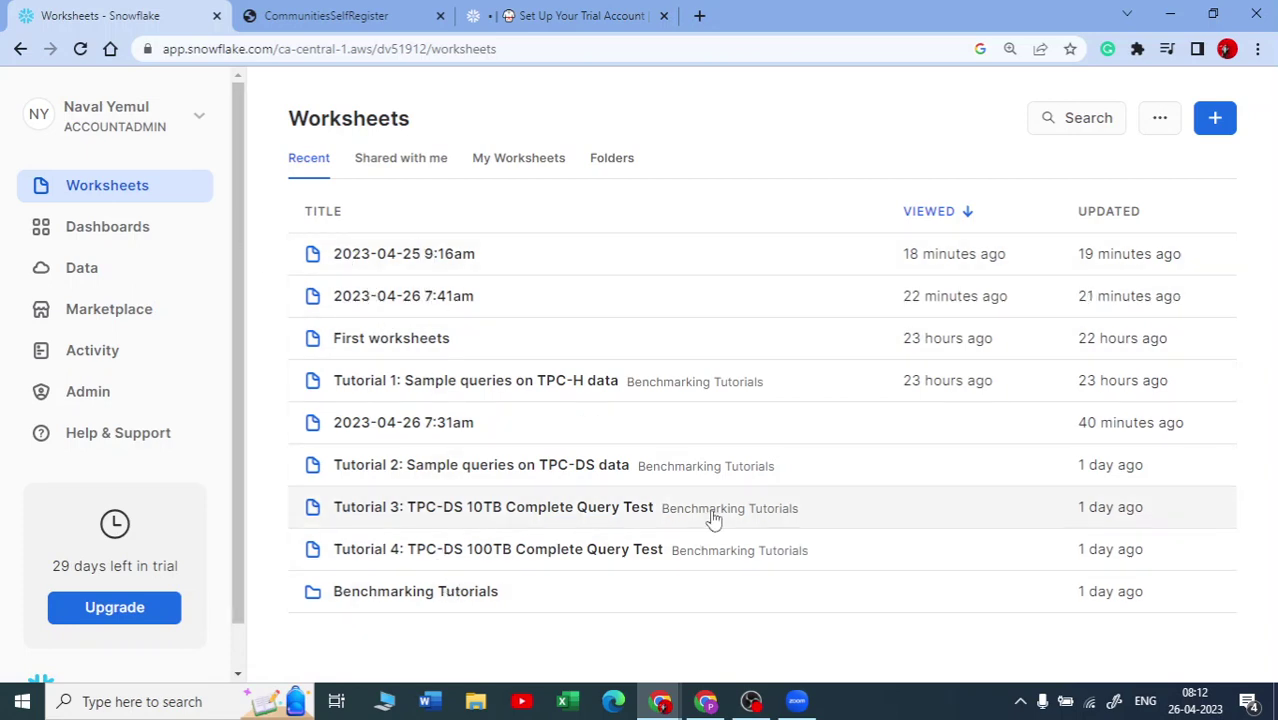
click(1213, 124)
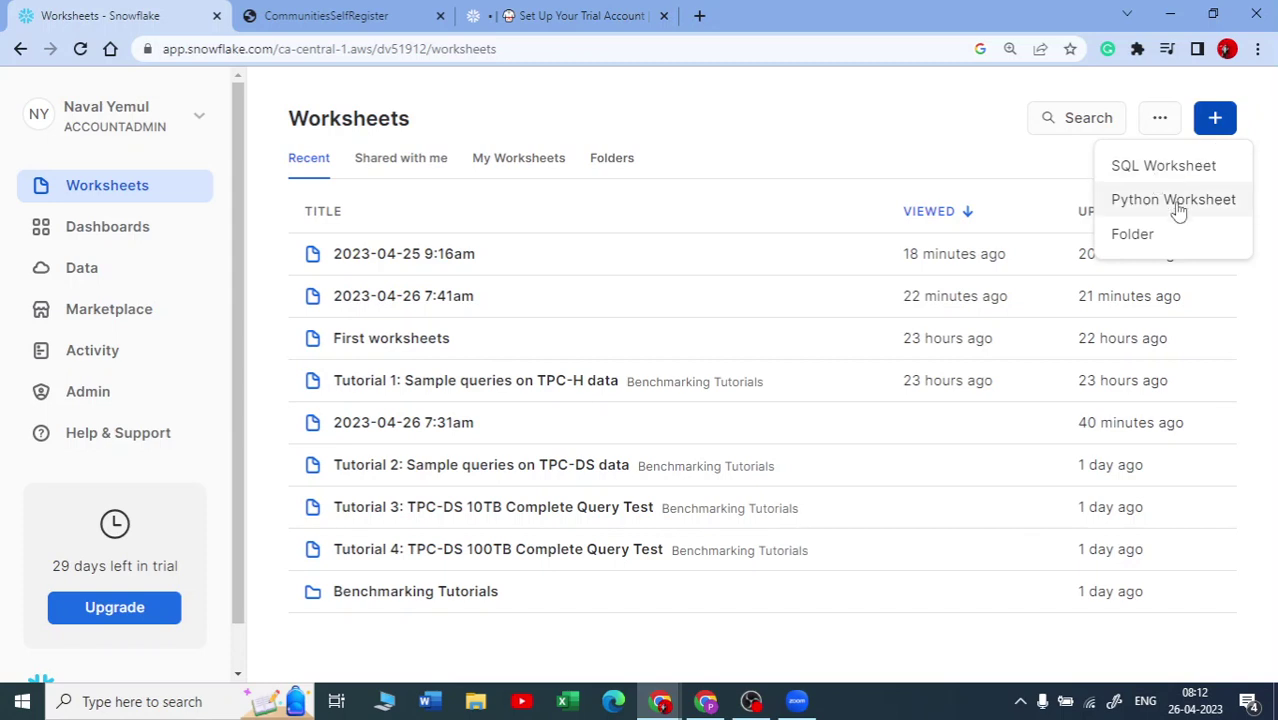
Step: Go via Dashboards to the Data > Databases list showing PROD, SAMPLE, SNOWFLAKE and SNOWFLAKE_SAMPLE_DATA
click(93, 237)
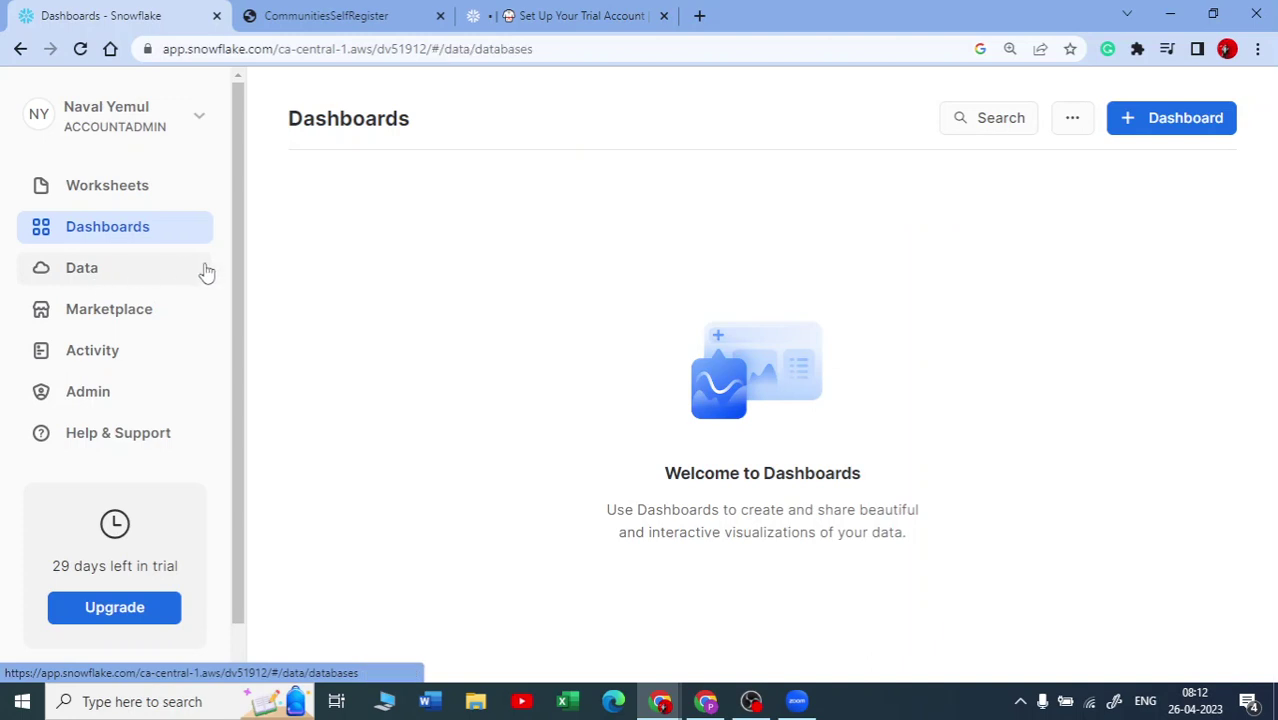
click(60, 281)
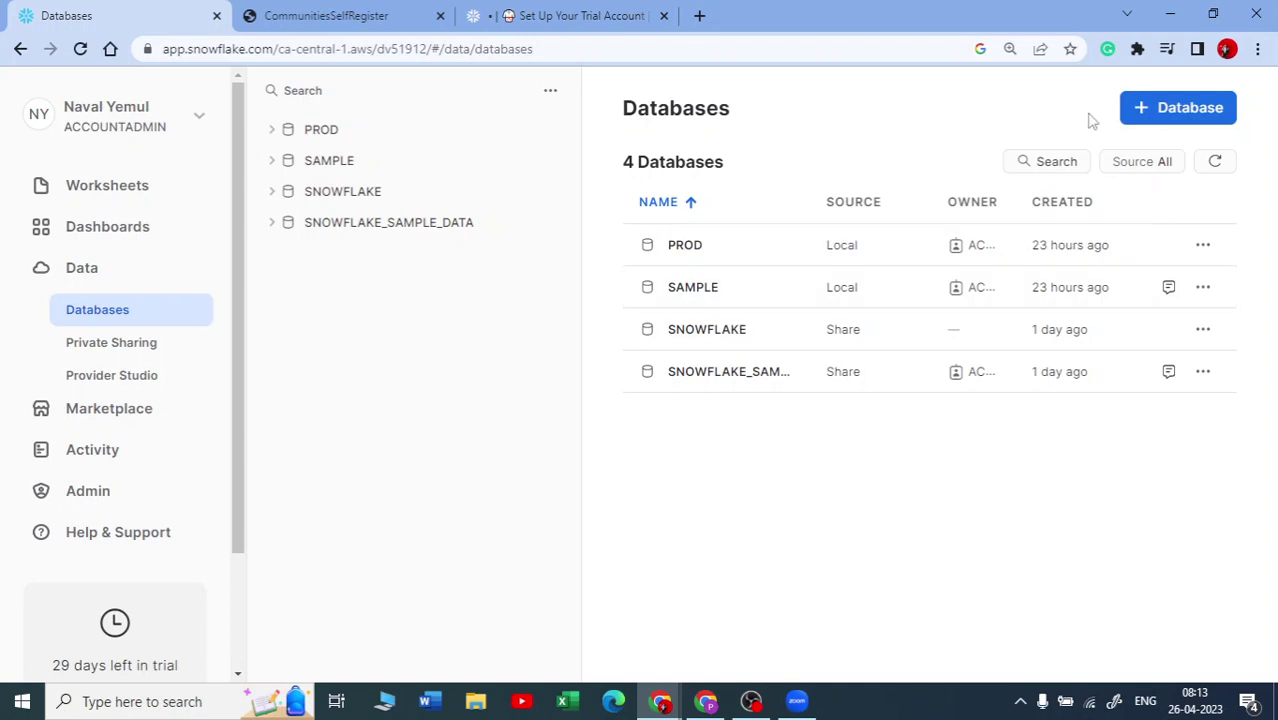
Step: Add a database named DEMO with the comment 'it is for sample' through + Database
click(1205, 115)
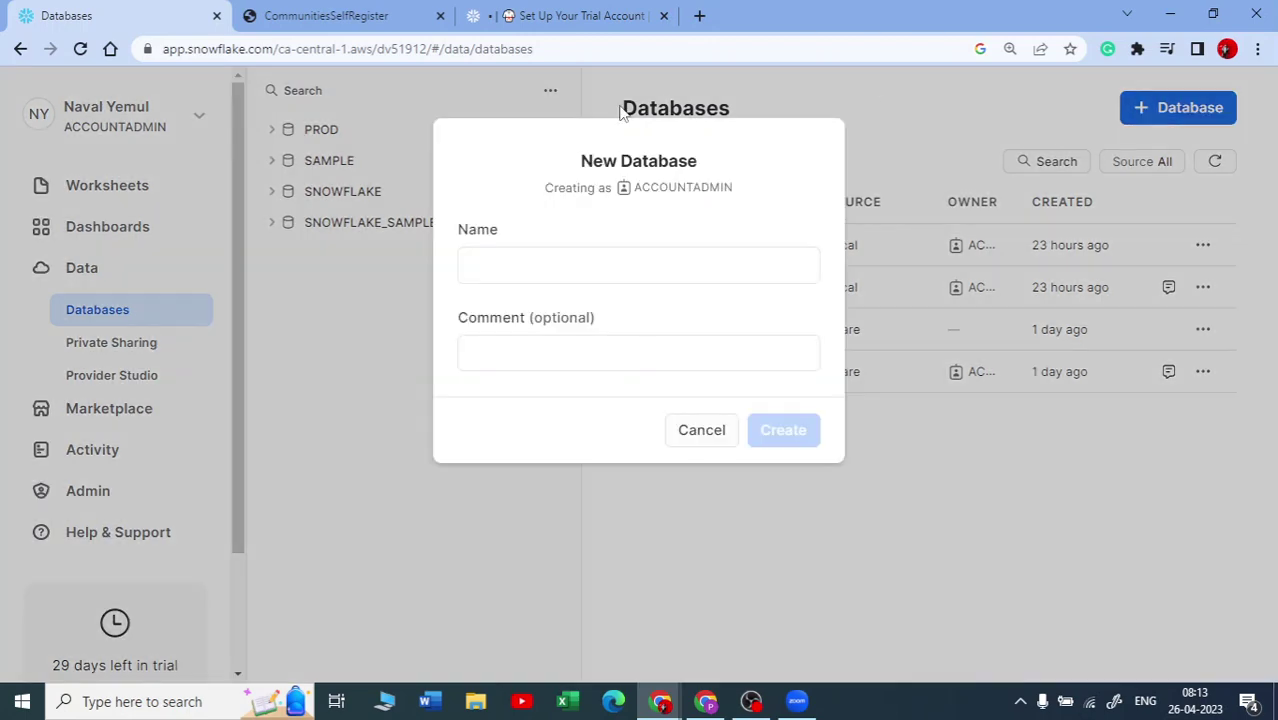
click(543, 276)
text(dmeo)
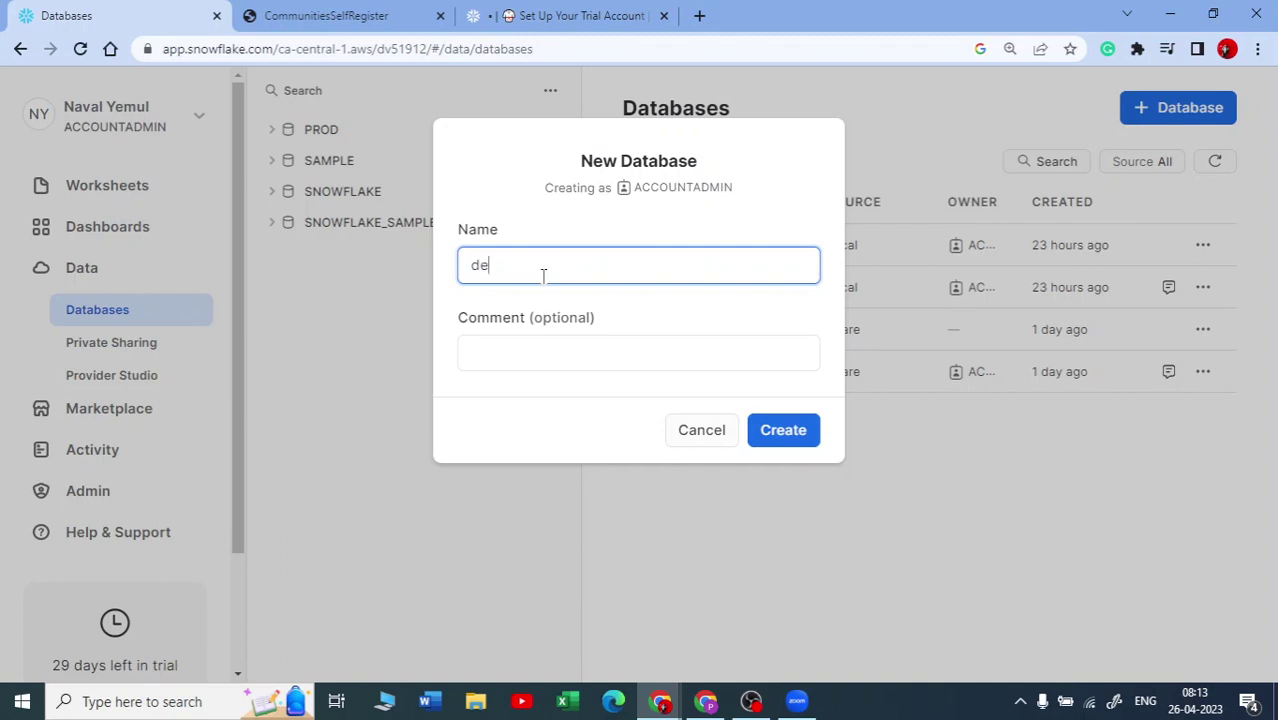
click(583, 355)
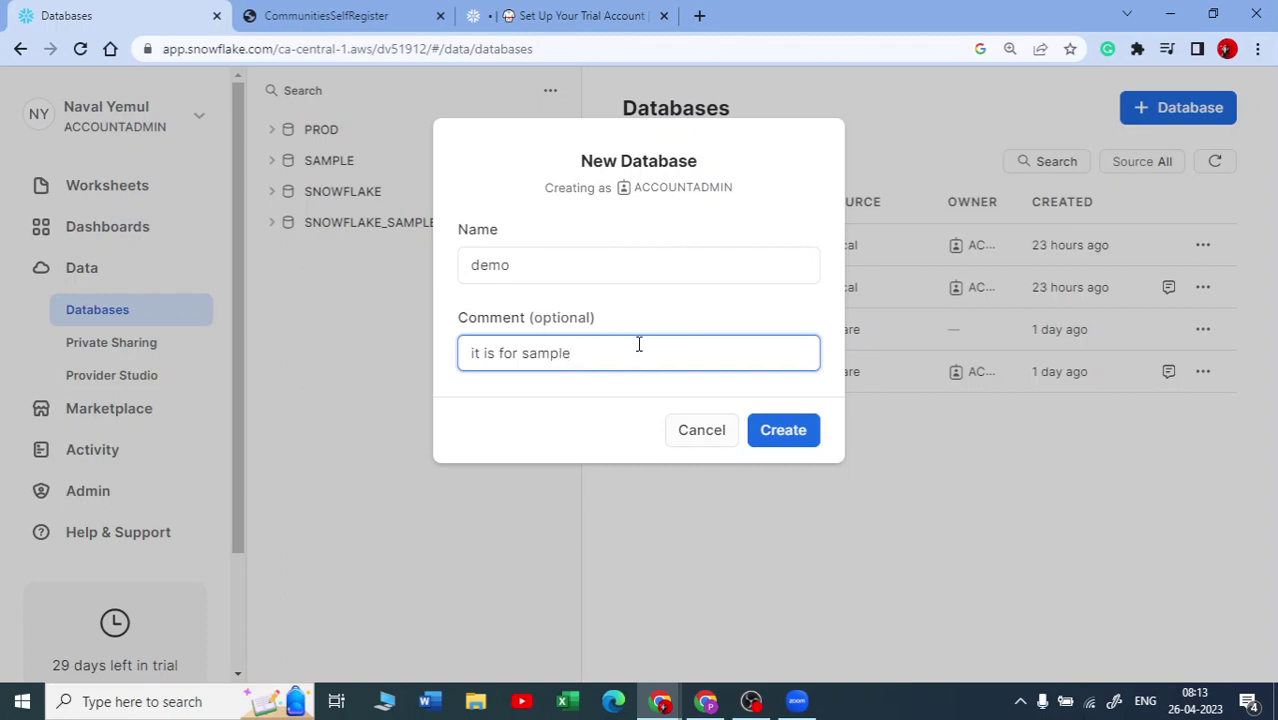
click(778, 438)
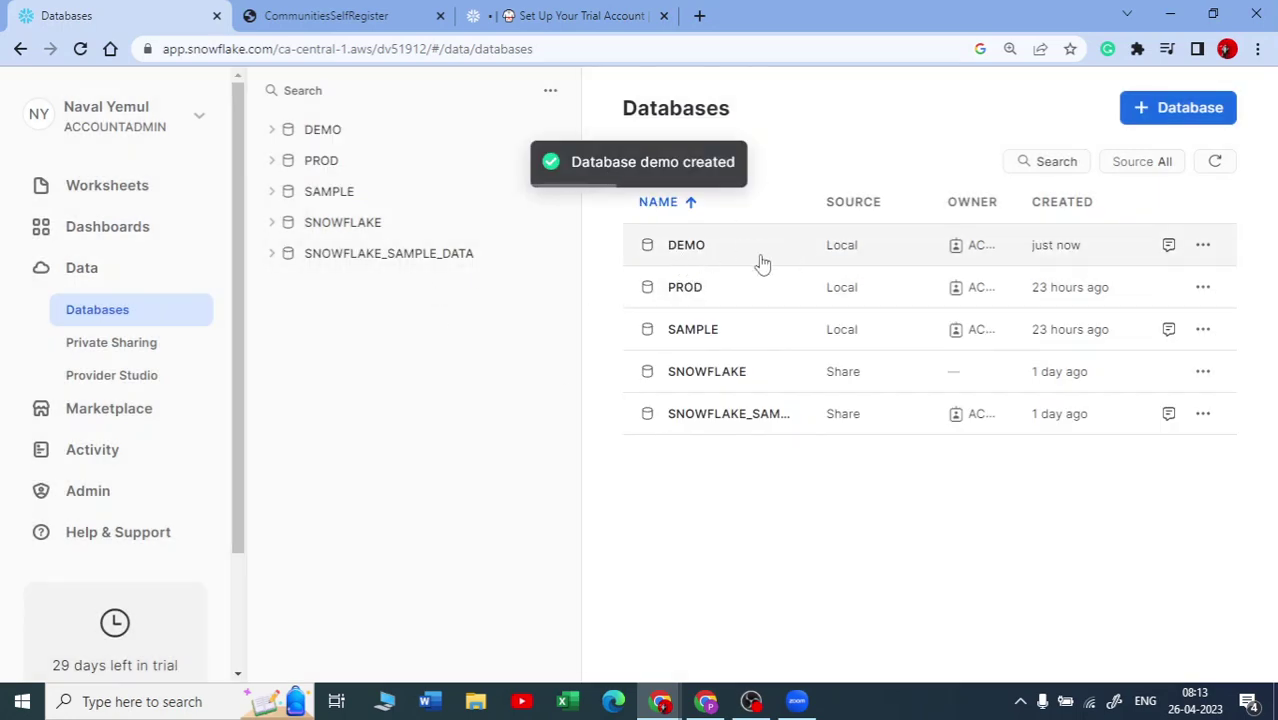
Step: Expand DEMO in the object tree and open its Database Details page, where ACCOUNTADMIN holds OWNERSHIP
click(274, 133)
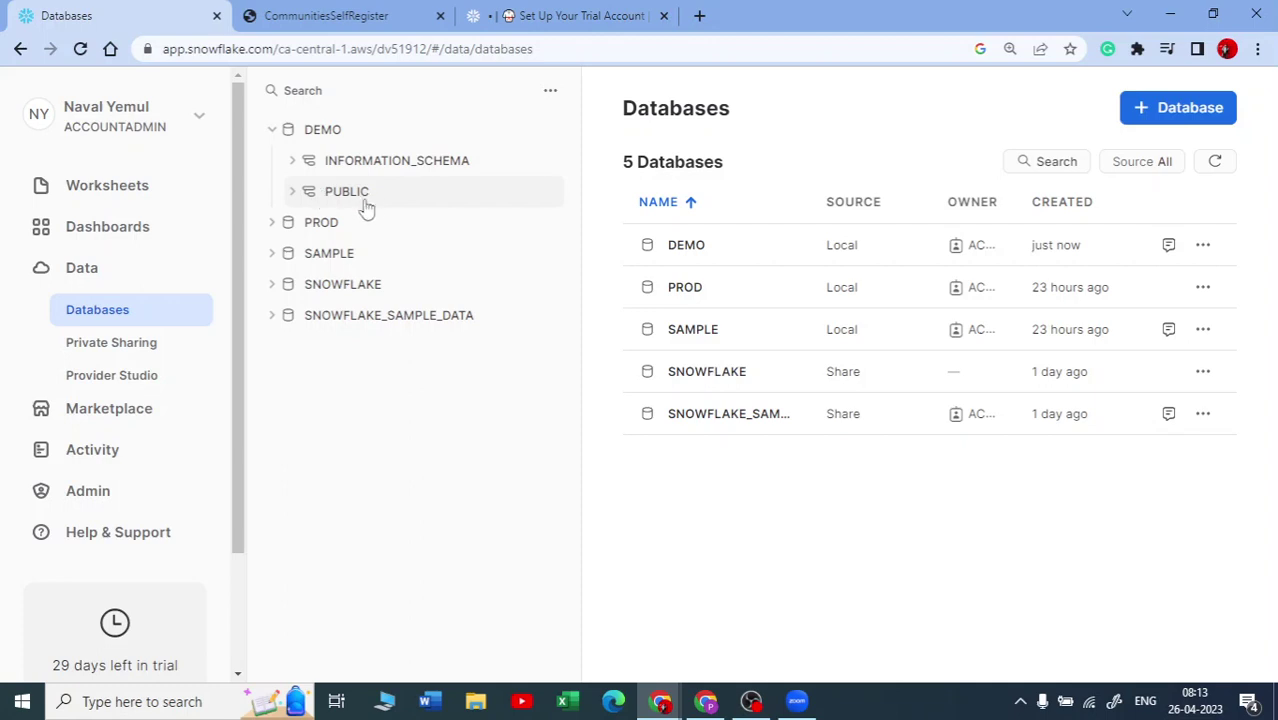
click(318, 140)
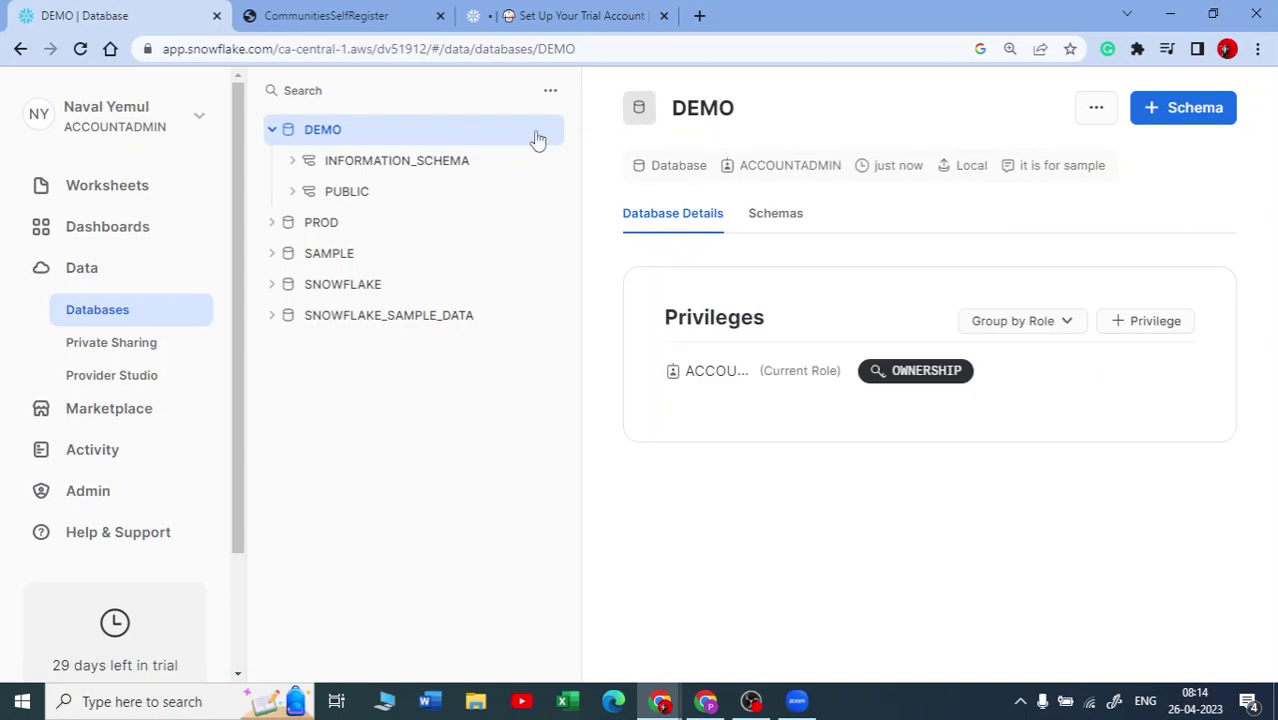
click(1212, 119)
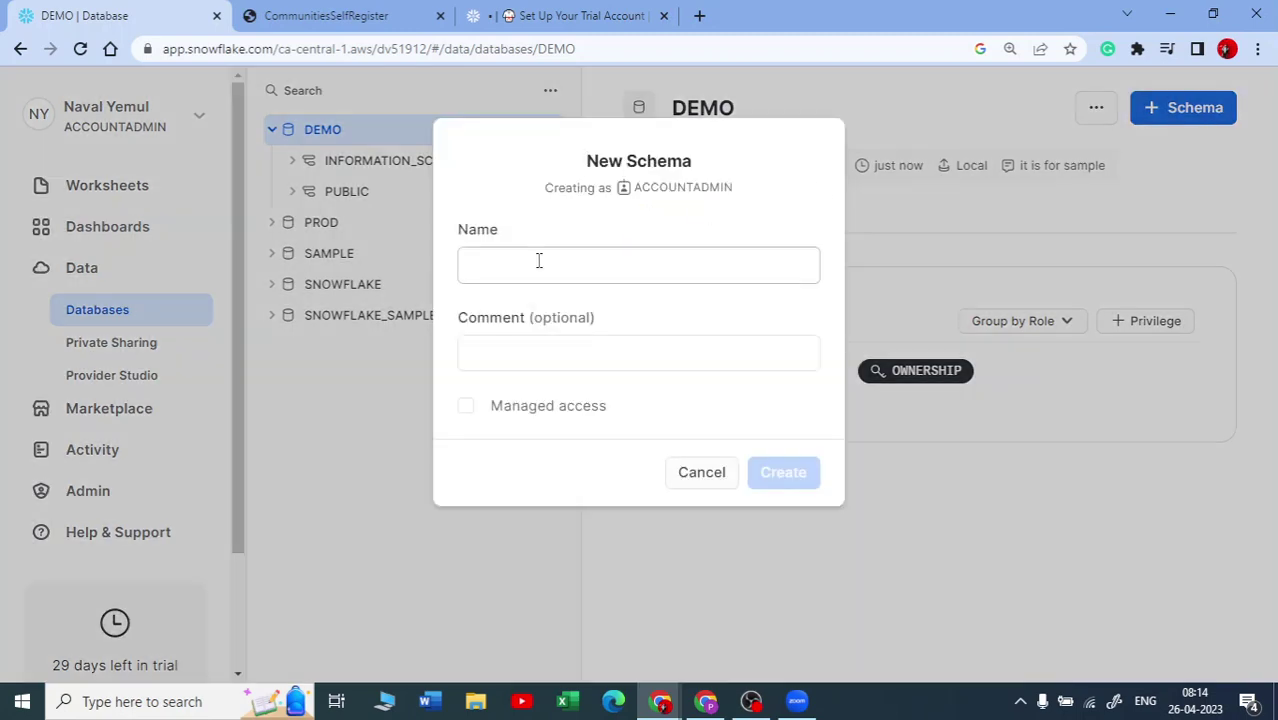
Step: Create a schema named 'test' in DEMO and expand the new, empty TEST schema in the tree
click(538, 261)
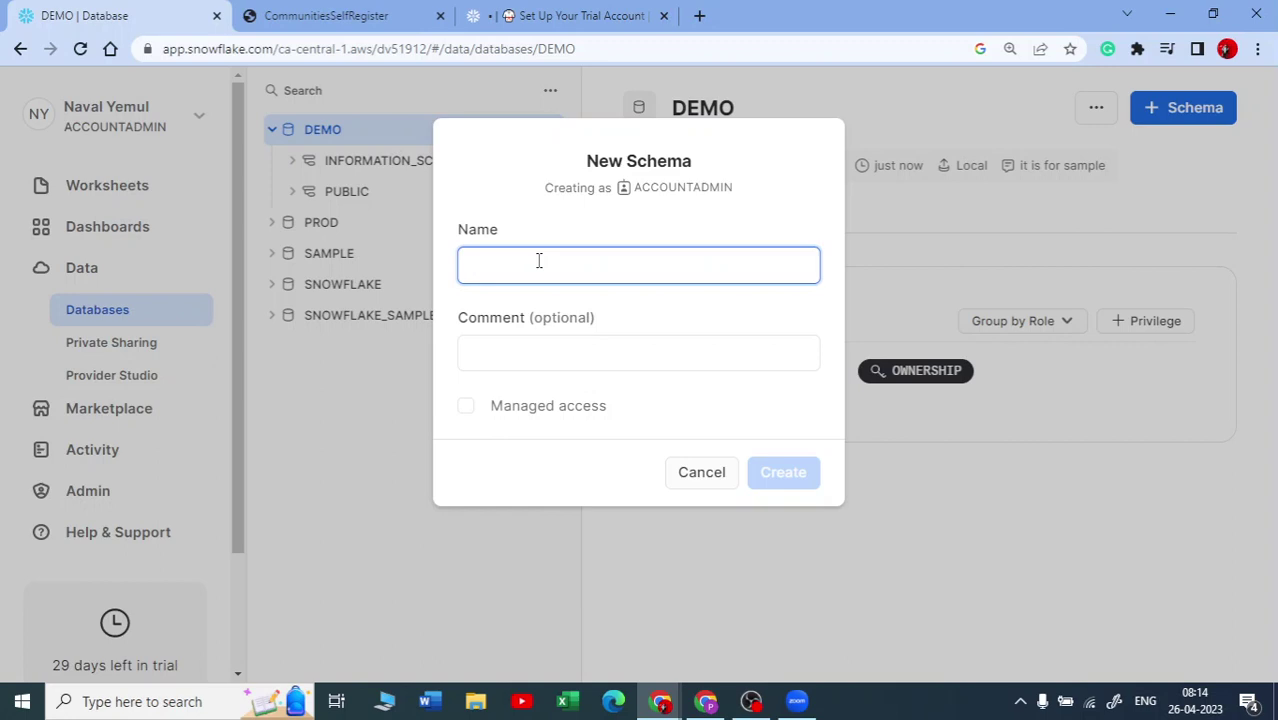
text(test)
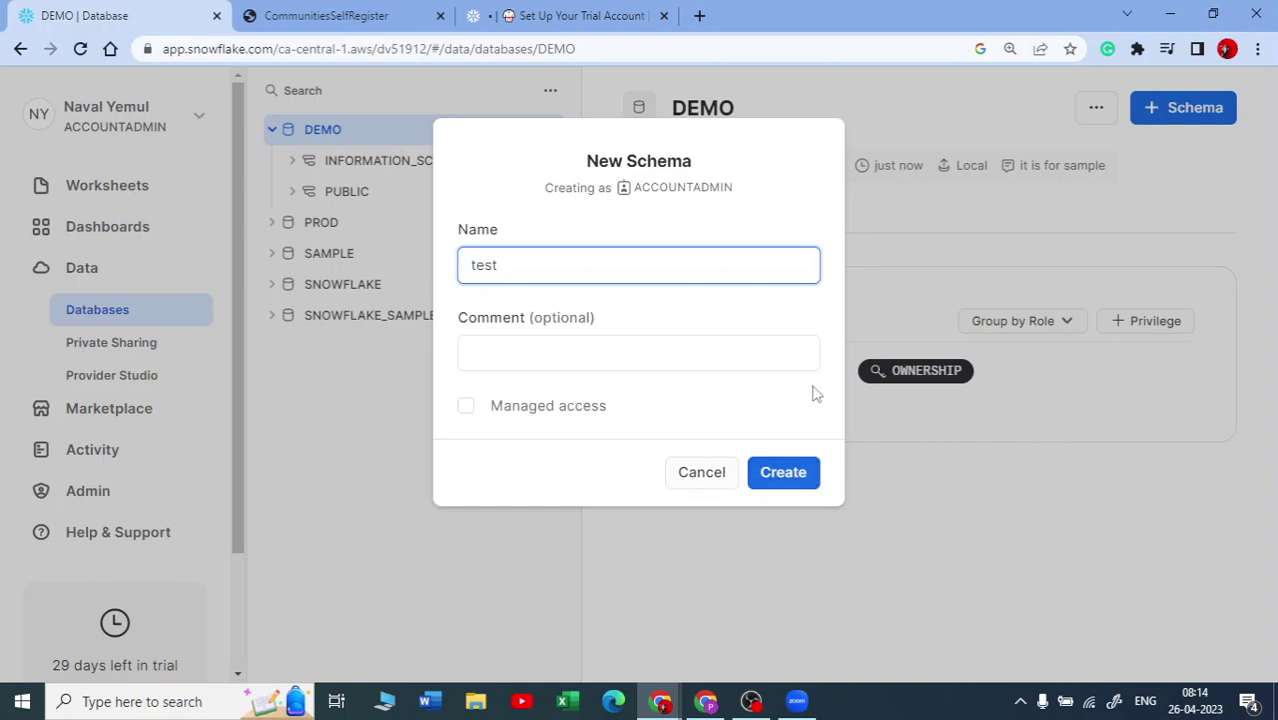
click(805, 472)
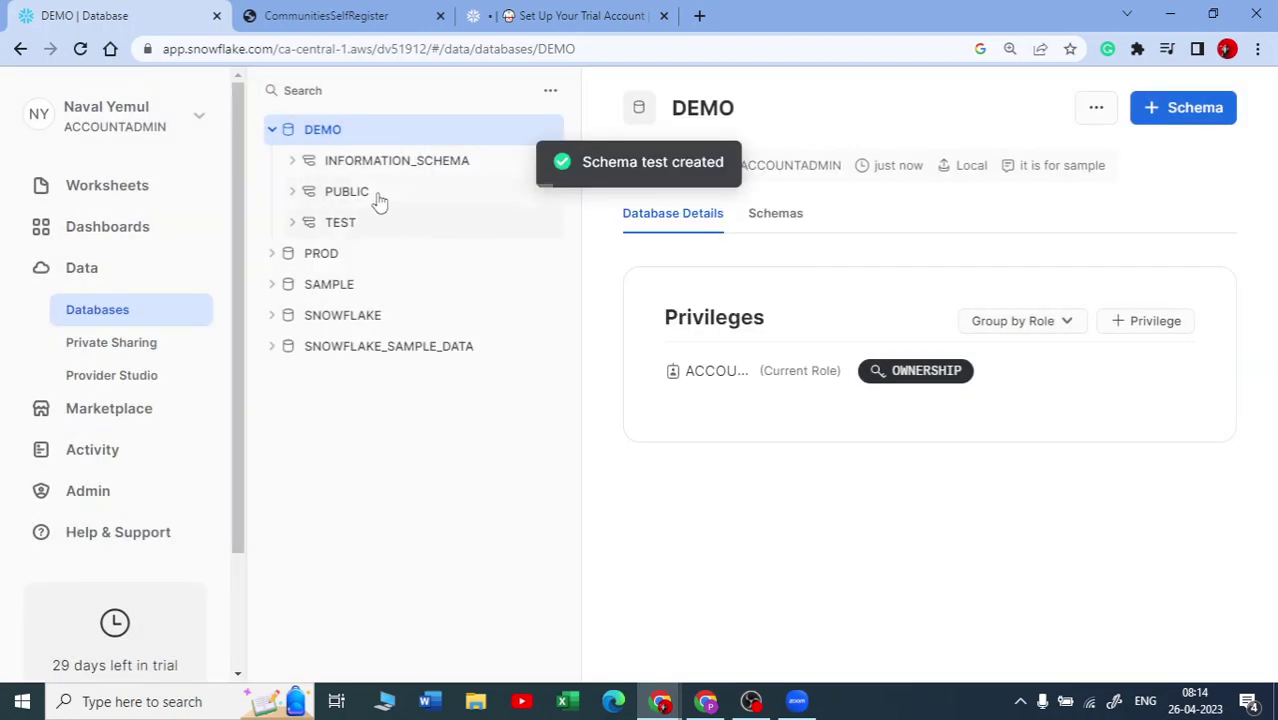
click(292, 223)
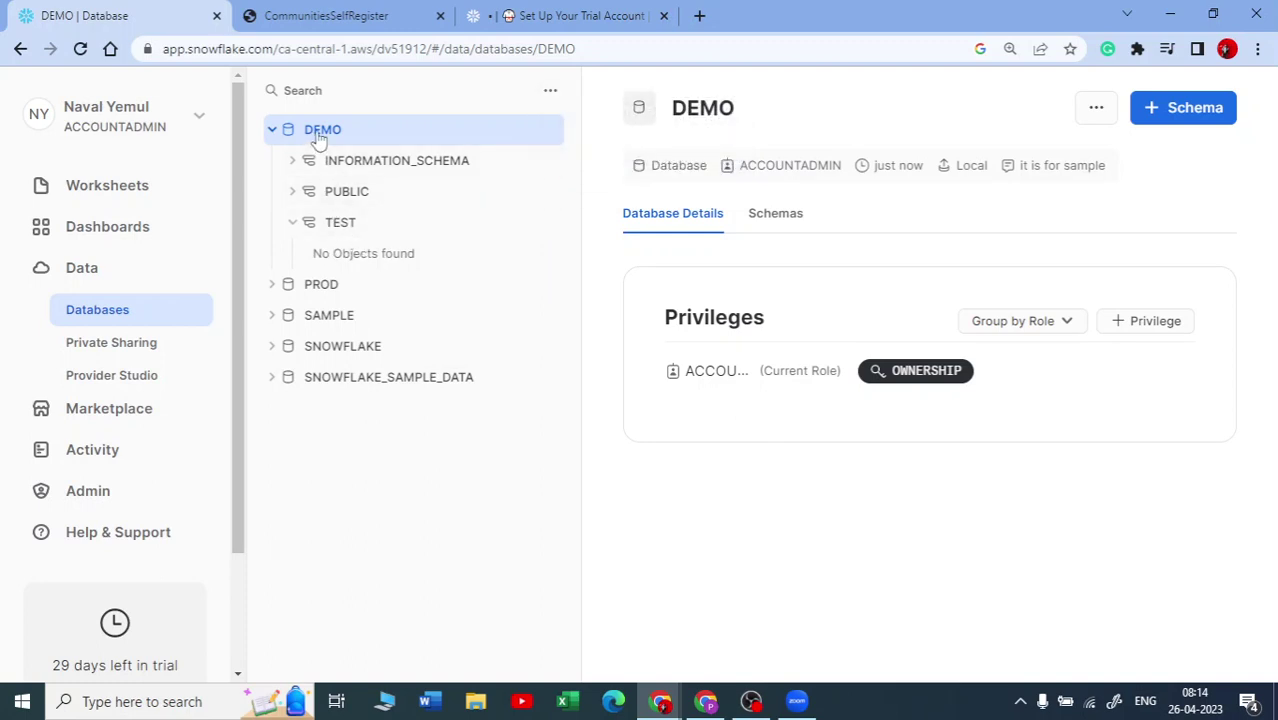
click(341, 226)
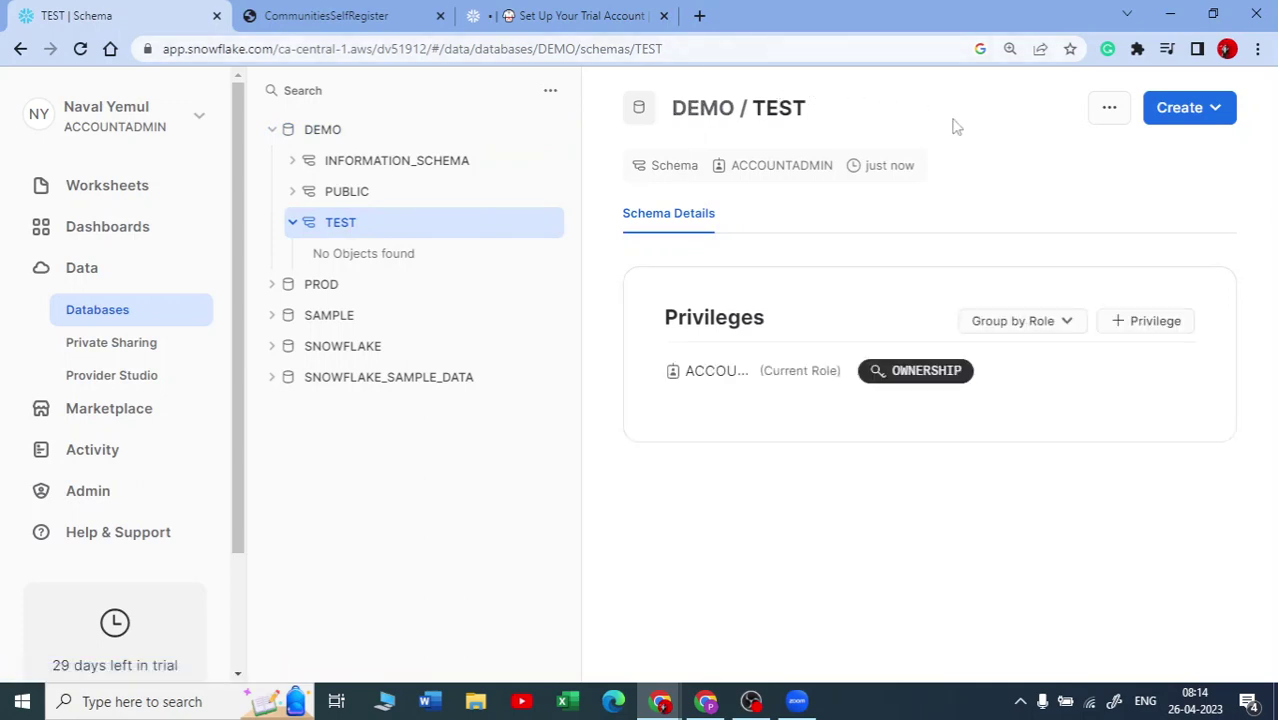
click(1219, 112)
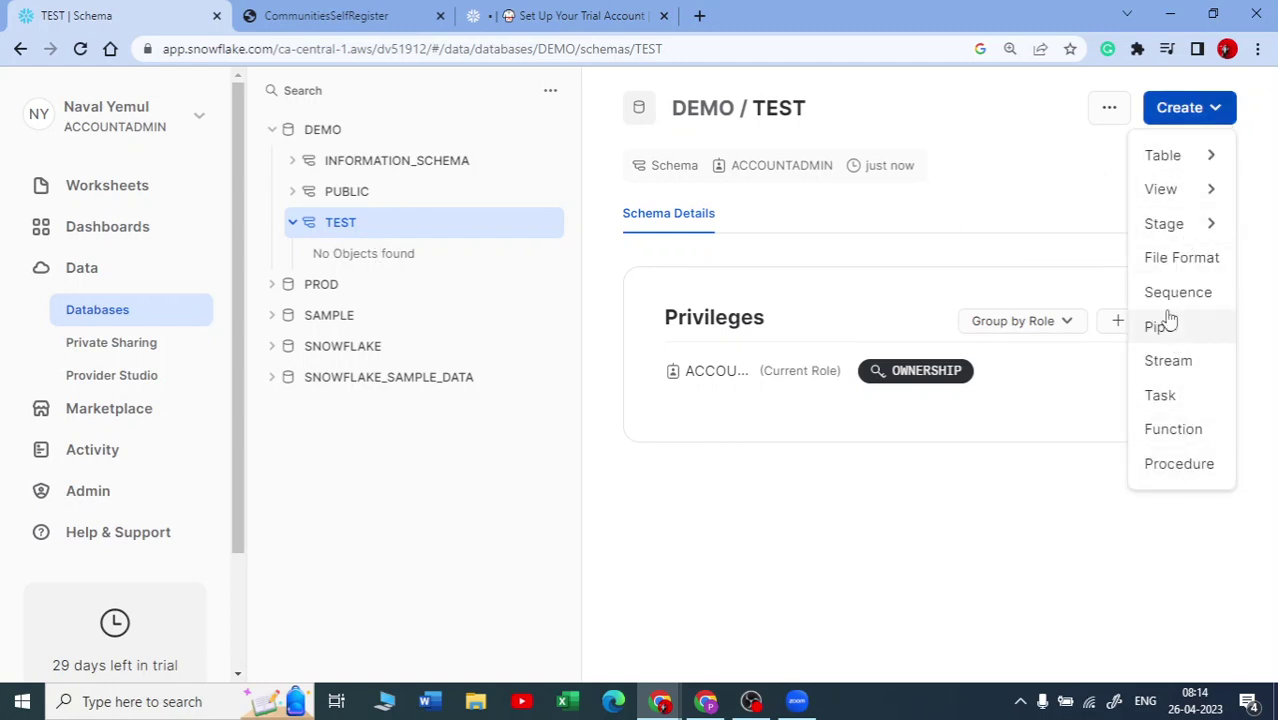
mouse_move(1184, 170)
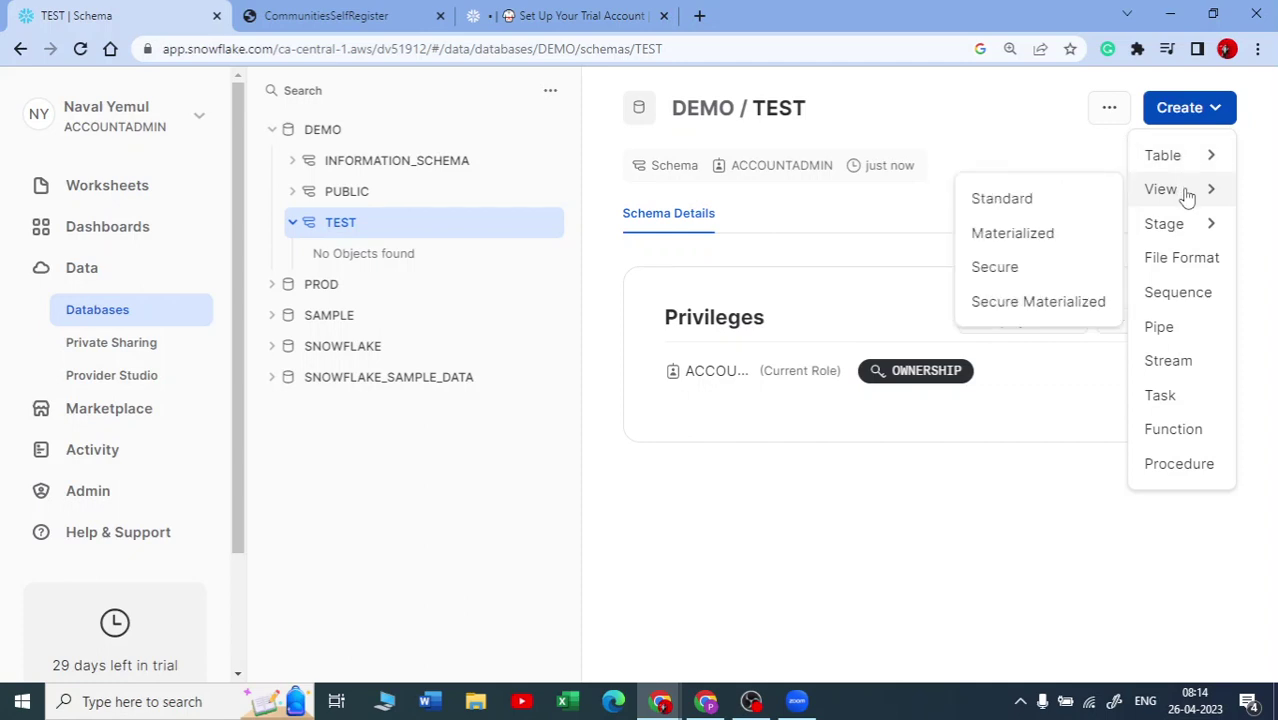
mouse_move(1187, 231)
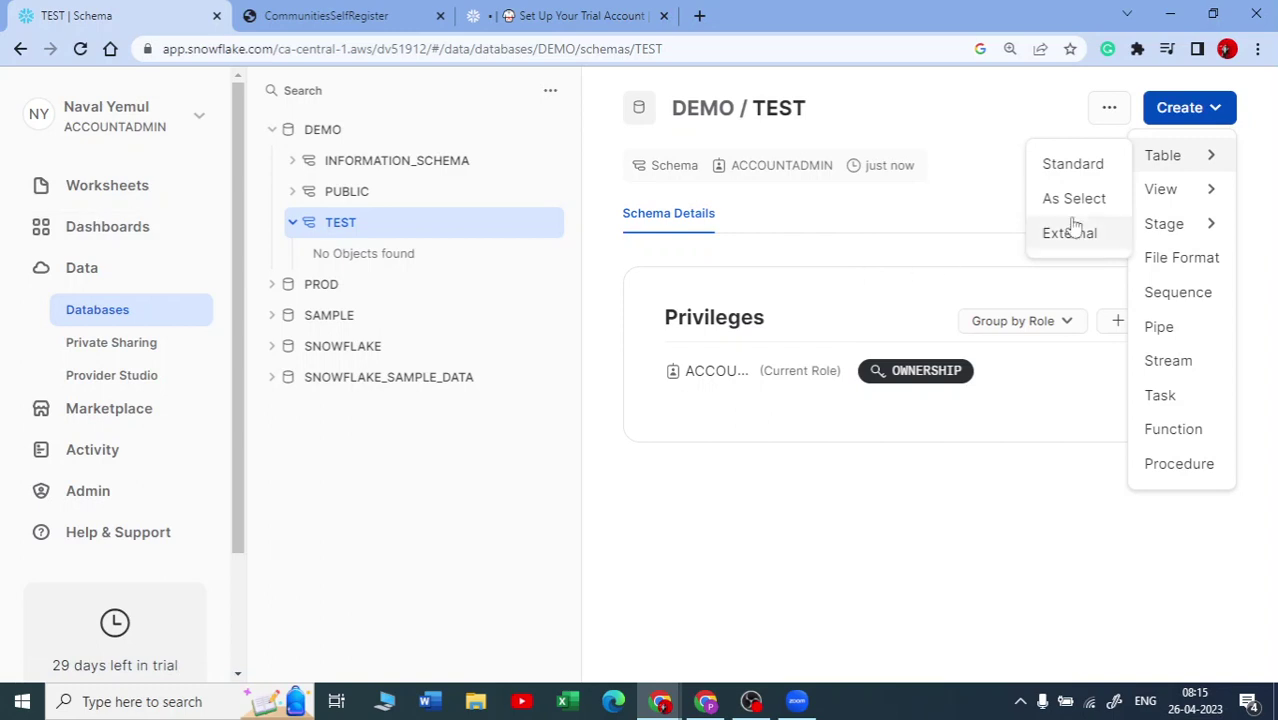
click(1087, 172)
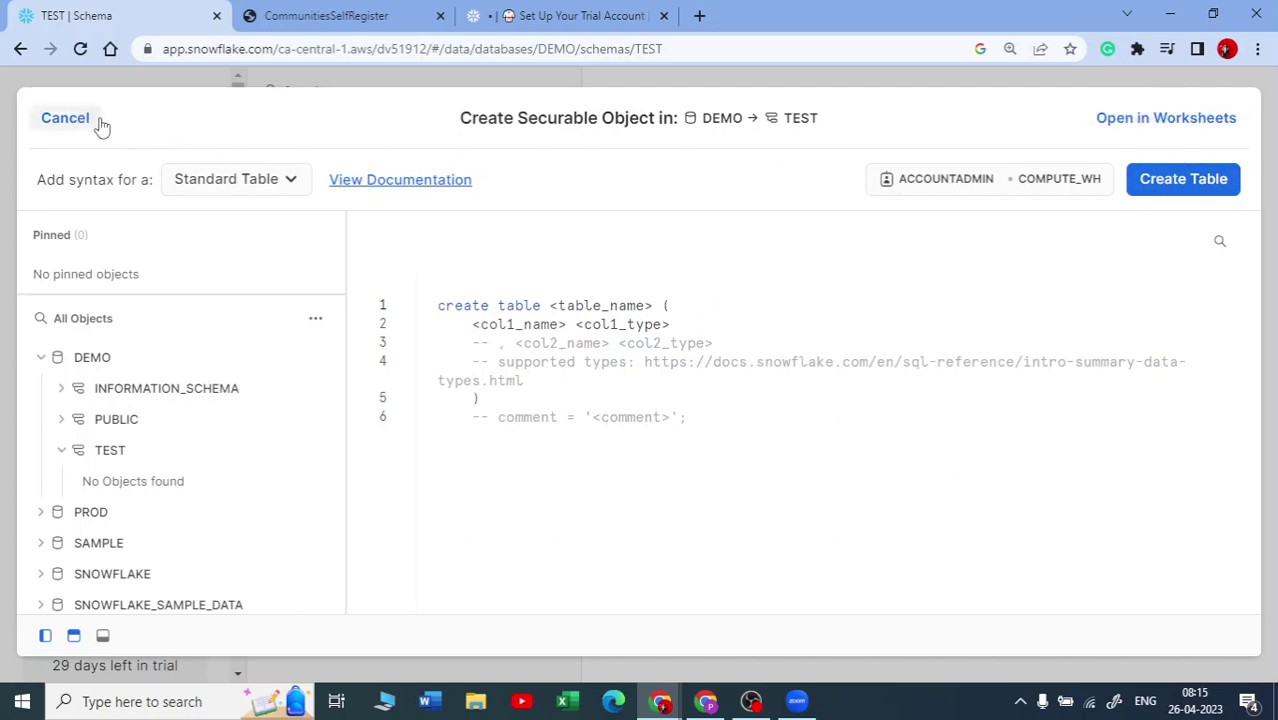
click(80, 121)
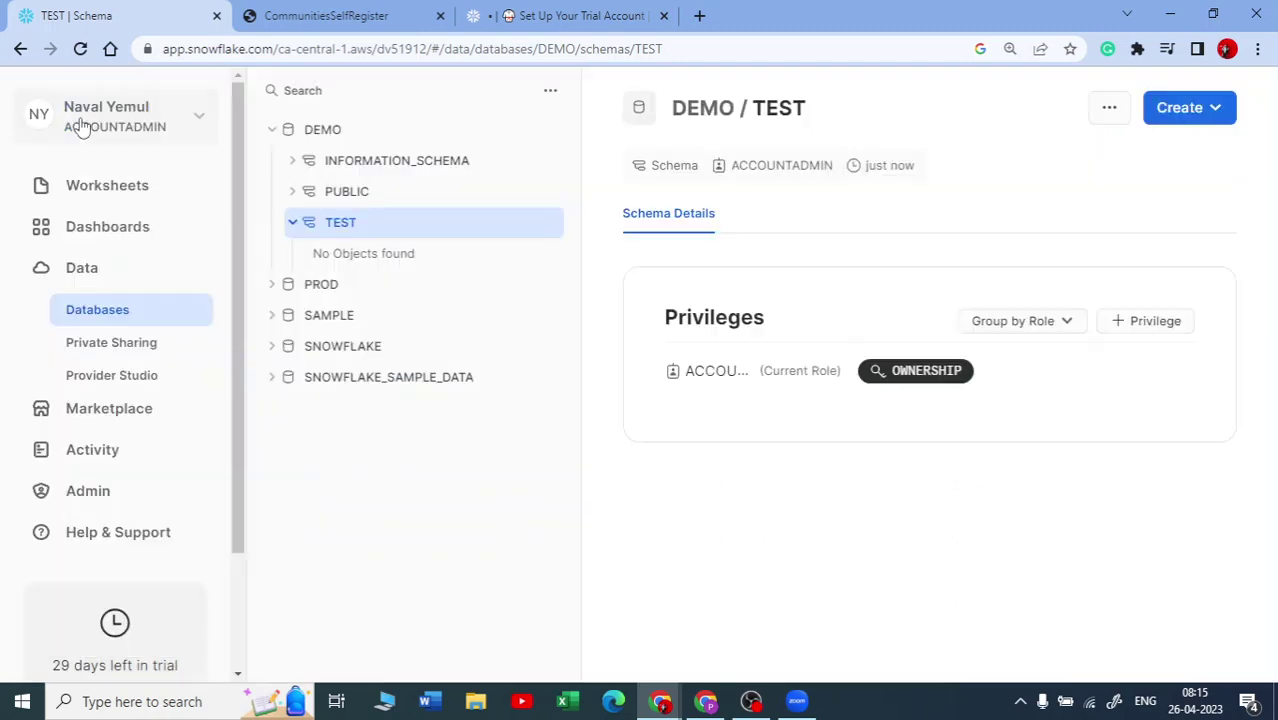
Step: Create a new SQL worksheet (2023-04-26 8:15am) and expand the SAMPLE database's schemas
click(105, 188)
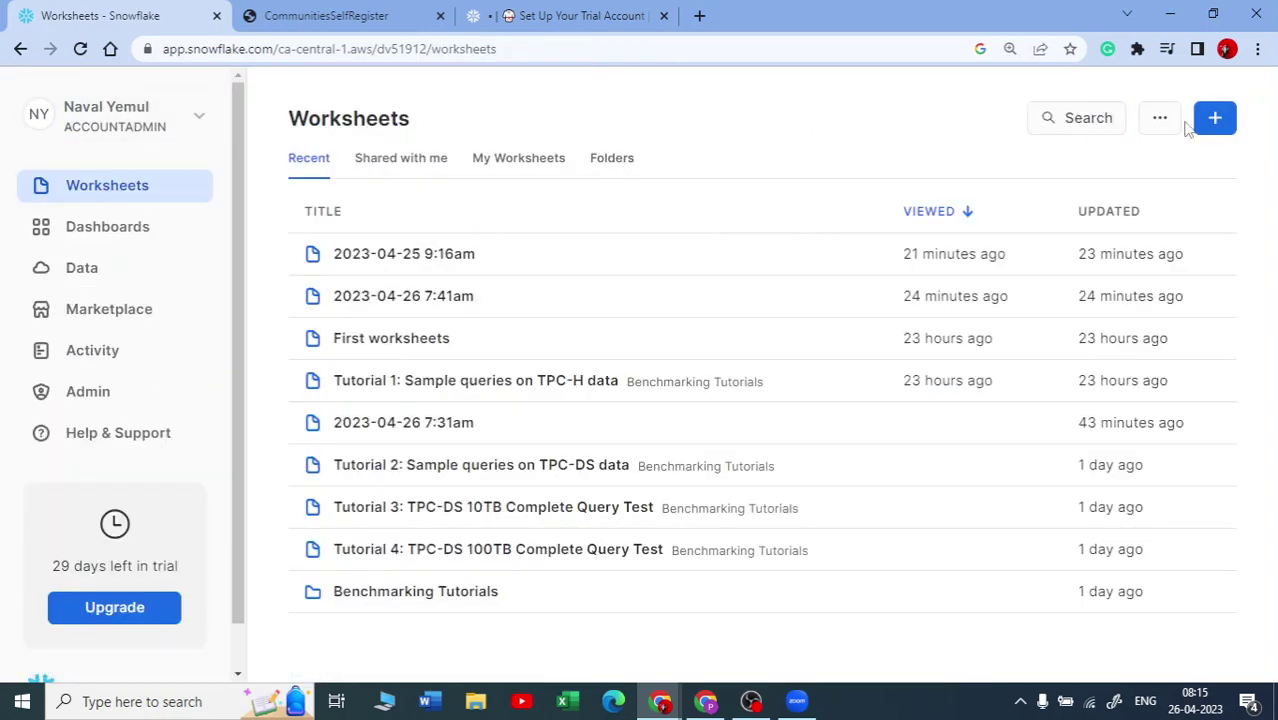
click(1218, 127)
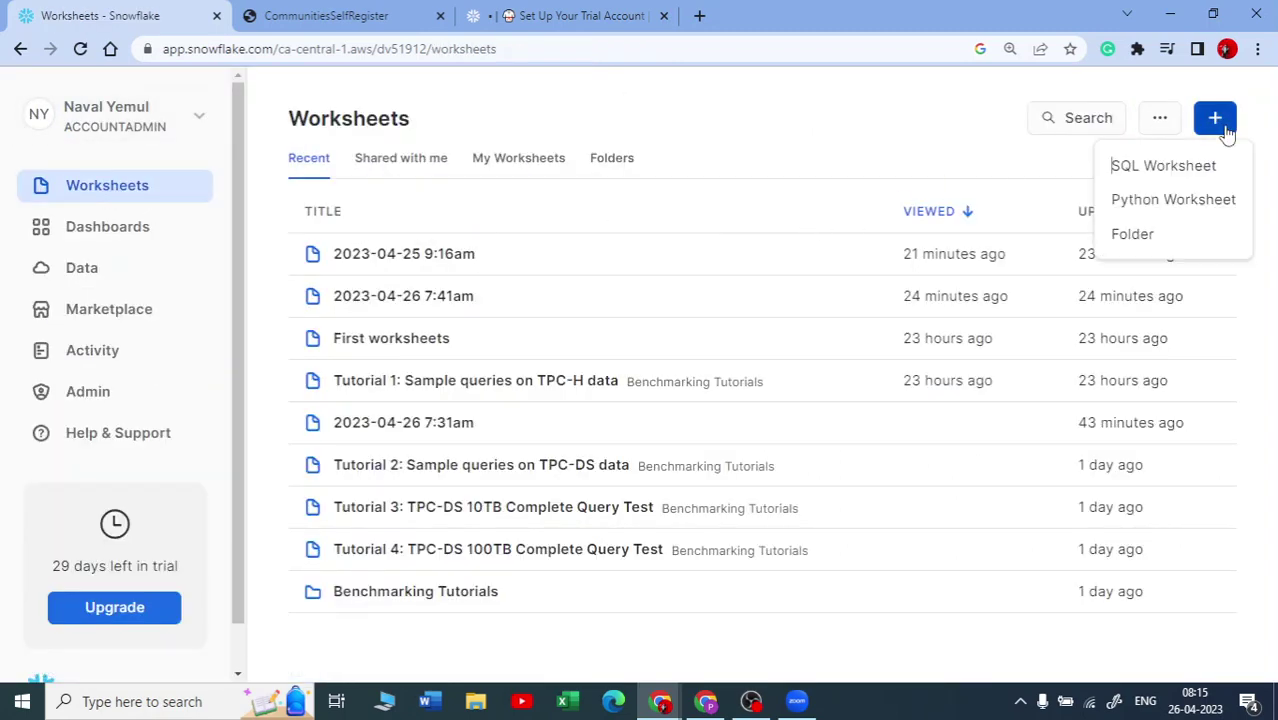
click(1147, 170)
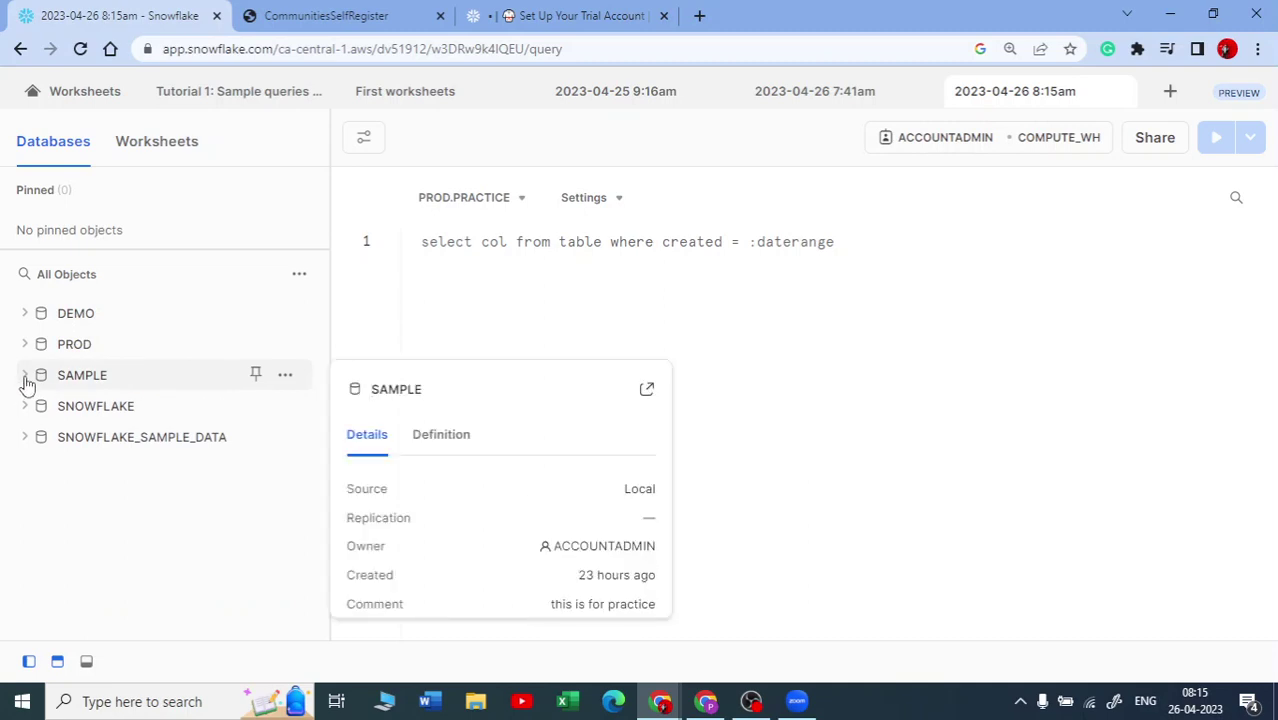
click(30, 382)
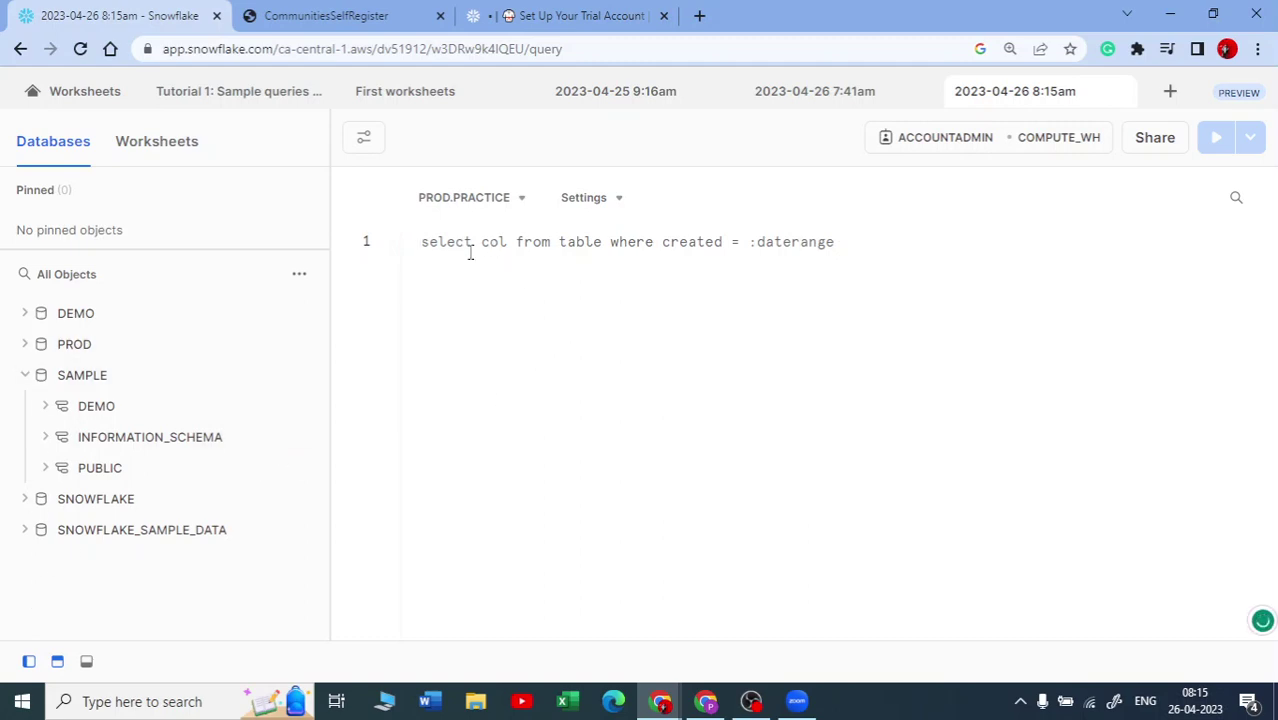
Step: Type 'CREATE DATA' and autocomplete it to CREATE DATABASE, expand DEMO, and select the statement text
text(CREATE )
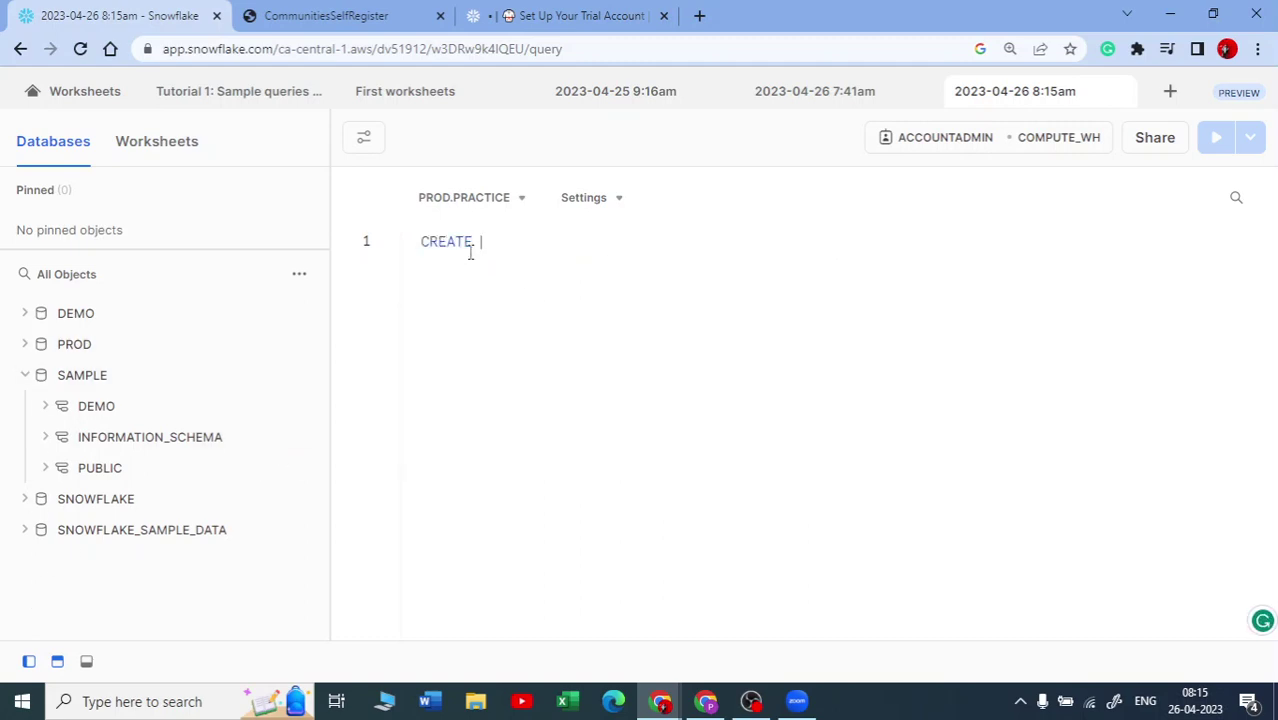
text(DATA)
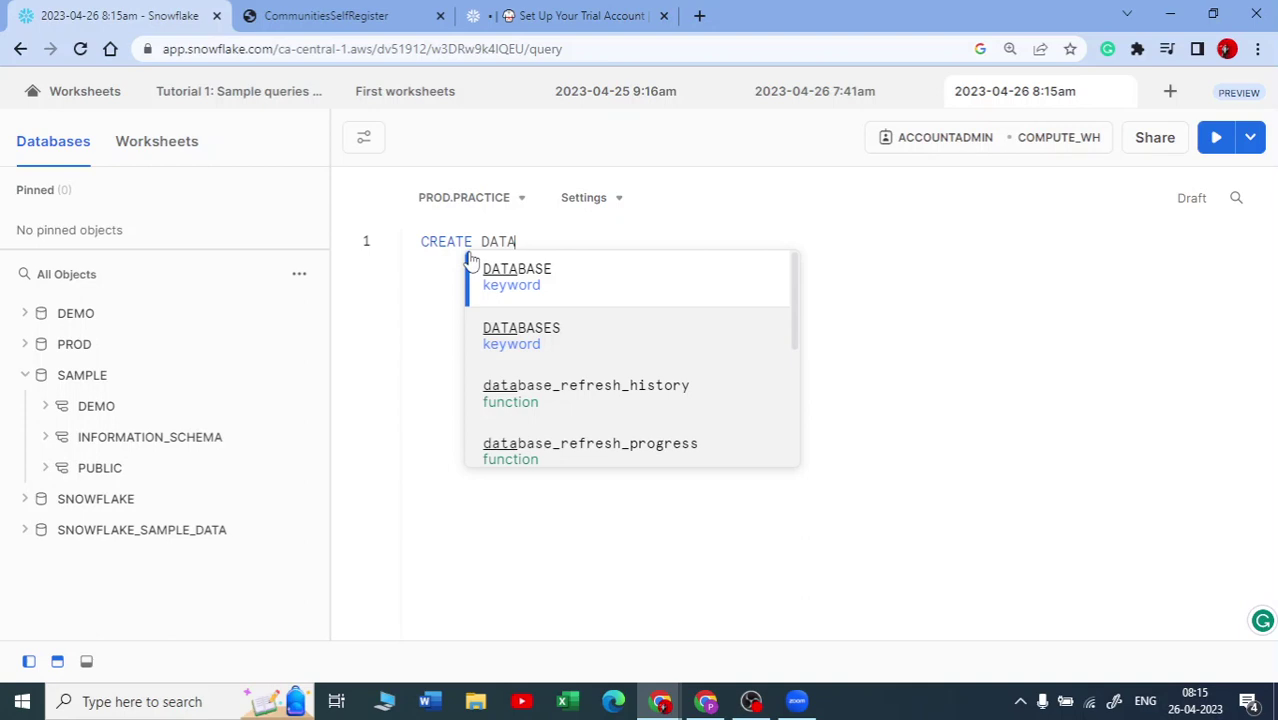
click(471, 261)
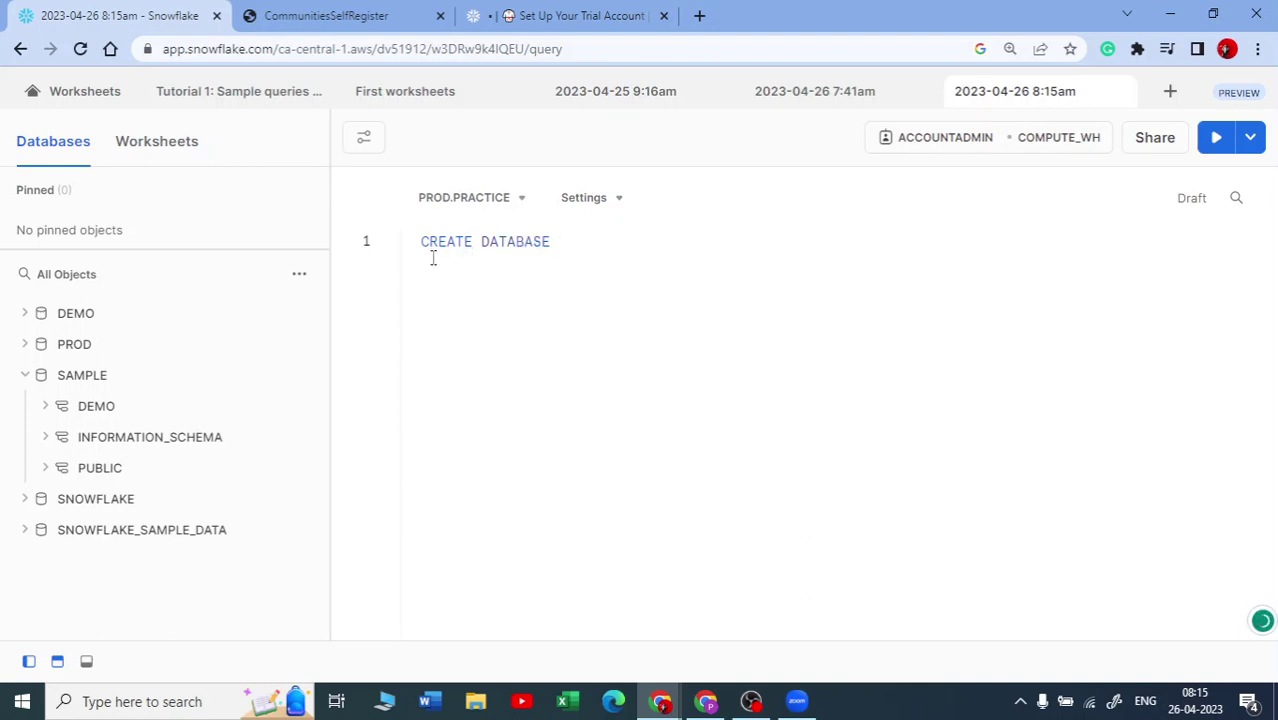
click(28, 316)
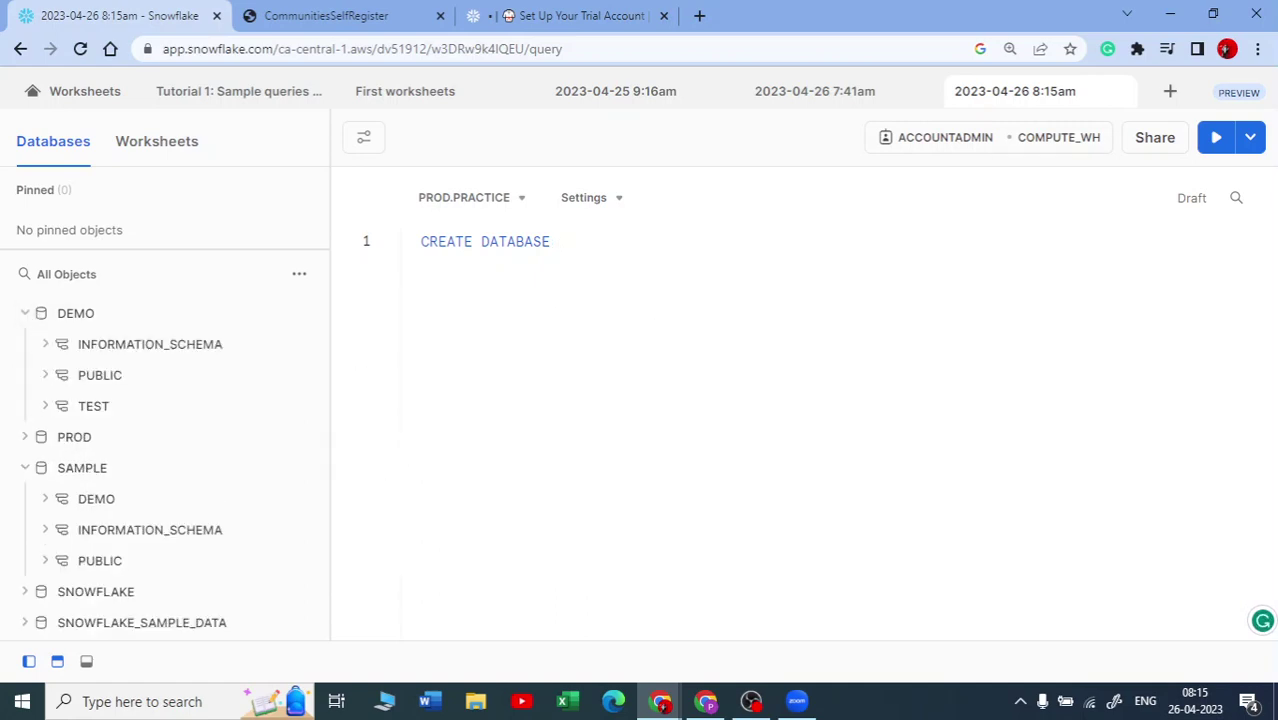
mouse_move(57, 326)
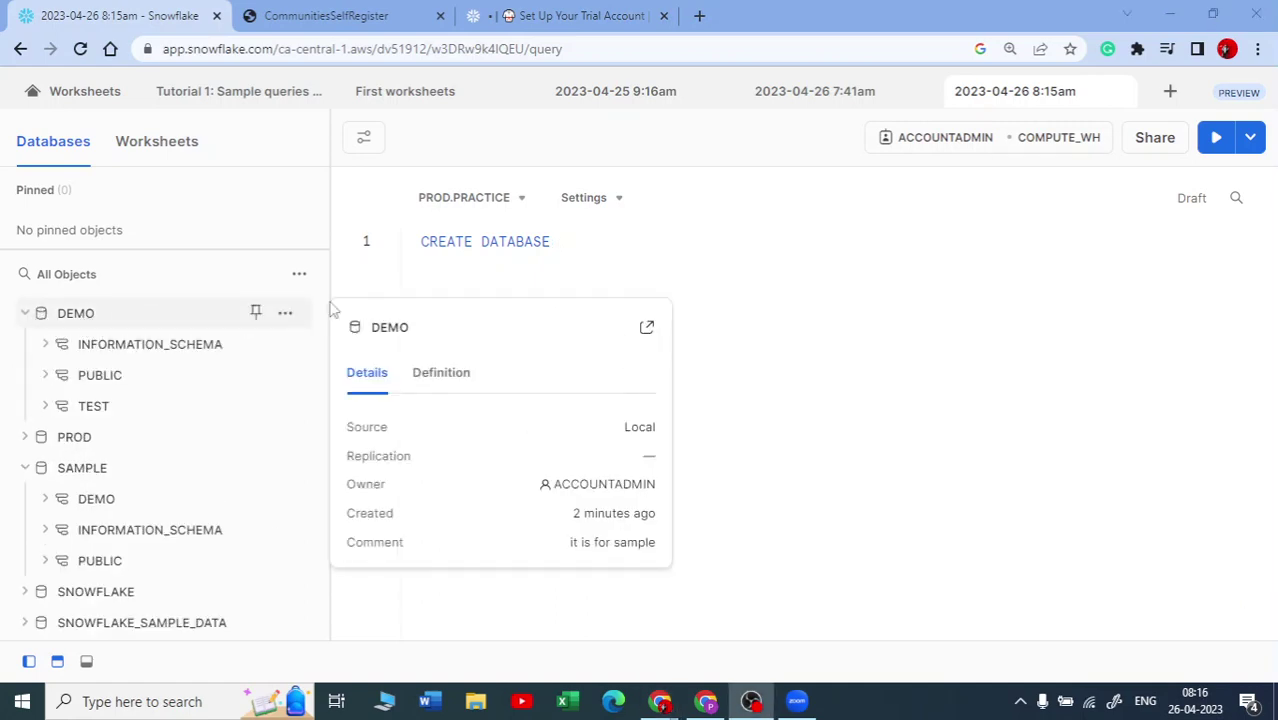
drag(418, 241, 574, 245)
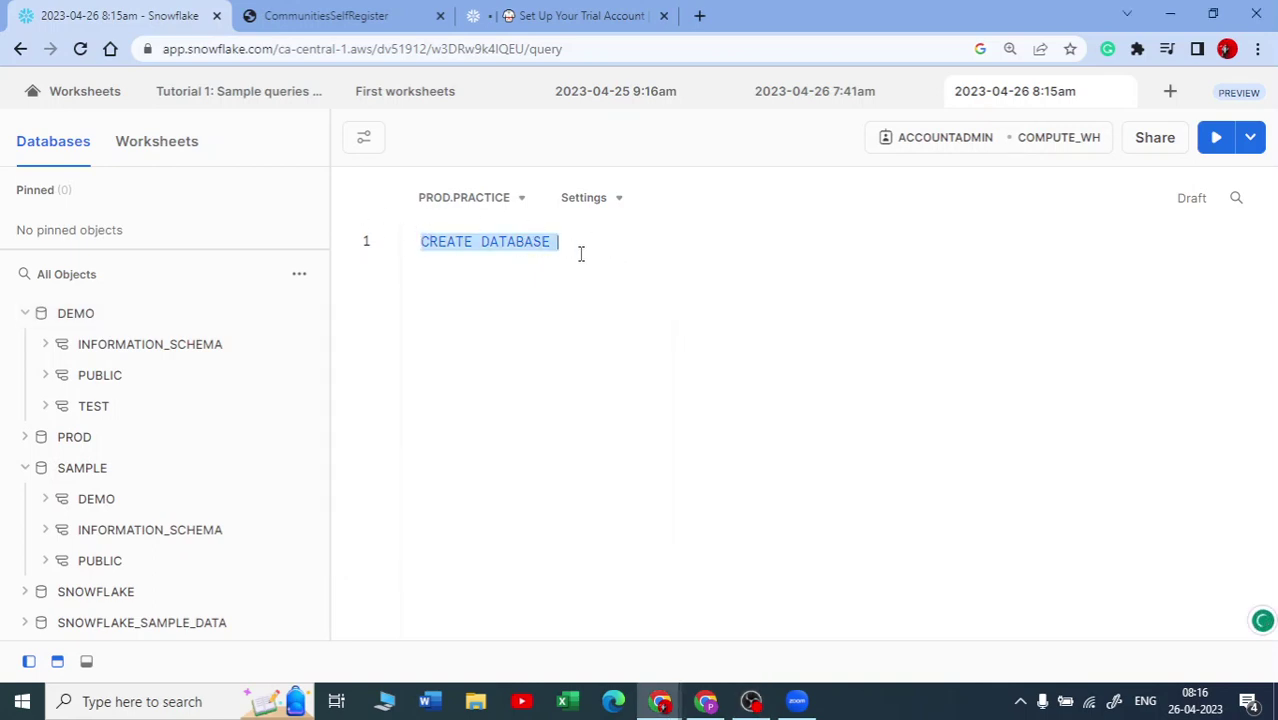
click(583, 253)
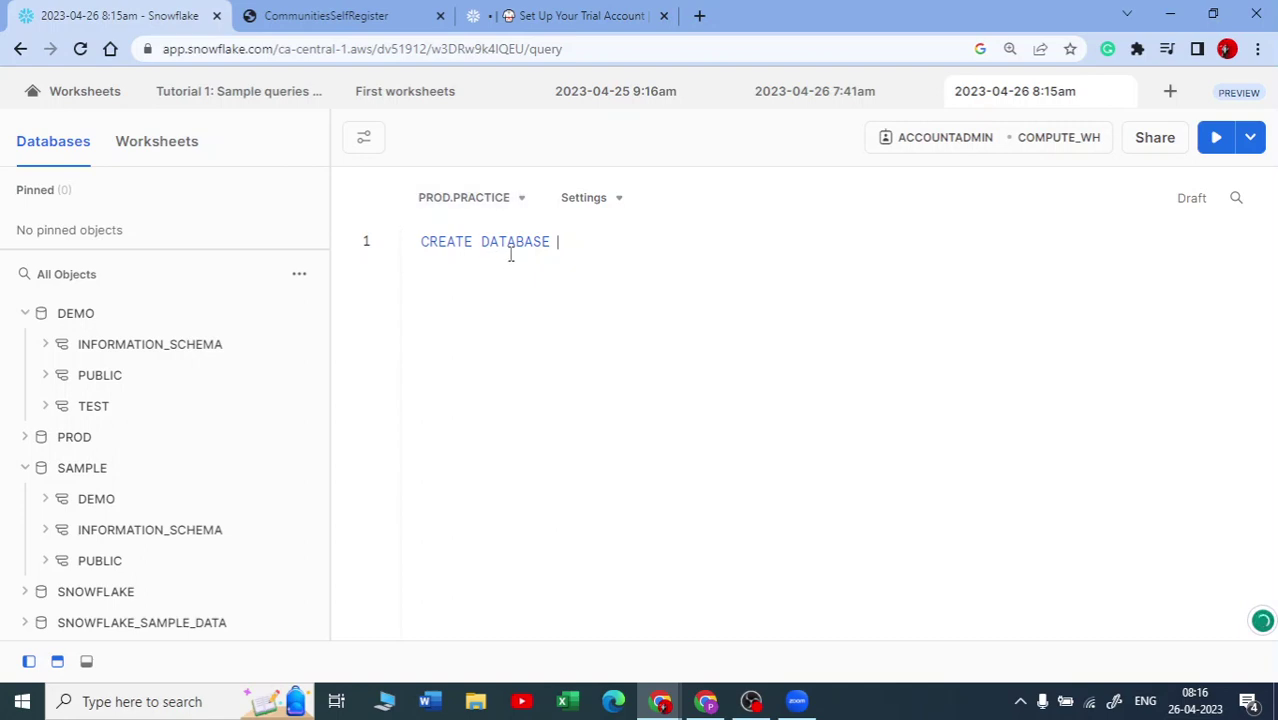
drag(562, 248, 419, 241)
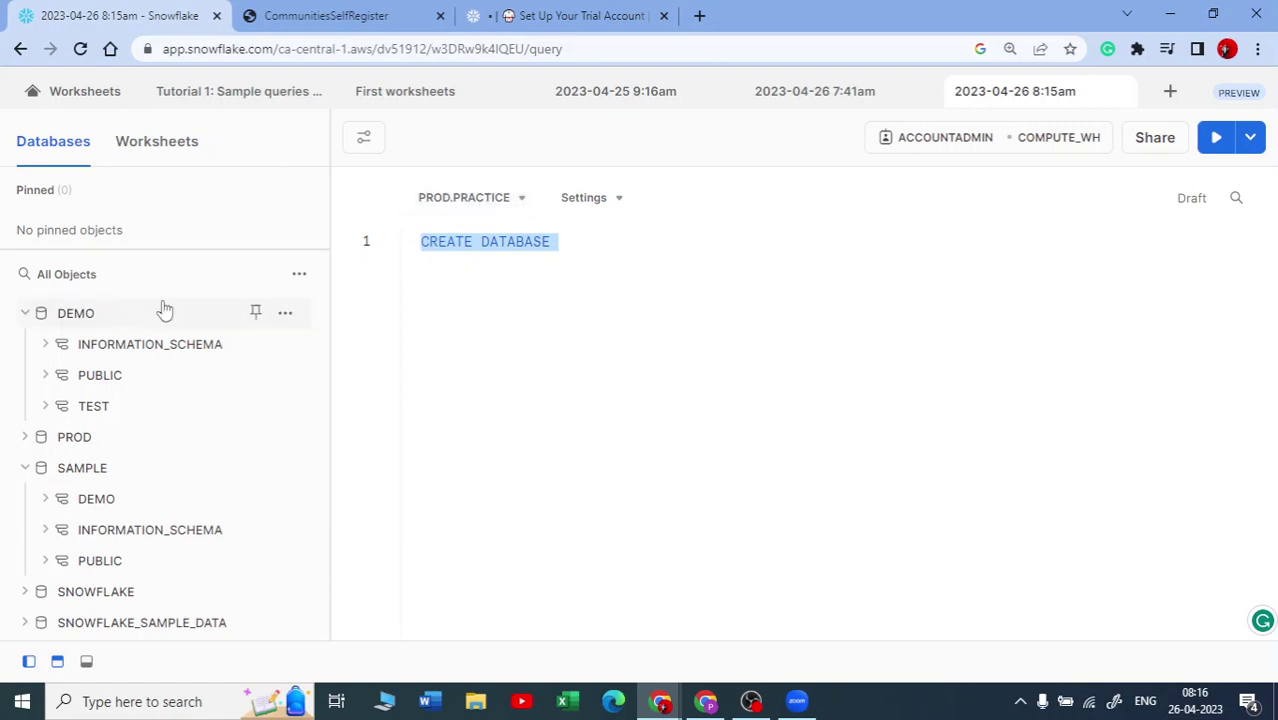
Step: Set the worksheet context to database DEMO and schema TEST
click(524, 208)
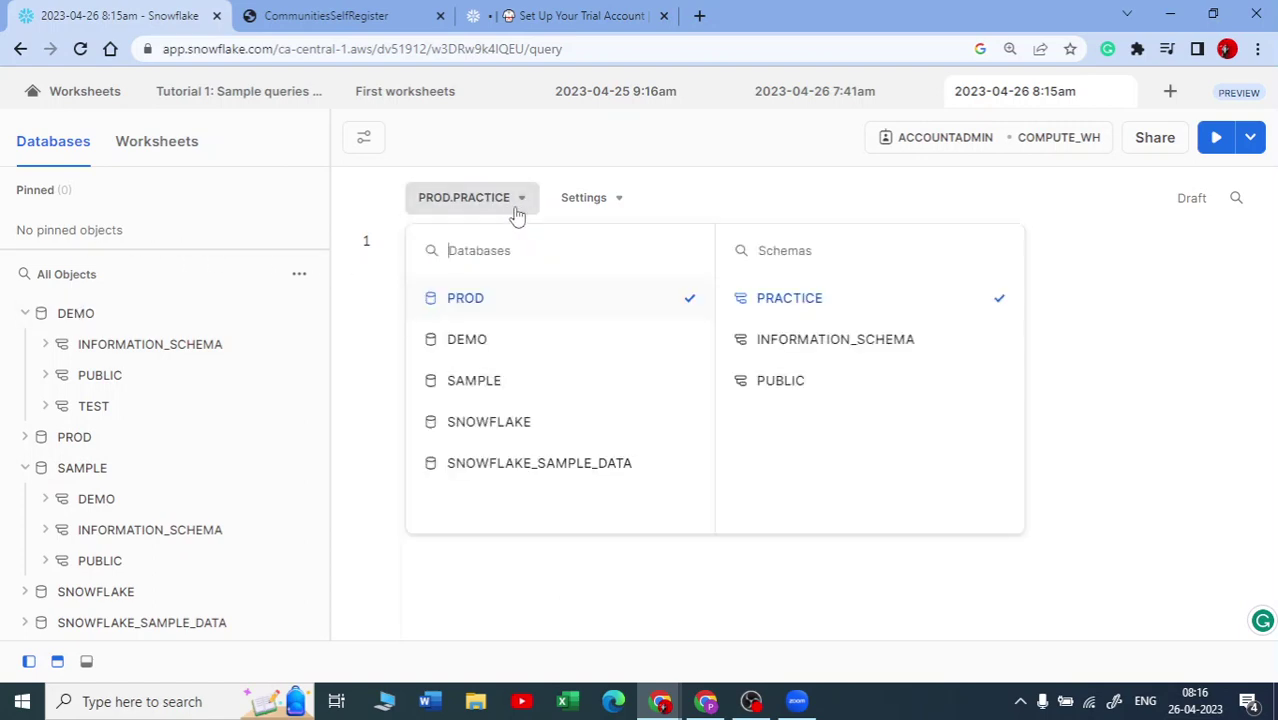
click(485, 344)
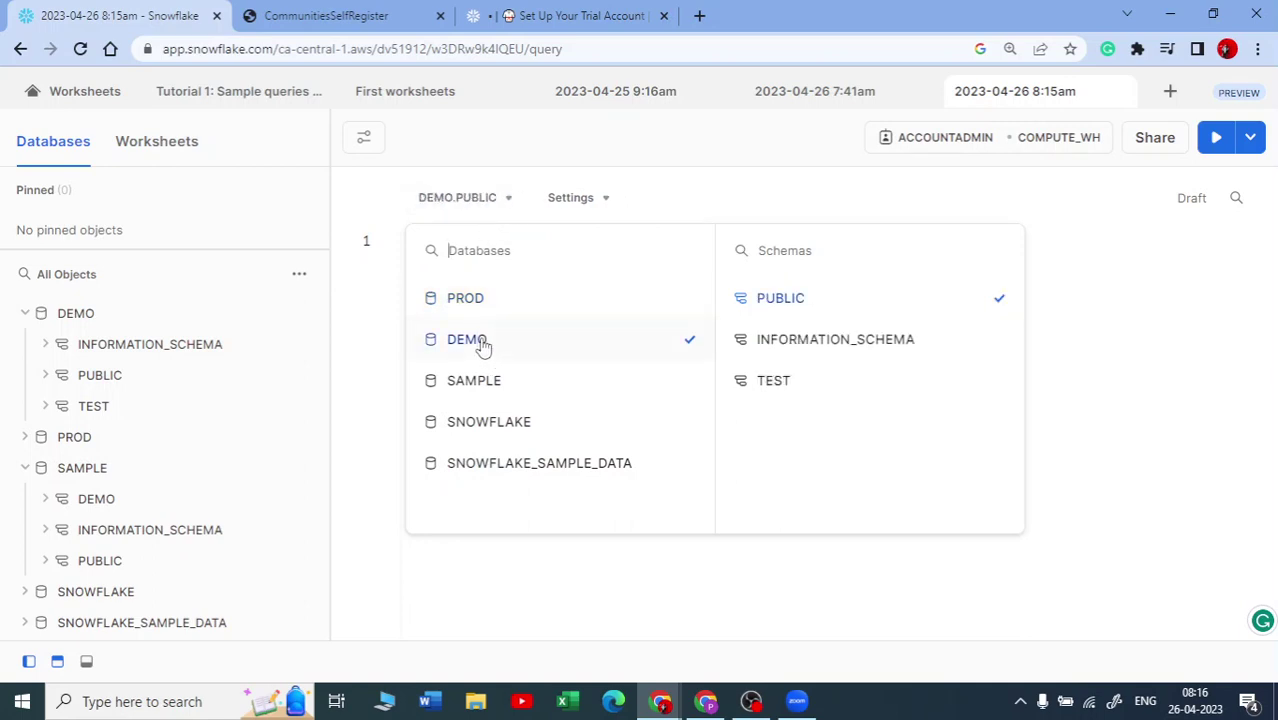
click(785, 384)
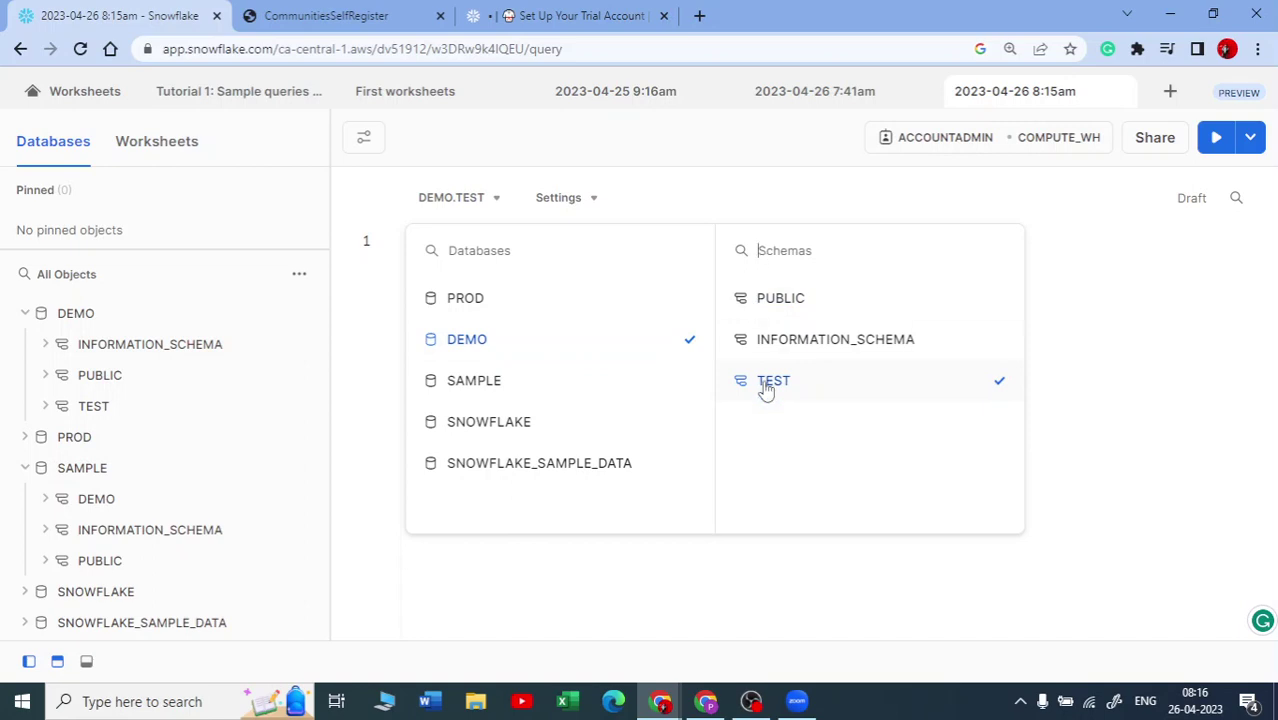
click(590, 293)
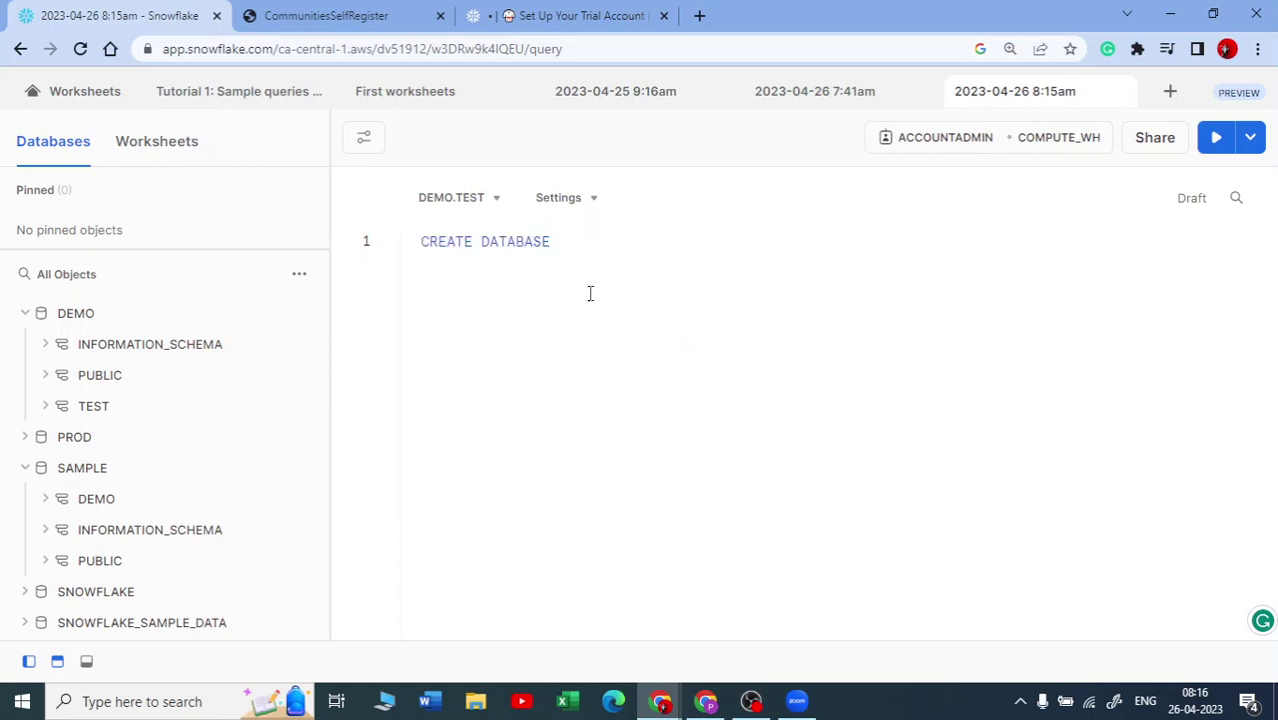
Step: Replace DATABASE in line 1 so the statement reads CREATE TABle my_table
drag(484, 243, 545, 246)
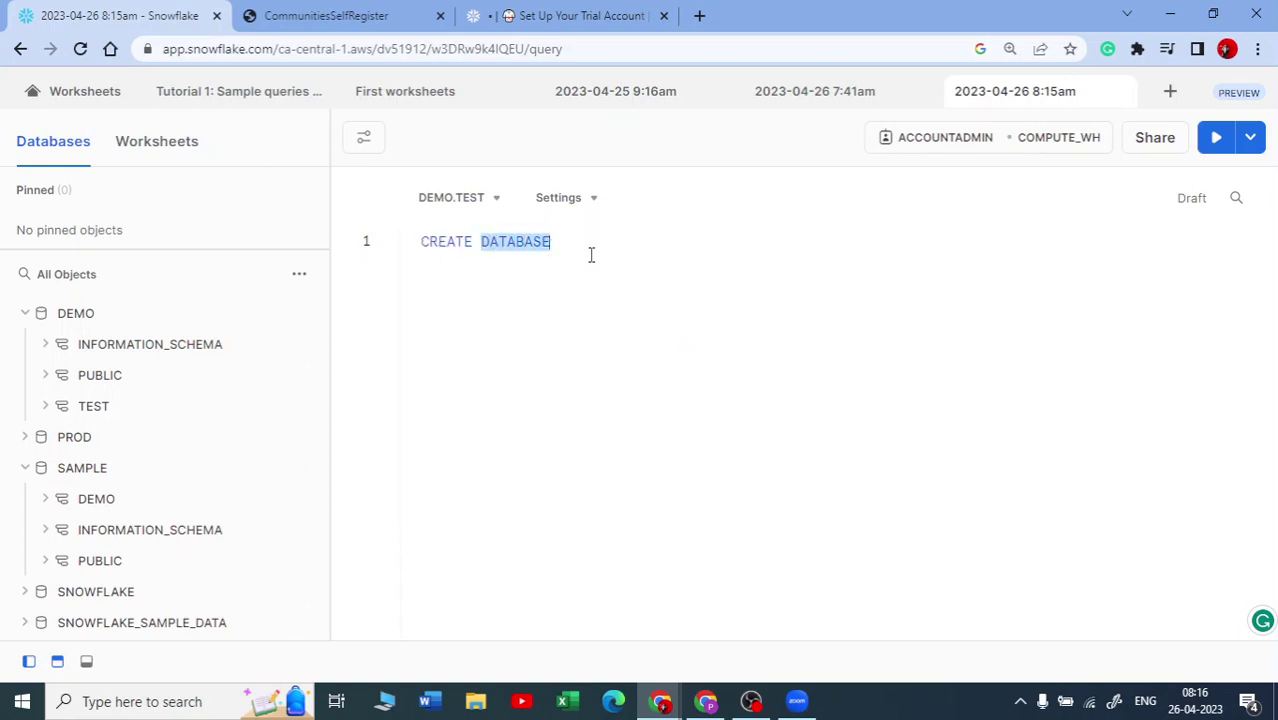
text(TAB)
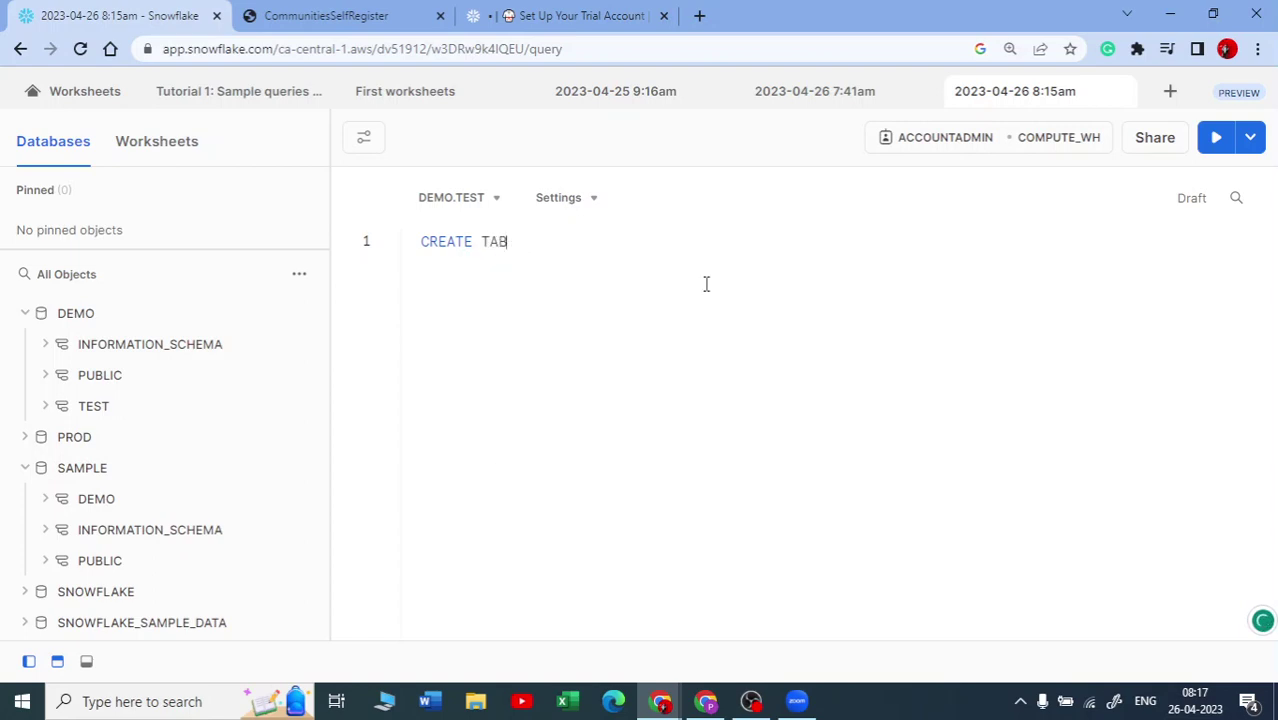
text(:E le m)
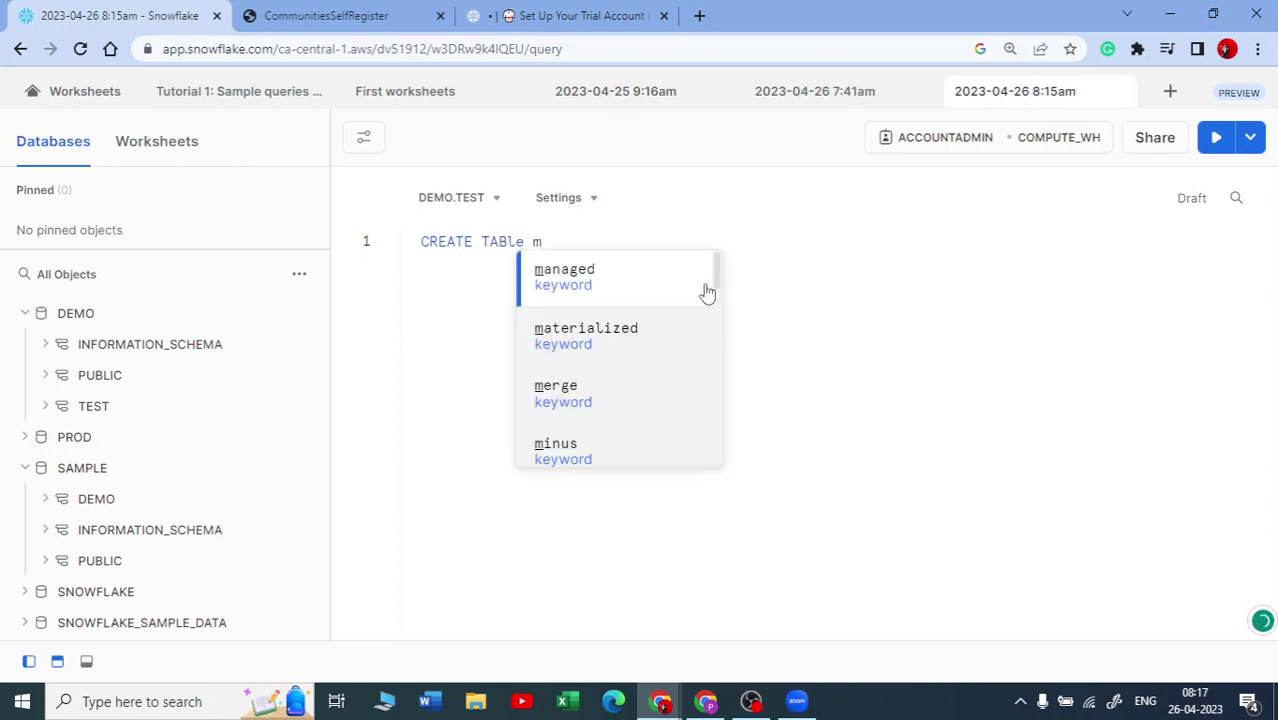
text(y_table)
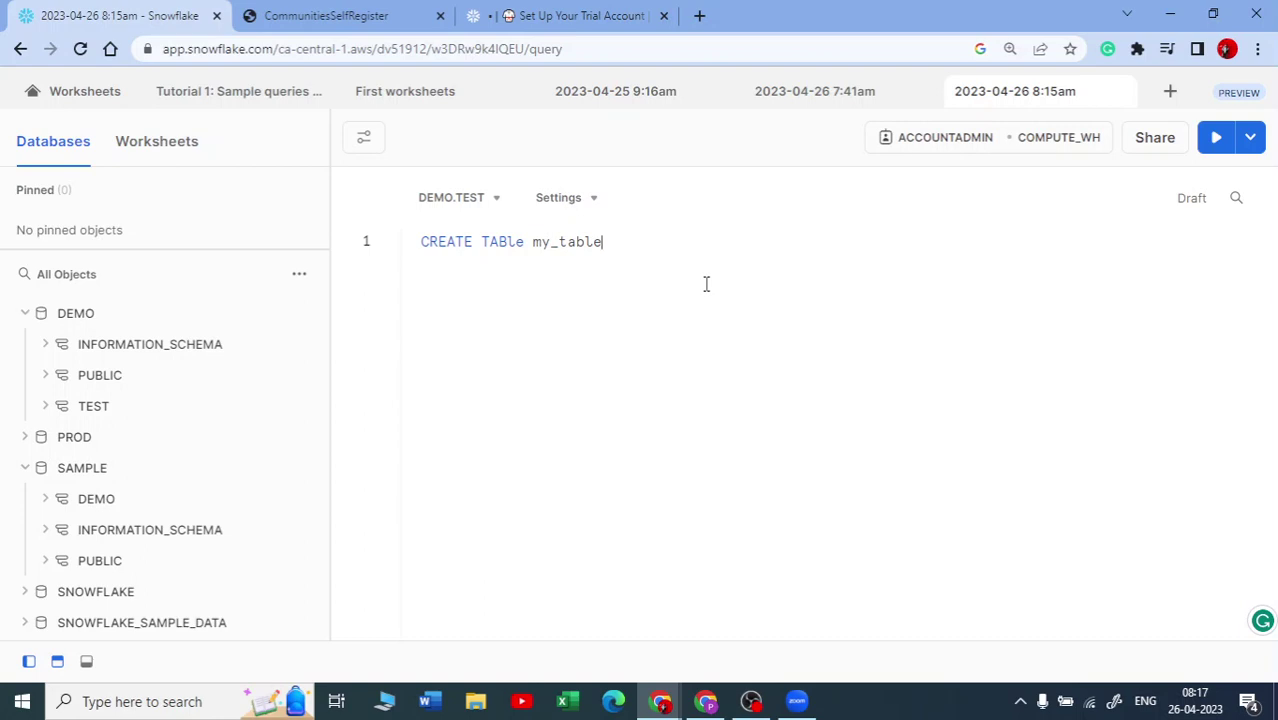
double_click(522, 250)
click(632, 248)
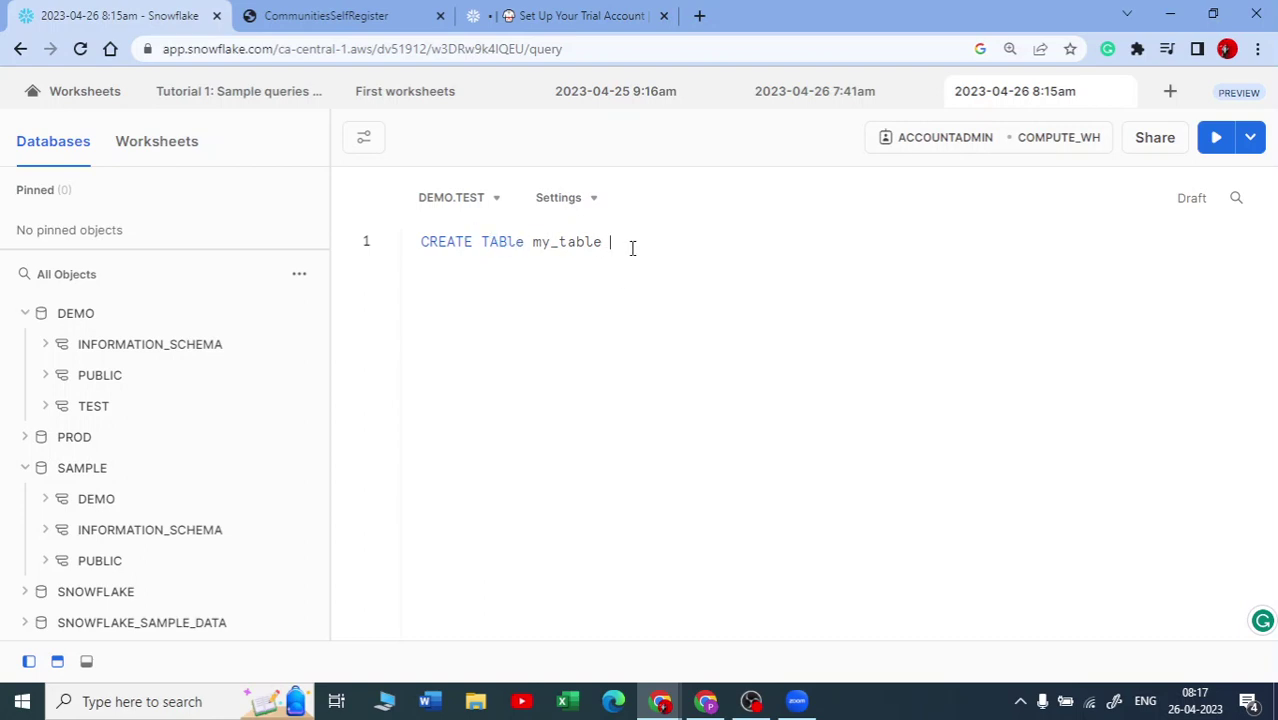